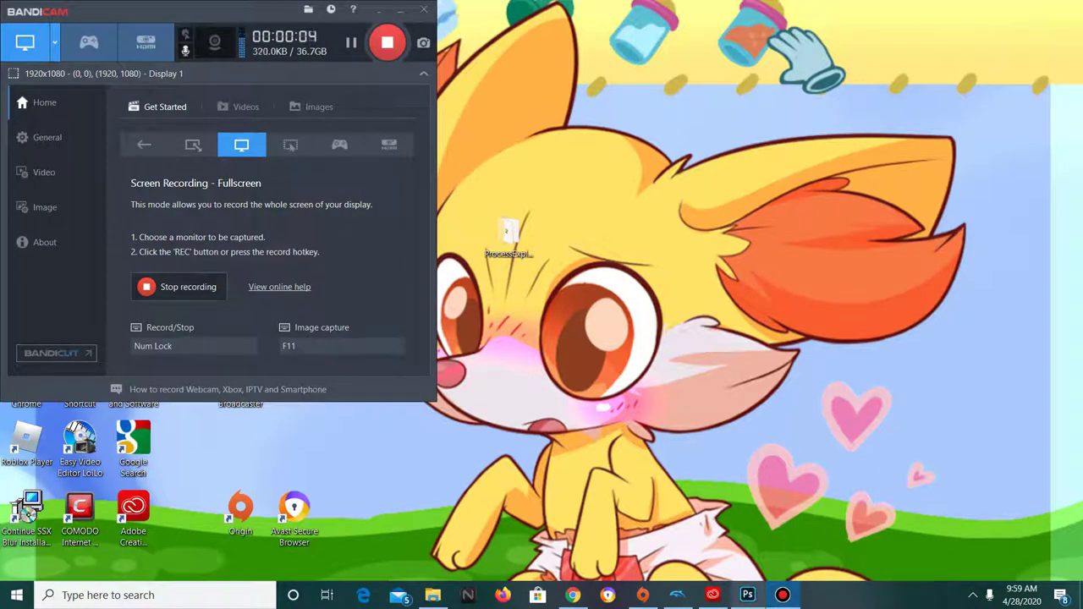
- Launch Photoshop and bring up the File > Open dialog
mouse_move(747, 595)
click(722, 531)
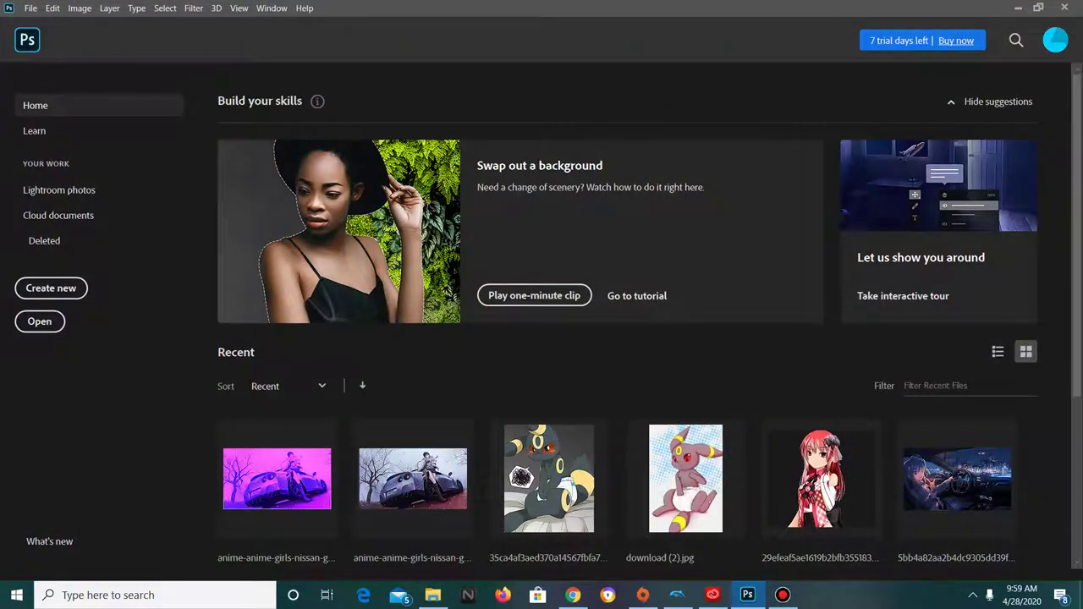
click(31, 8)
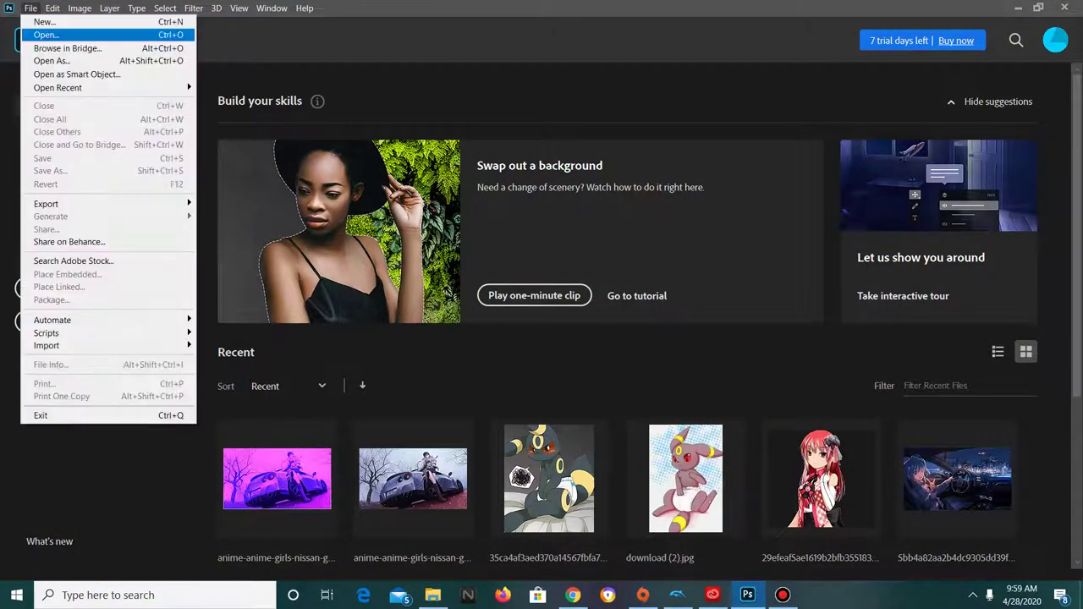
key(Escape)
key(Down)
key(Left)
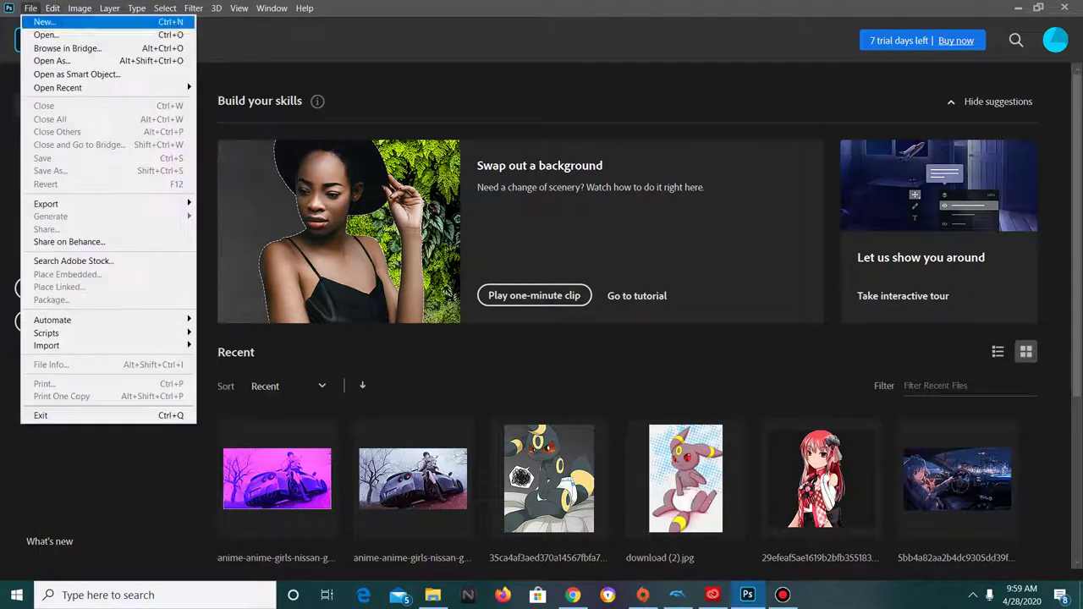
key(Down)
key(Down)
key(Down)
key(Up)
key(Up)
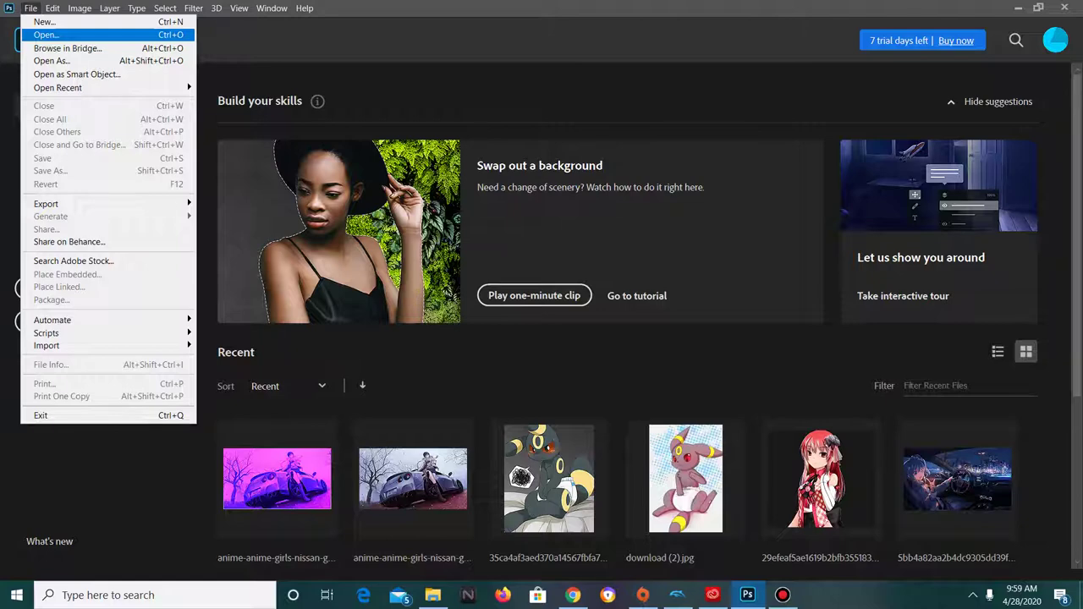
key(Return)
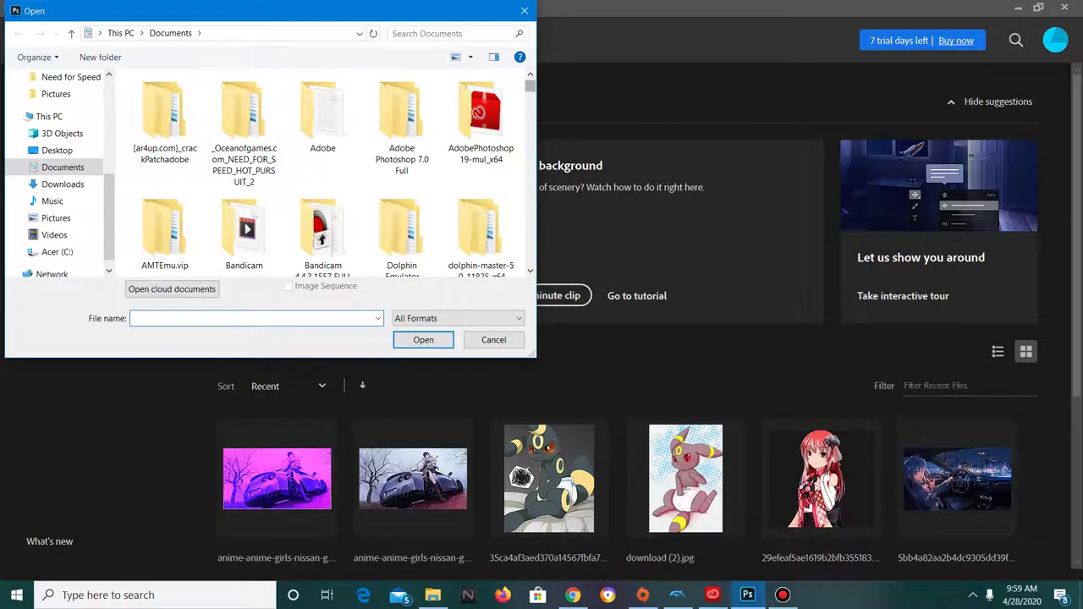
- Open 35ca4af3aed370a14567fbfa7a6296c9.png from the Documents folder
scroll(381, 84, down, 5)
scroll(381, 84, down, 3)
scroll(380, 85, down, 3)
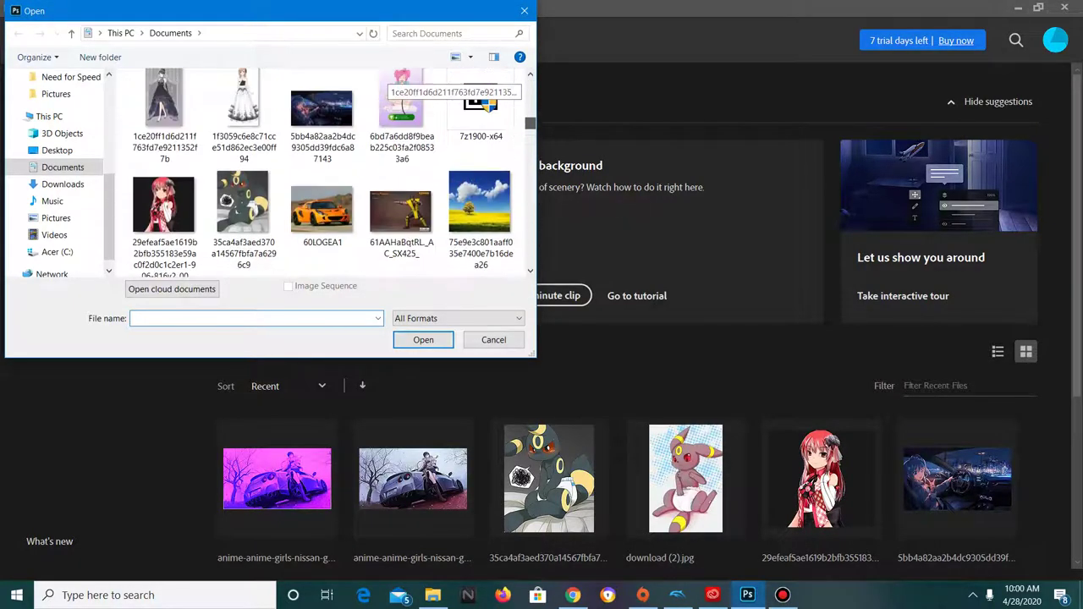
scroll(330, 169, up, 3)
scroll(330, 169, up, 2)
scroll(330, 170, down, 2)
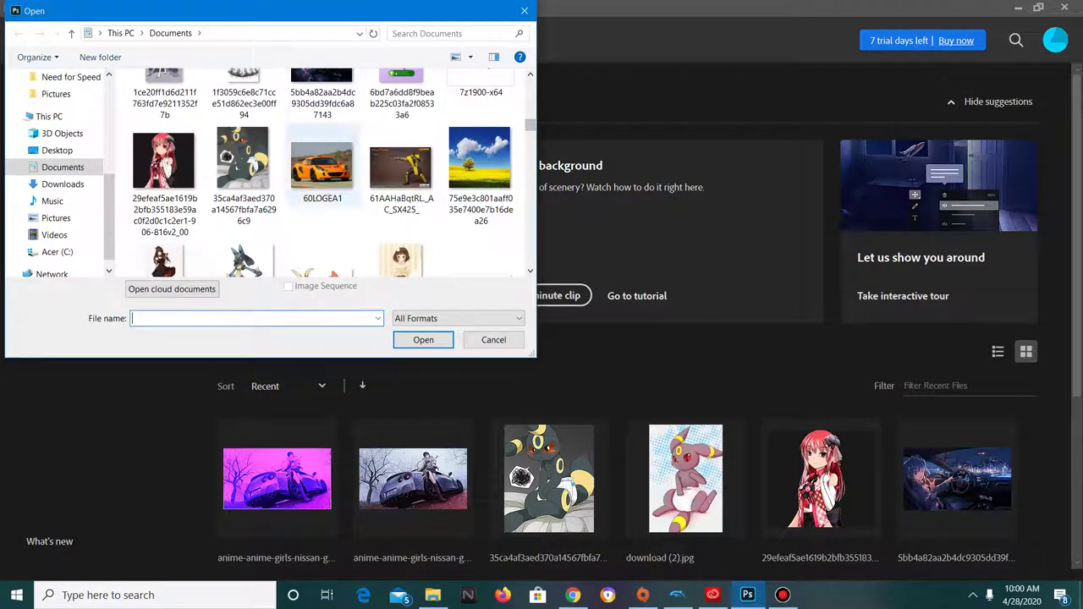
double_click(243, 160)
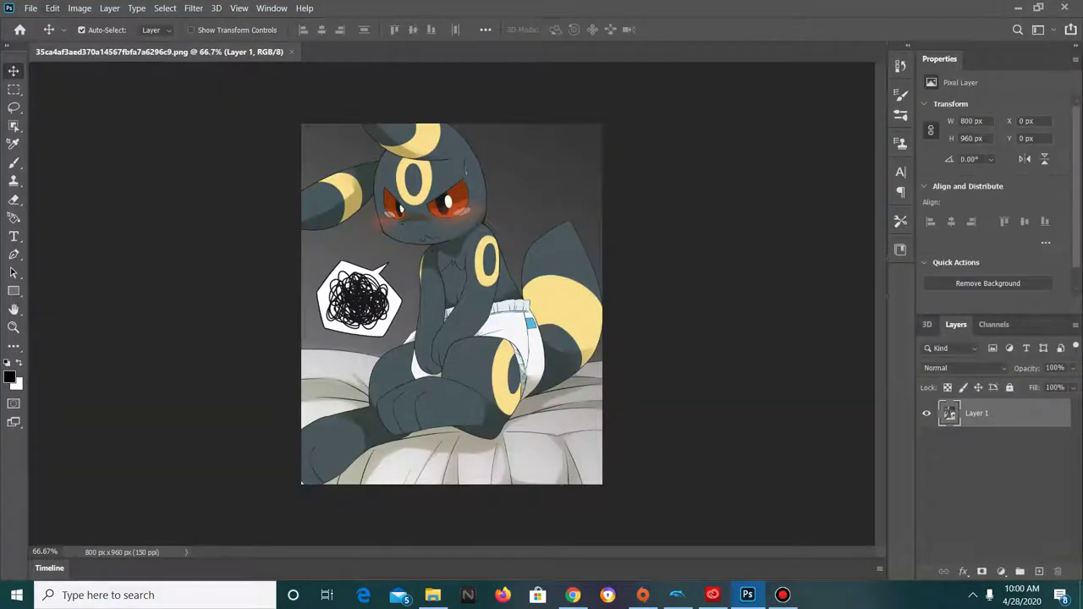
click(30, 7)
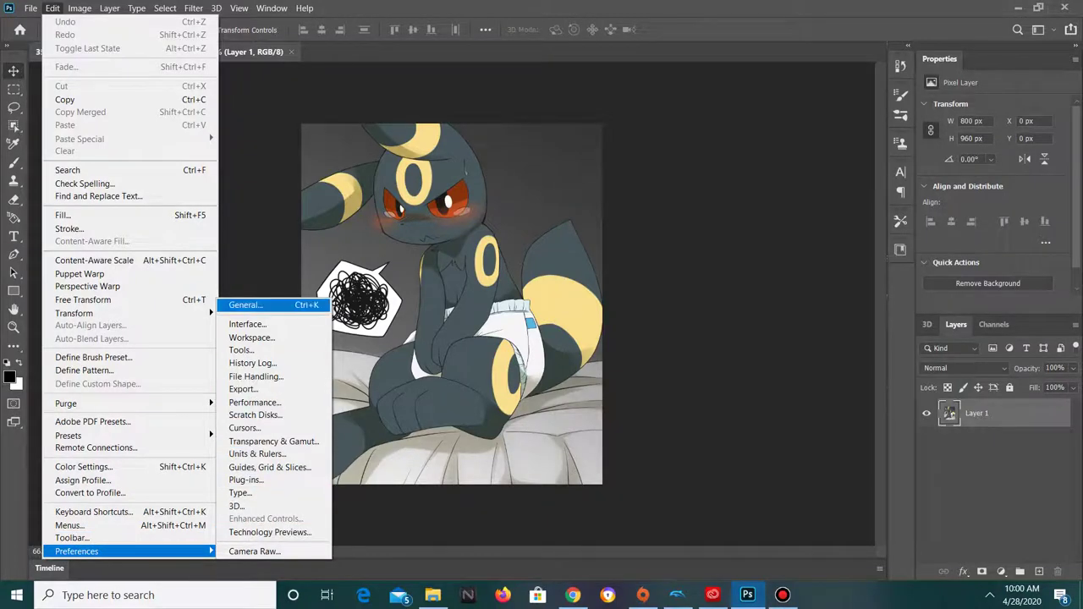
click(246, 305)
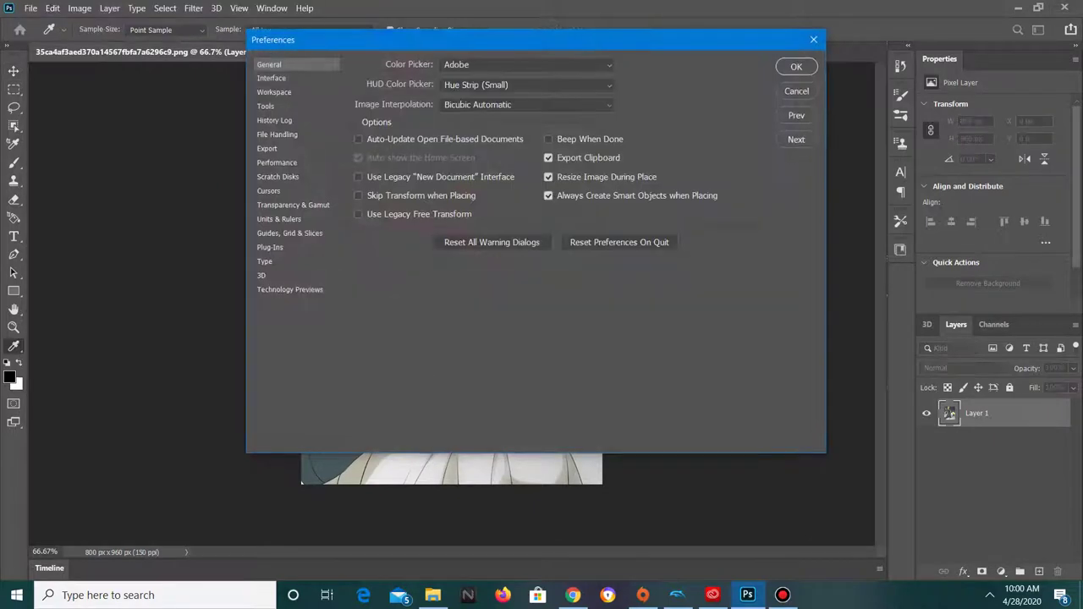
click(277, 162)
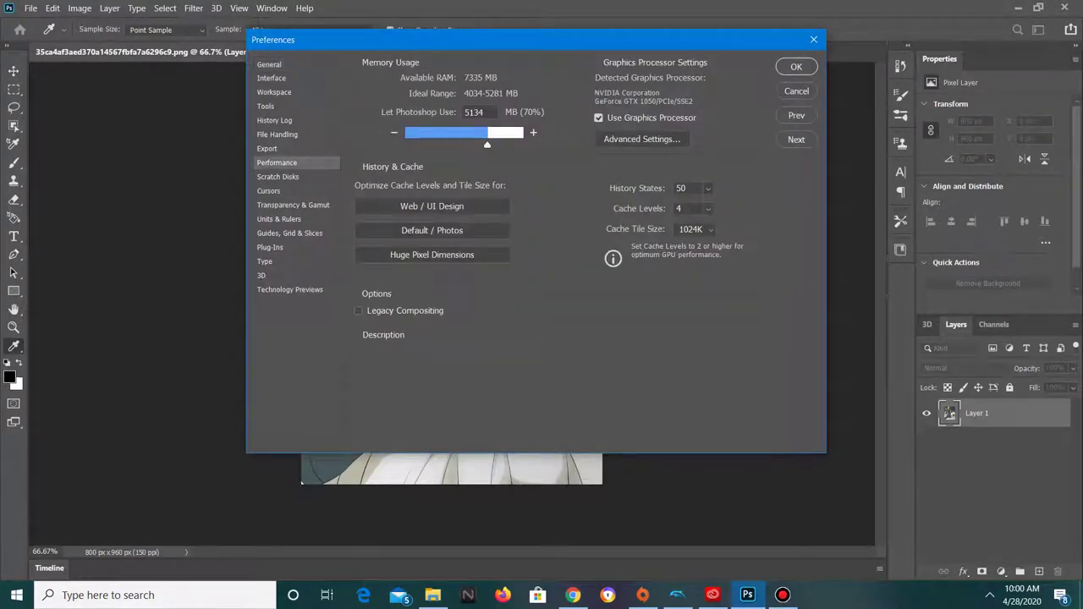
key(Return)
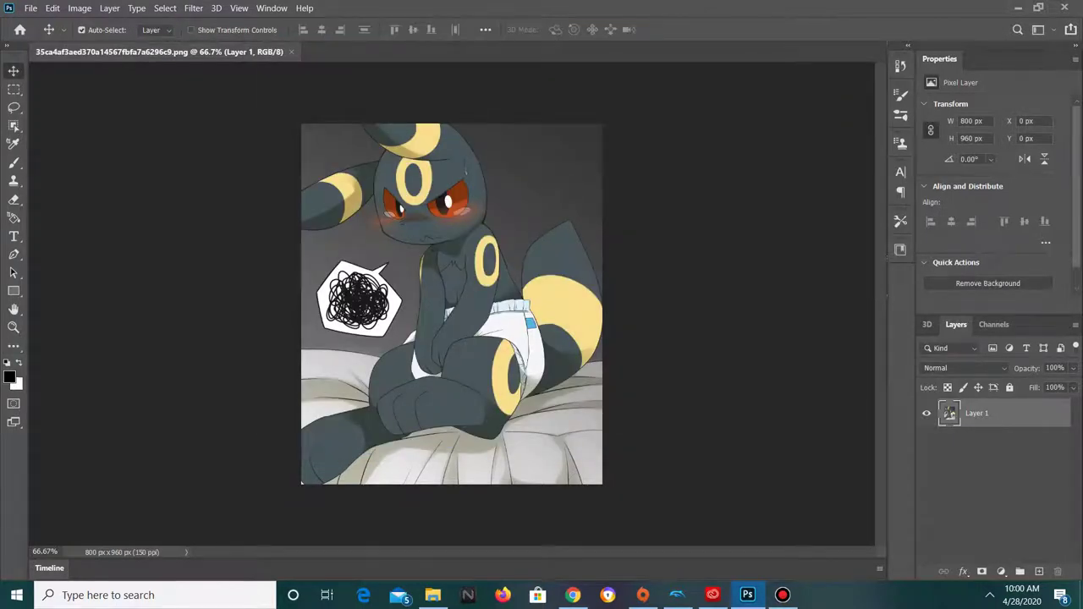
click(216, 8)
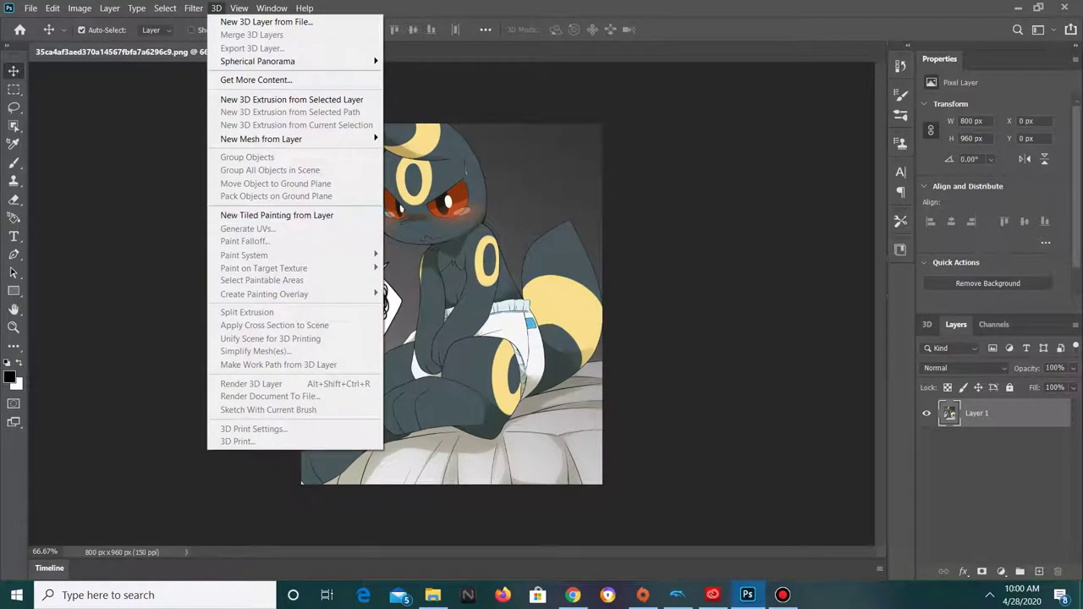
click(927, 325)
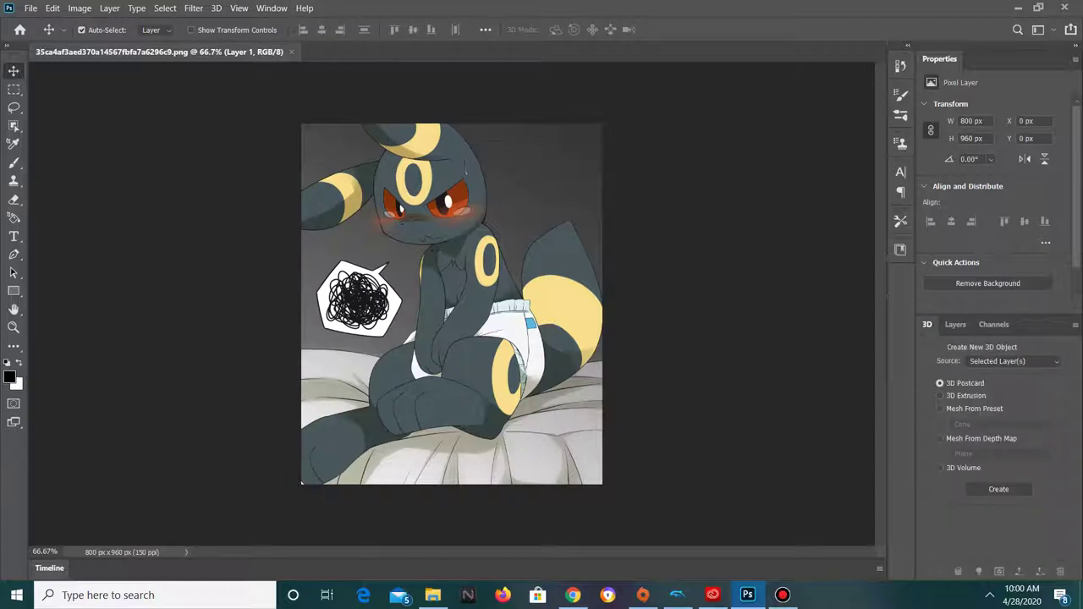
click(1013, 362)
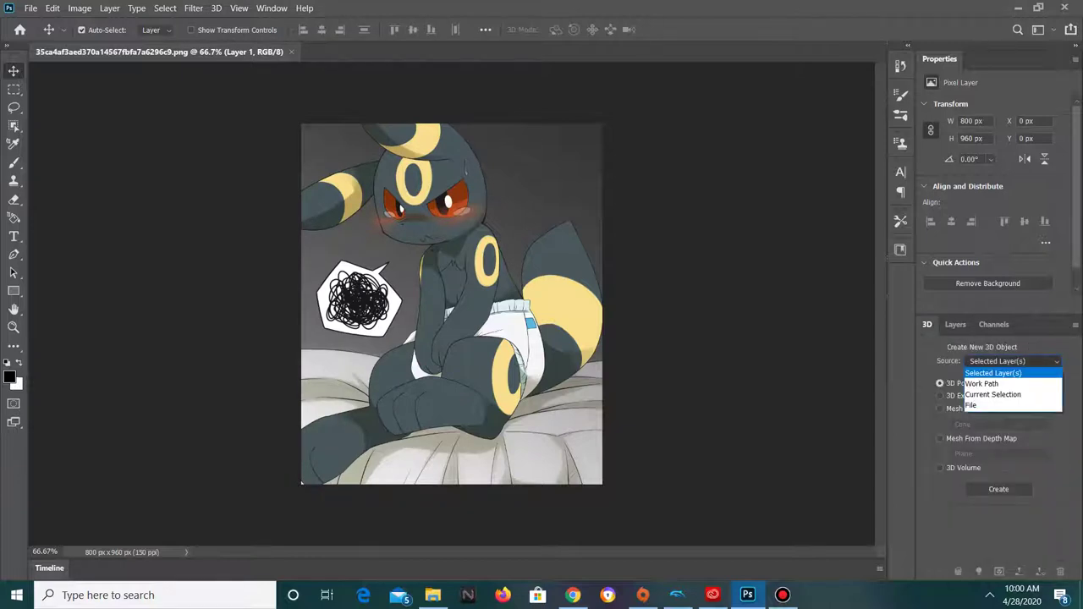
click(956, 324)
- Browse the Layer 1 context menu and the menu bar for the new-layer command
right_click(973, 413)
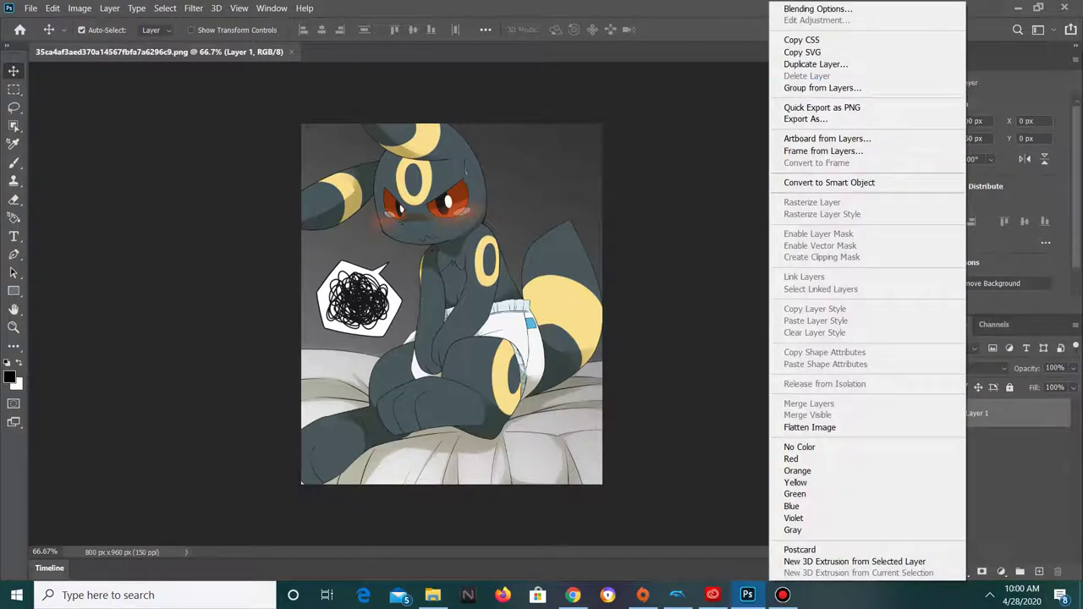
key(Escape)
key(alt+l)
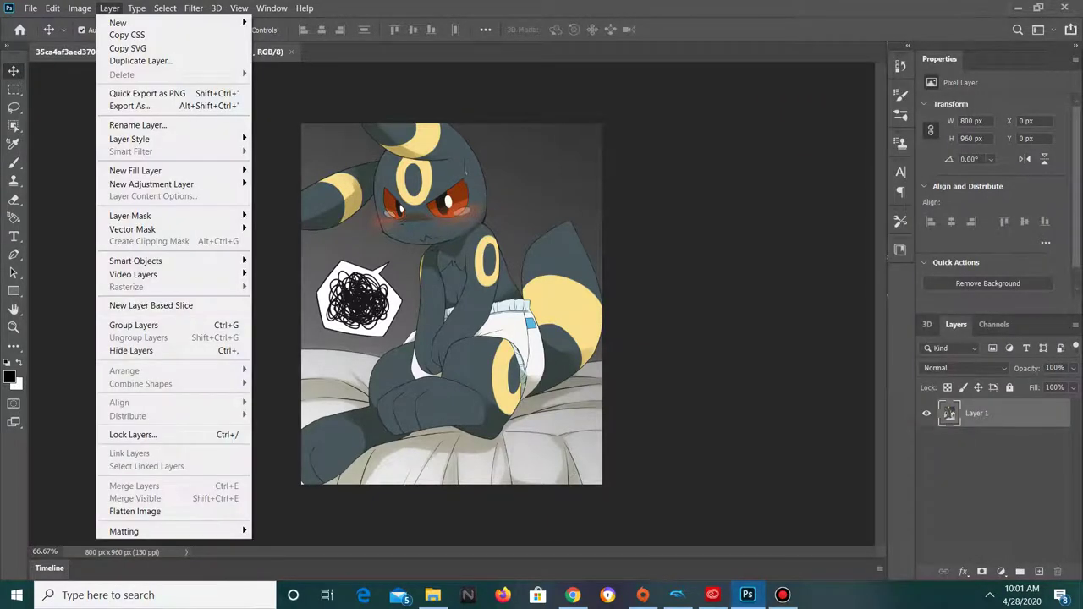
key(alt+s)
key(Left)
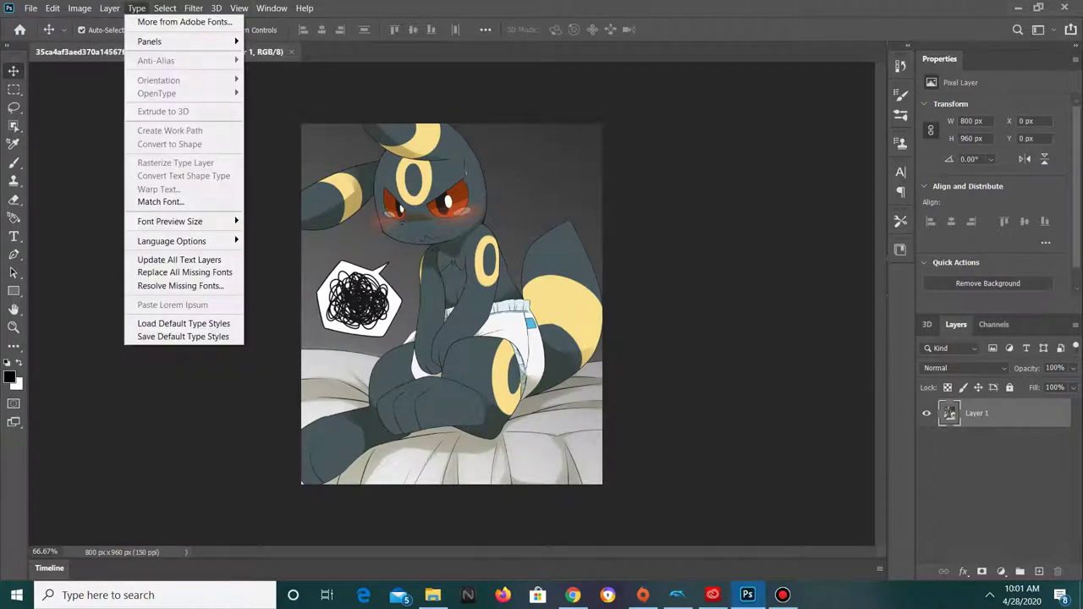
key(Down)
key(Left)
key(Right)
- Create a new layer named Layer 2 and select it together with Layer 1
key(Left)
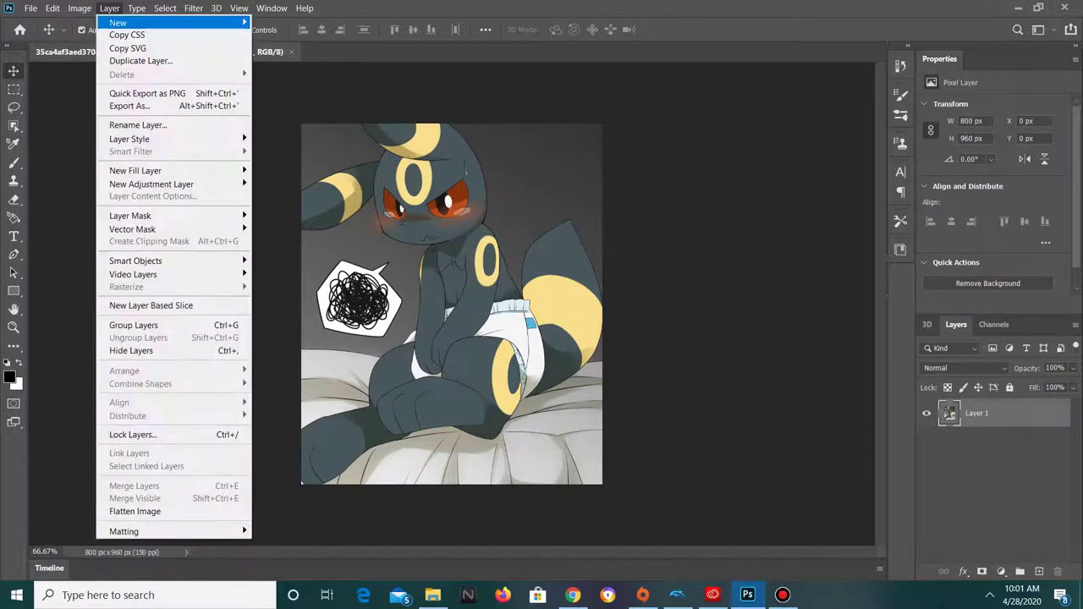
key(Right)
key(Return)
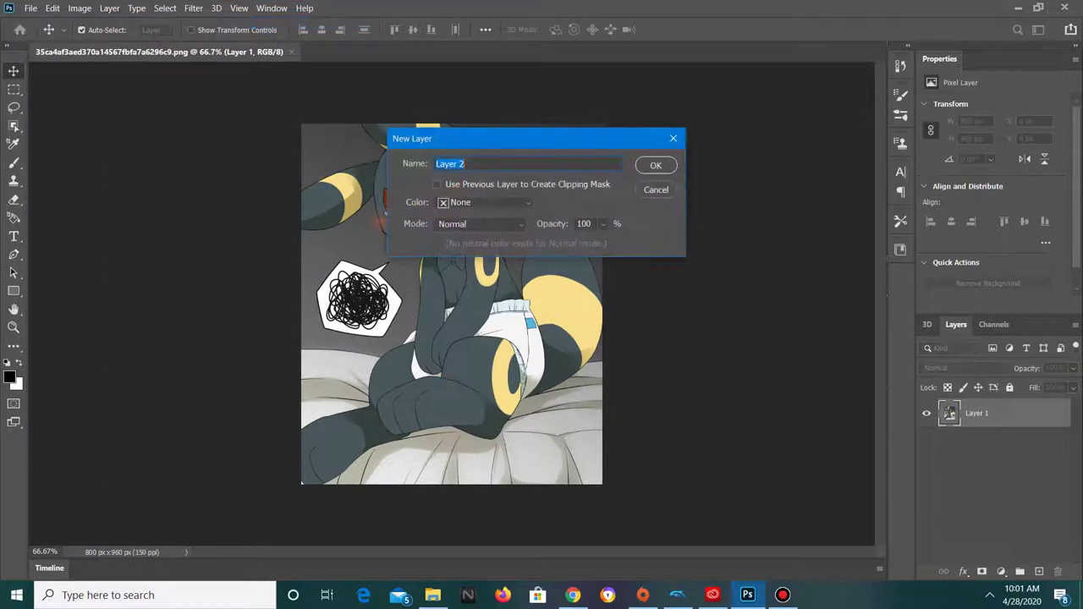
key(Return)
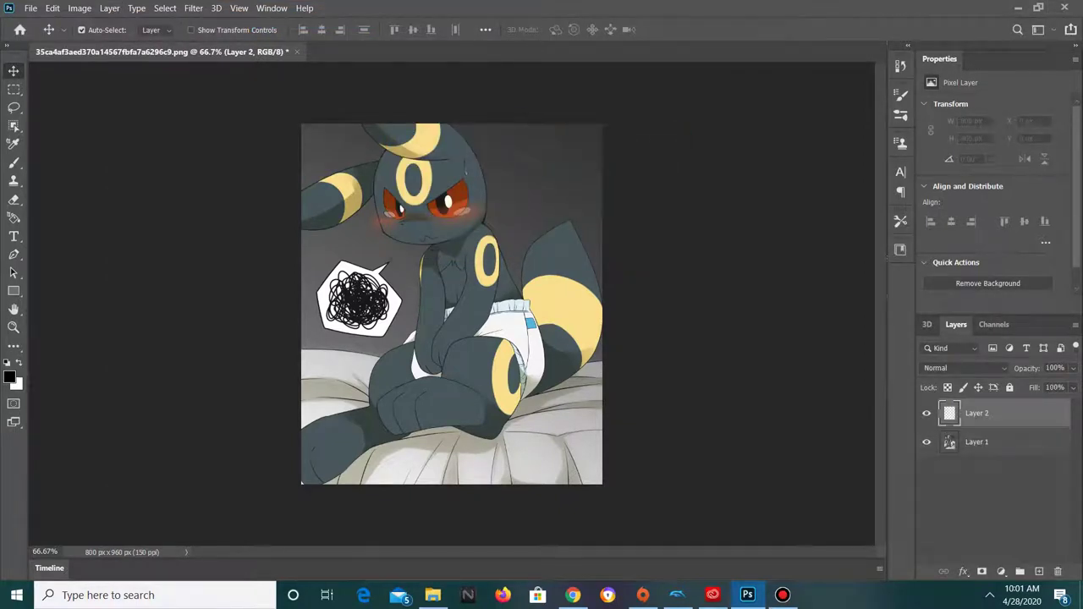
key(ctrl+alt+a)
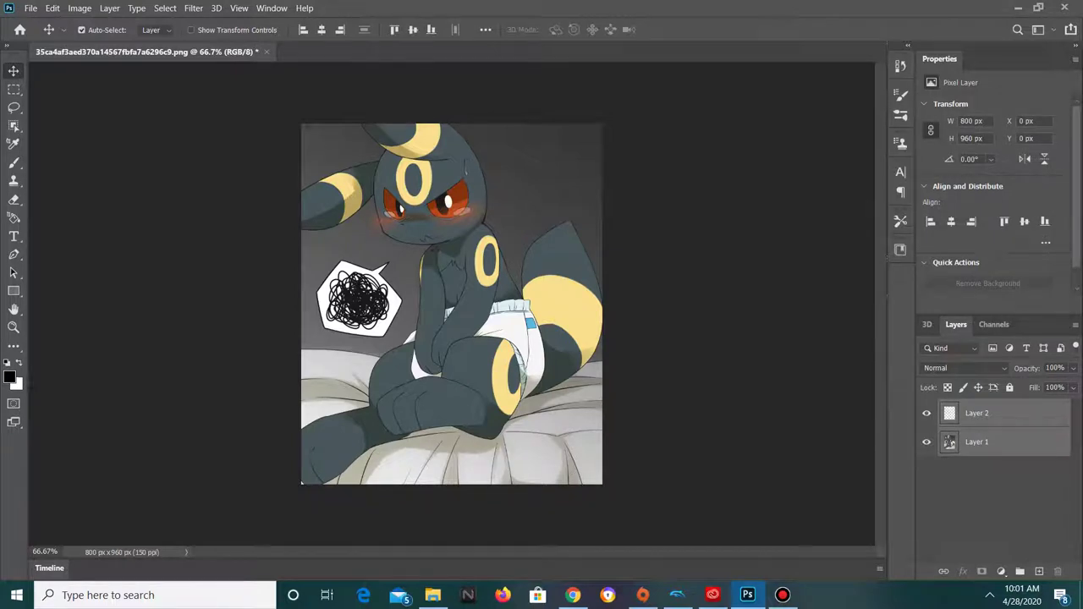
- Show the 3D panel's creation options, keeping Selected Layer(s) as the source
right_click(924, 320)
click(927, 324)
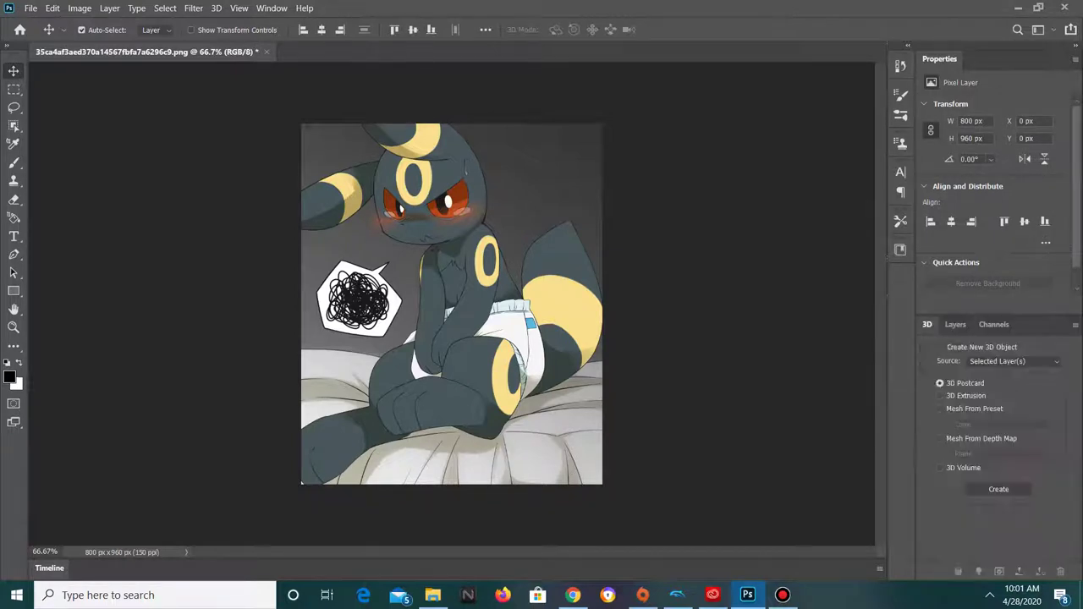
click(1013, 361)
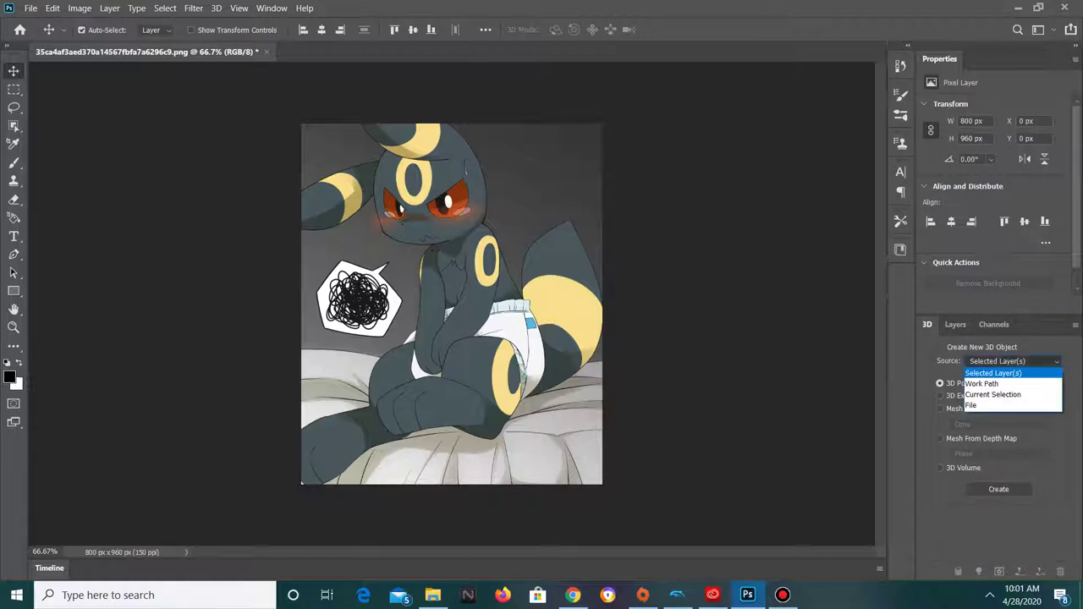
key(Escape)
- Create a 3D Volume from the selected layers, then close the document without saving
key(Down)
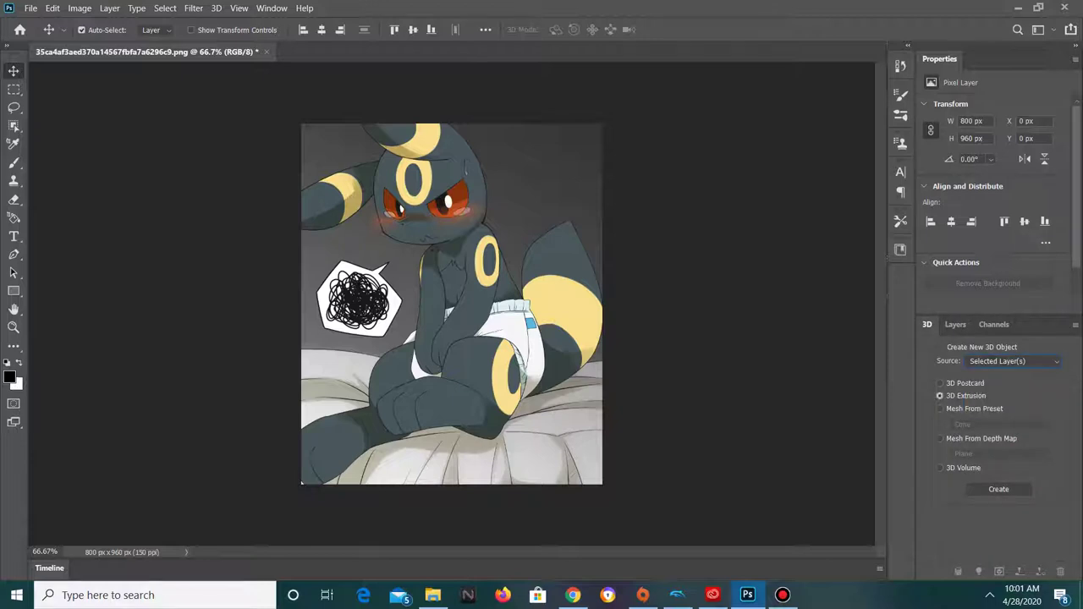
key(Up)
key(Up)
key(Return)
key(Return)
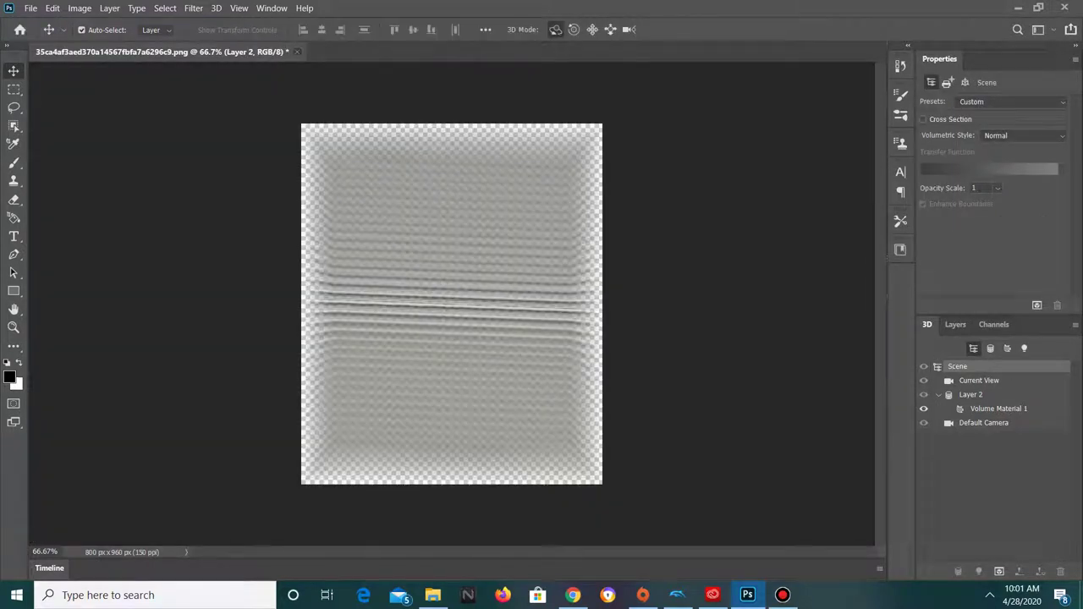
click(297, 52)
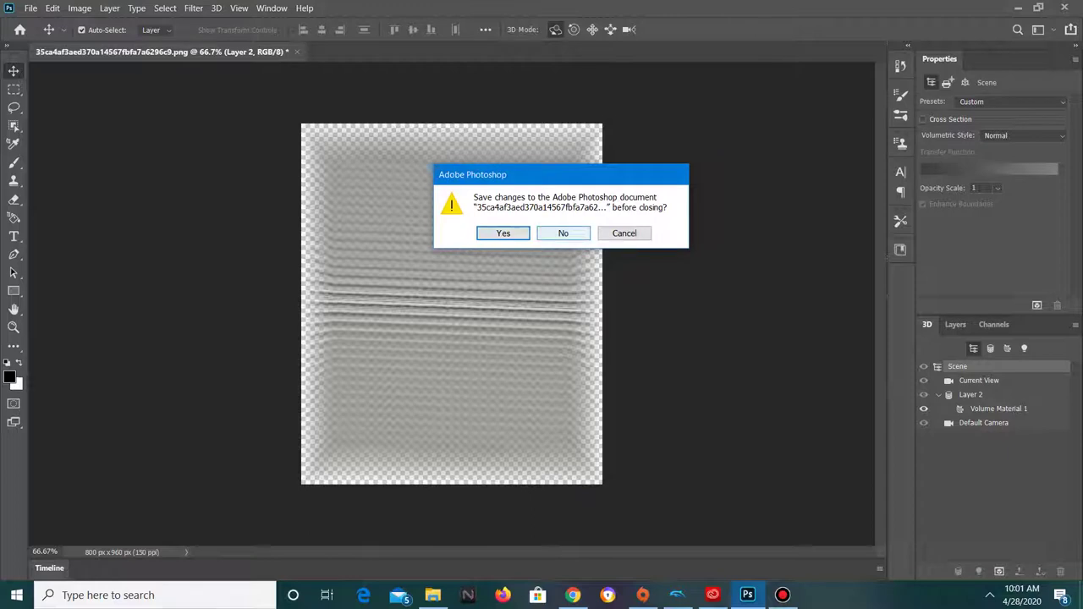
click(563, 233)
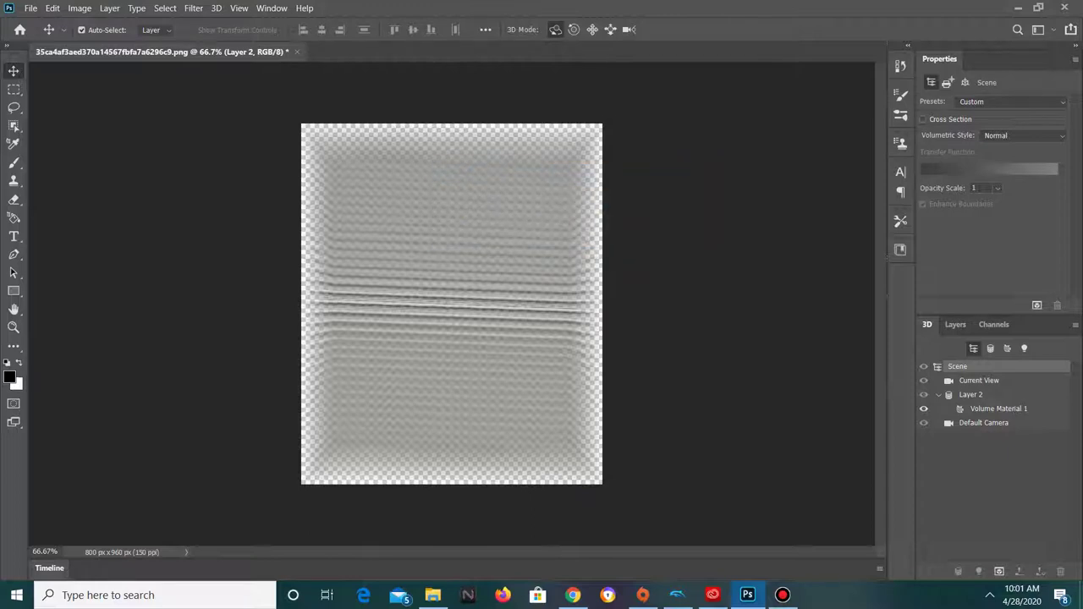
- Discard changes to the closed document and bring up the File > Open dialog
click(563, 233)
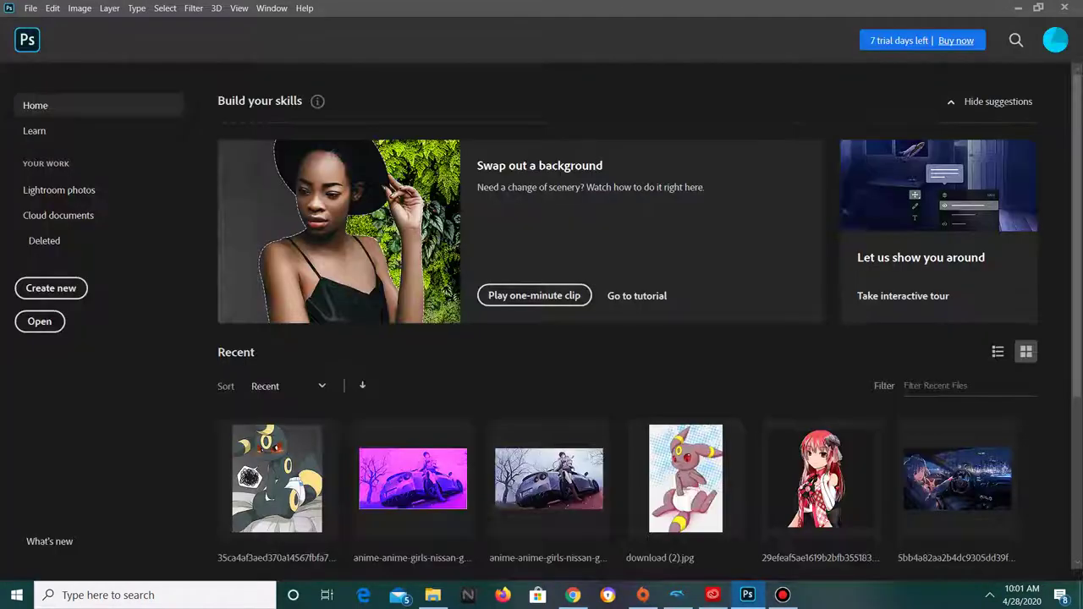
click(30, 7)
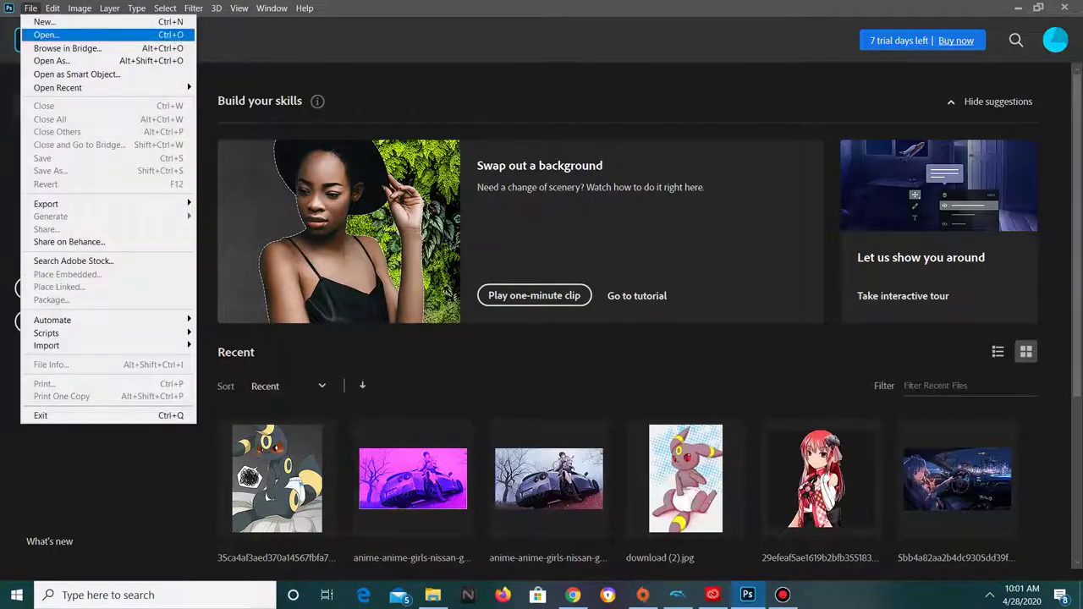
click(46, 35)
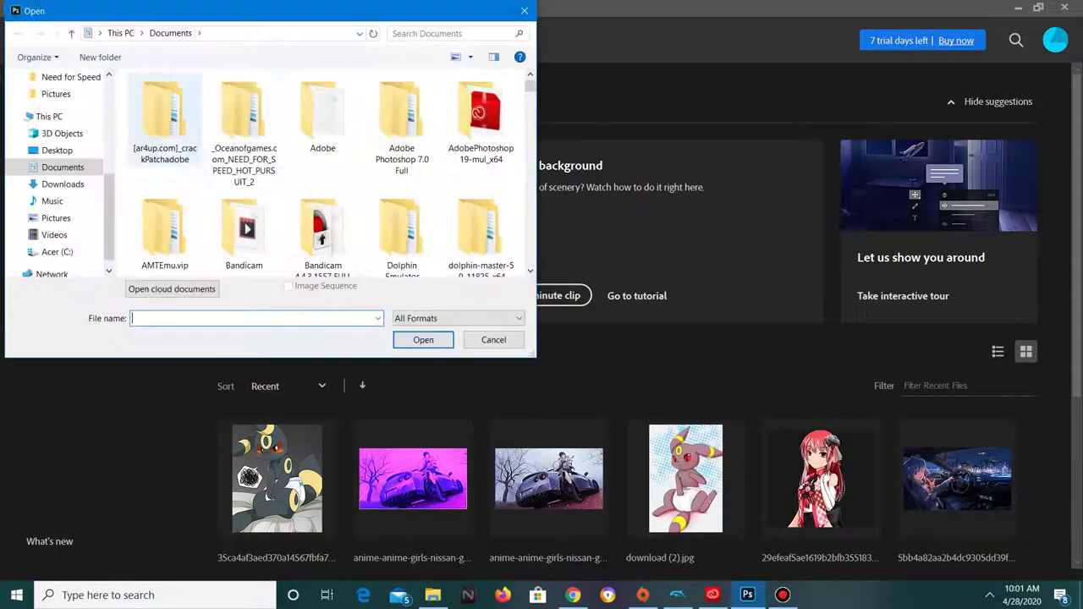
- Open the Umbreon image 35ca4af3aed370a14567fbfa7a6296c9.png from Documents
scroll(330, 174, down, 5)
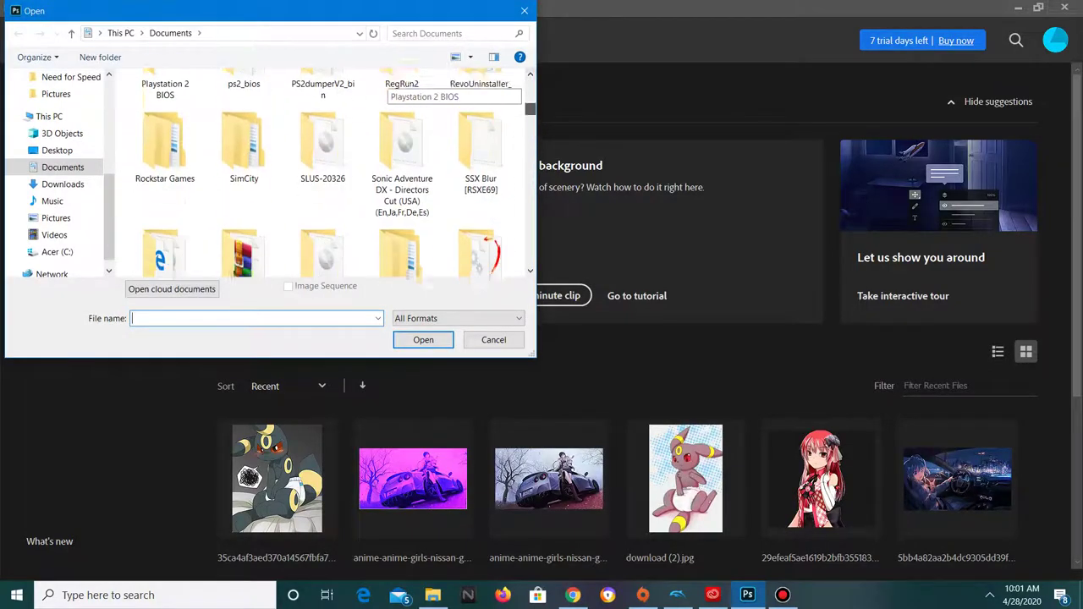
scroll(331, 173, down, 3)
scroll(381, 169, down, 5)
scroll(381, 169, down, 3)
scroll(381, 169, up, 5)
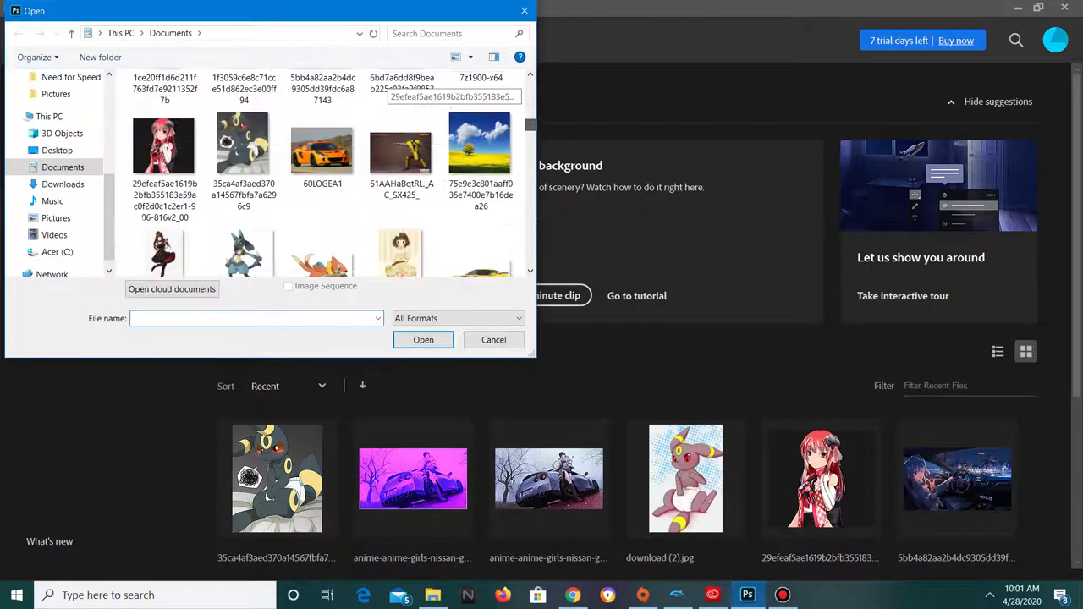
scroll(381, 169, up, 3)
scroll(322, 169, down, 3)
scroll(322, 169, up, 3)
scroll(322, 169, down, 3)
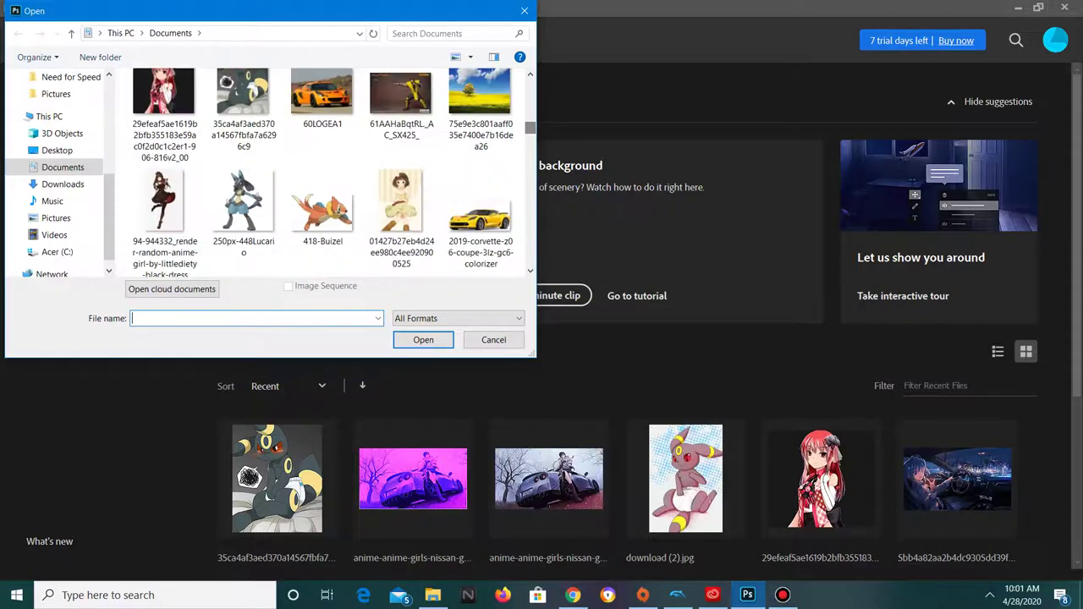
double_click(244, 93)
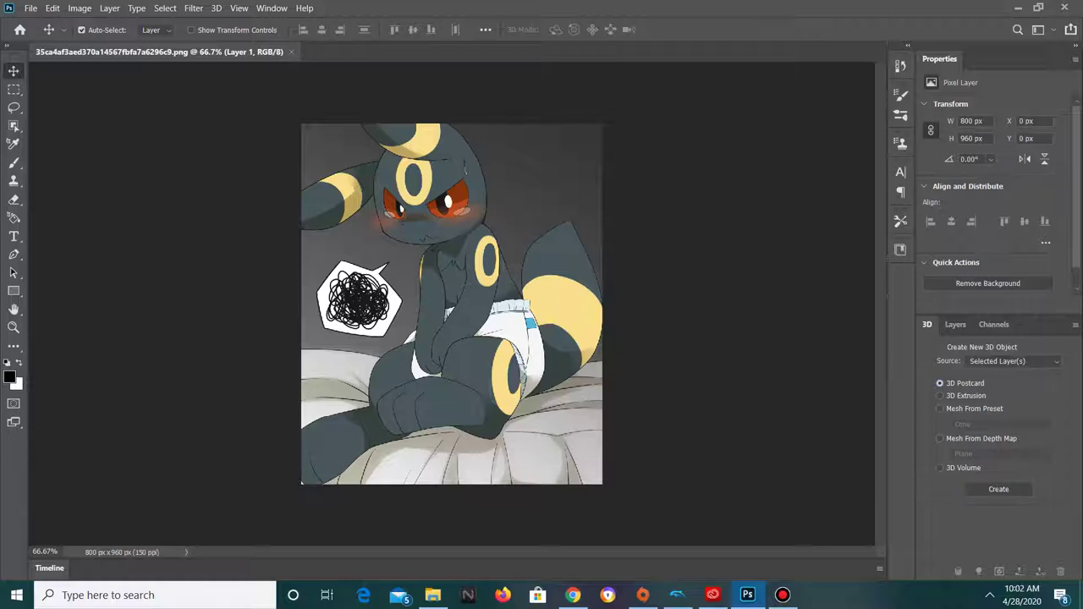
click(998, 489)
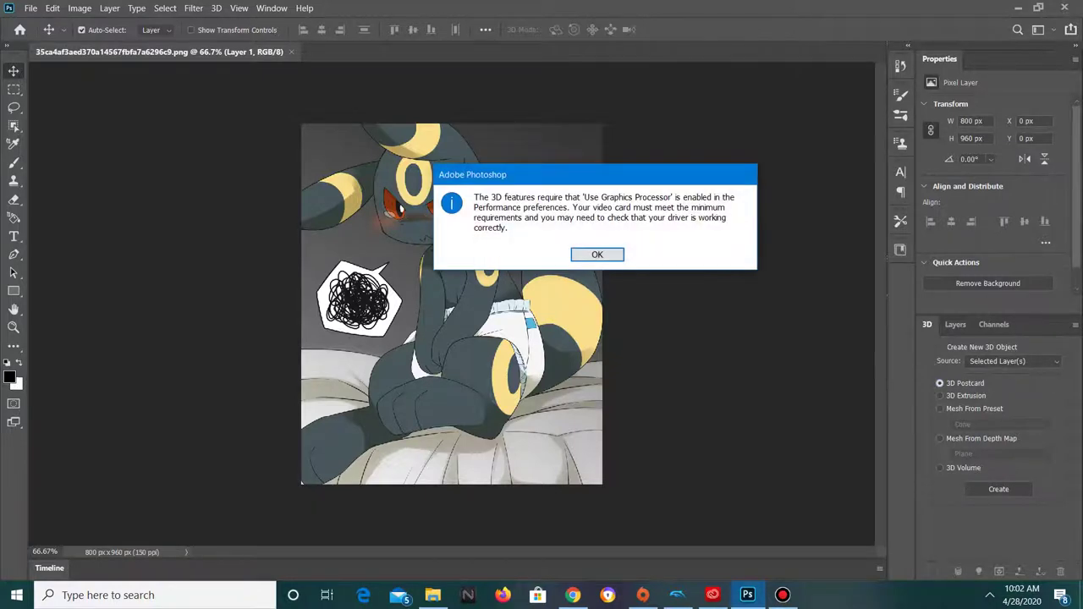
key(Return)
click(30, 8)
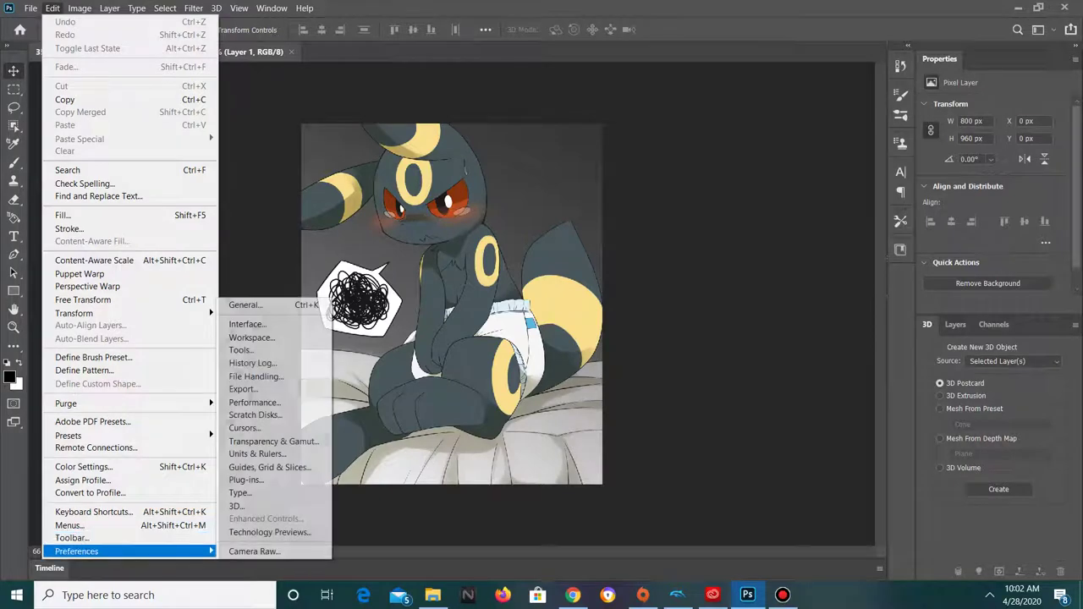
click(254, 403)
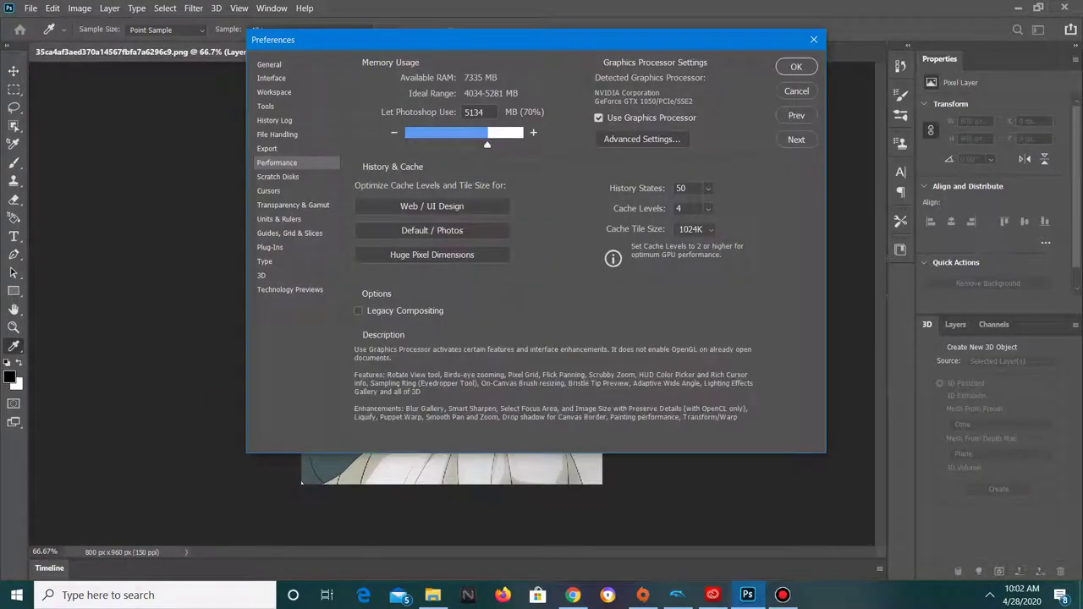
click(796, 66)
key(v)
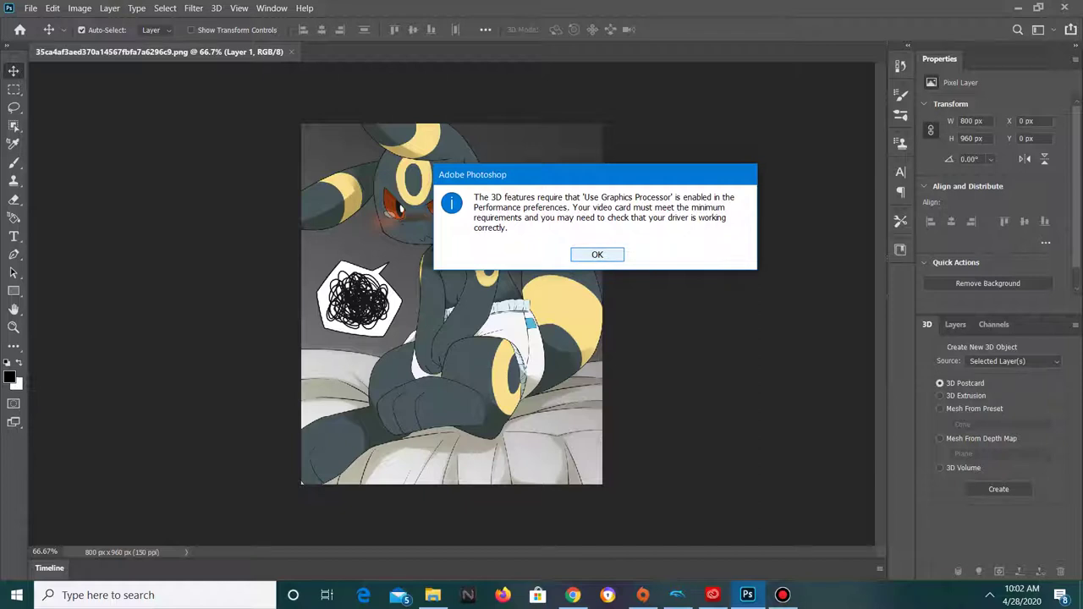
click(597, 255)
click(30, 7)
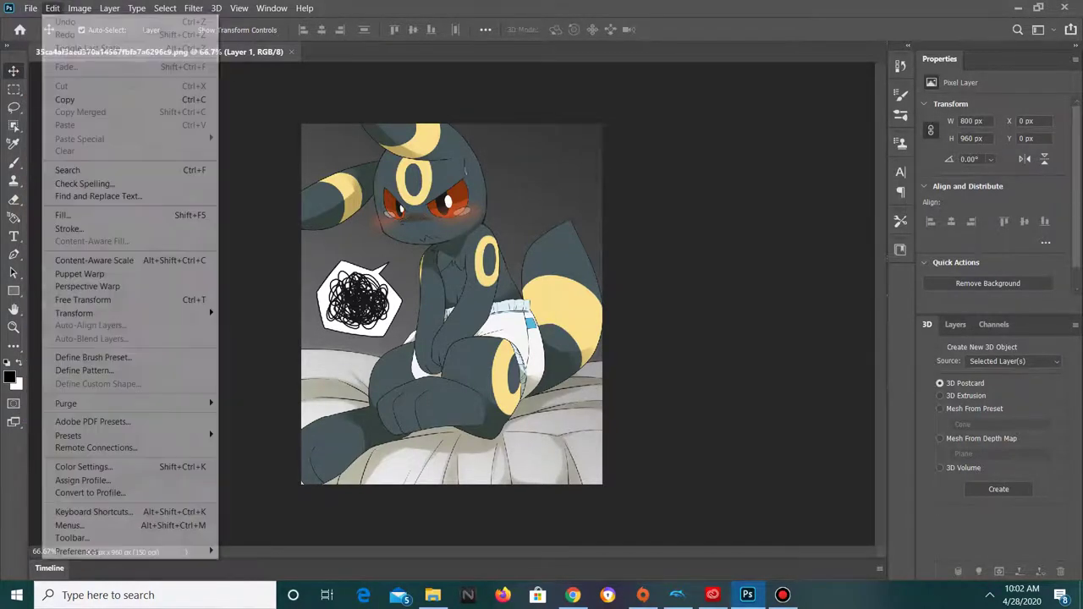
mouse_move(77, 551)
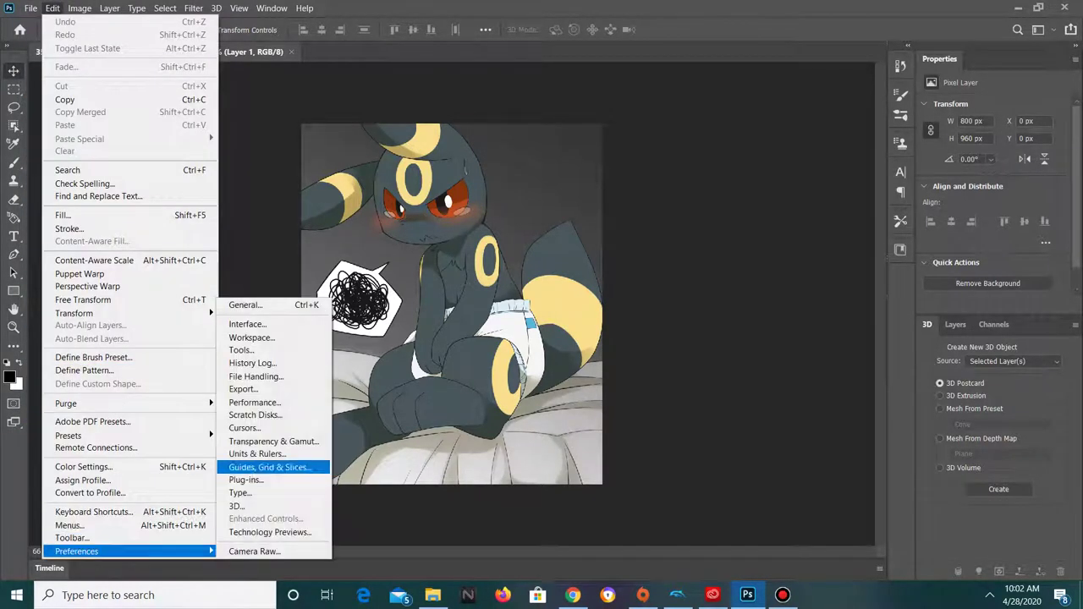
click(254, 402)
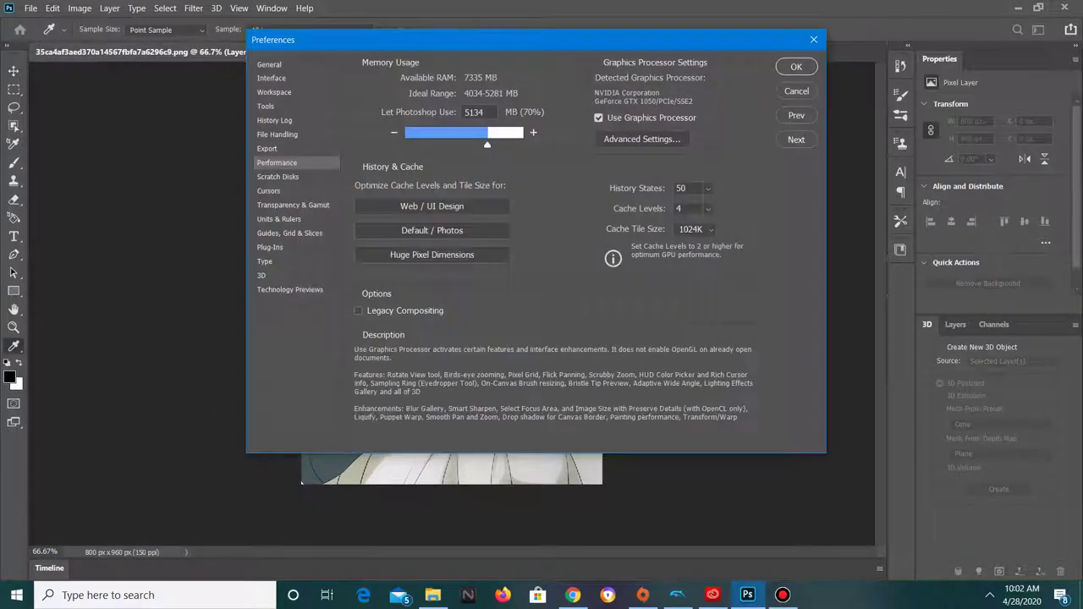
- Switch off Use Graphics Processor and confirm the Preferences dialog
click(599, 118)
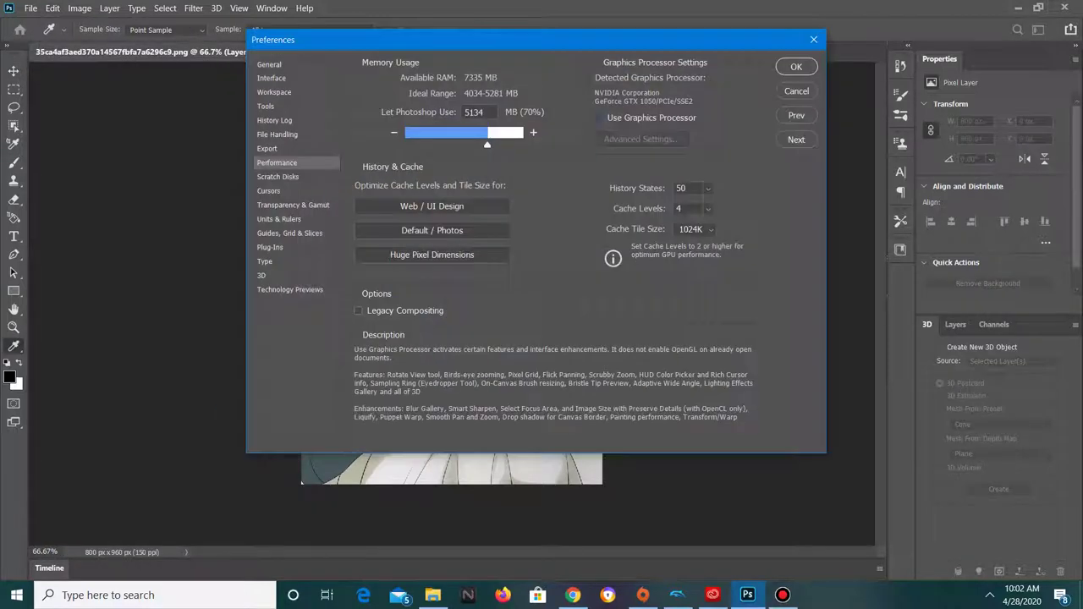
click(797, 66)
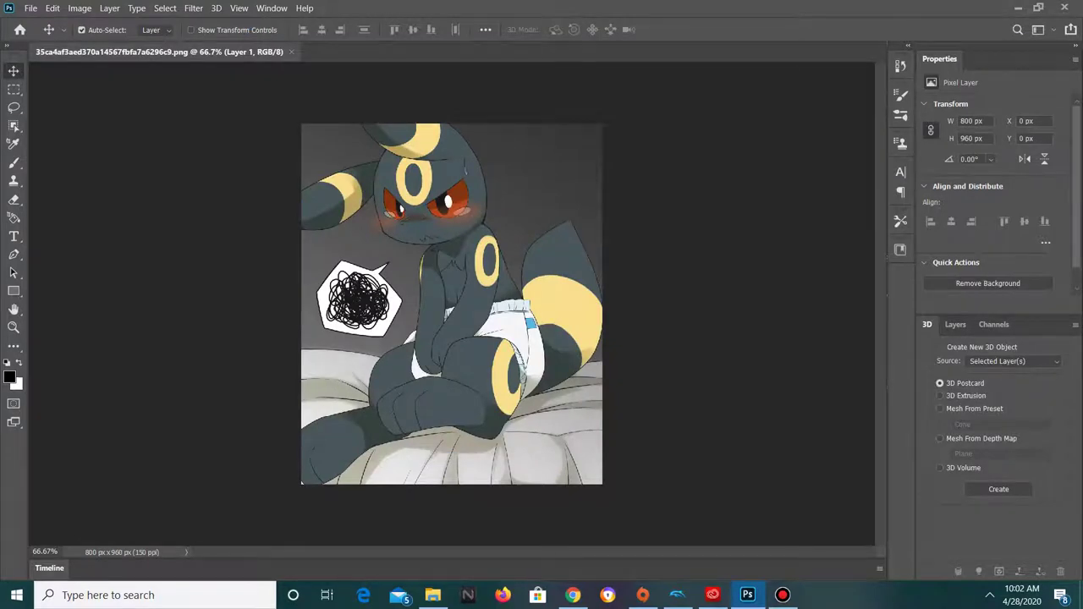
click(30, 8)
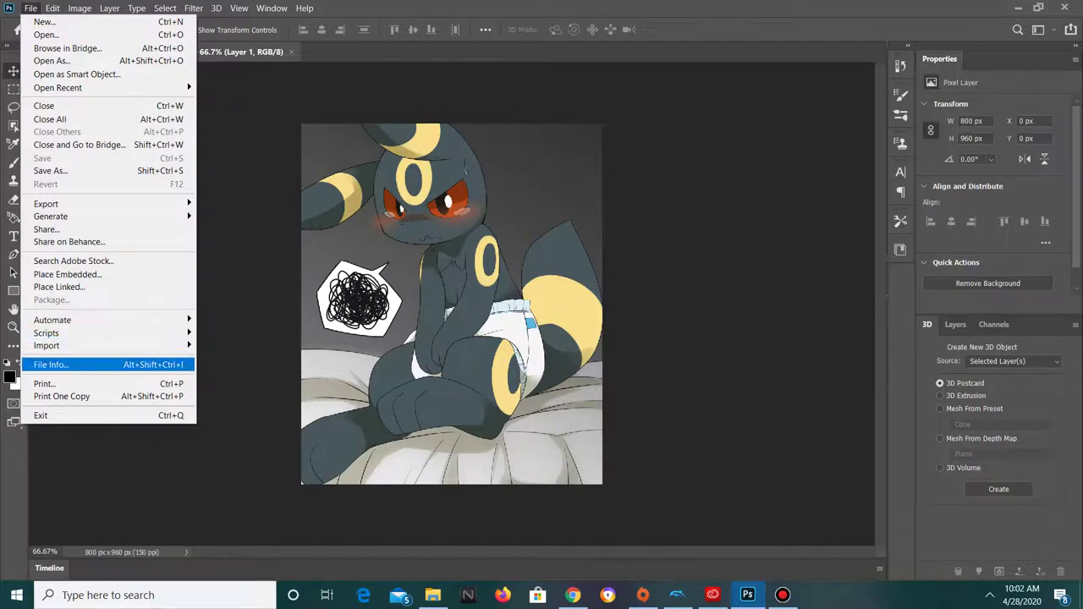
click(53, 7)
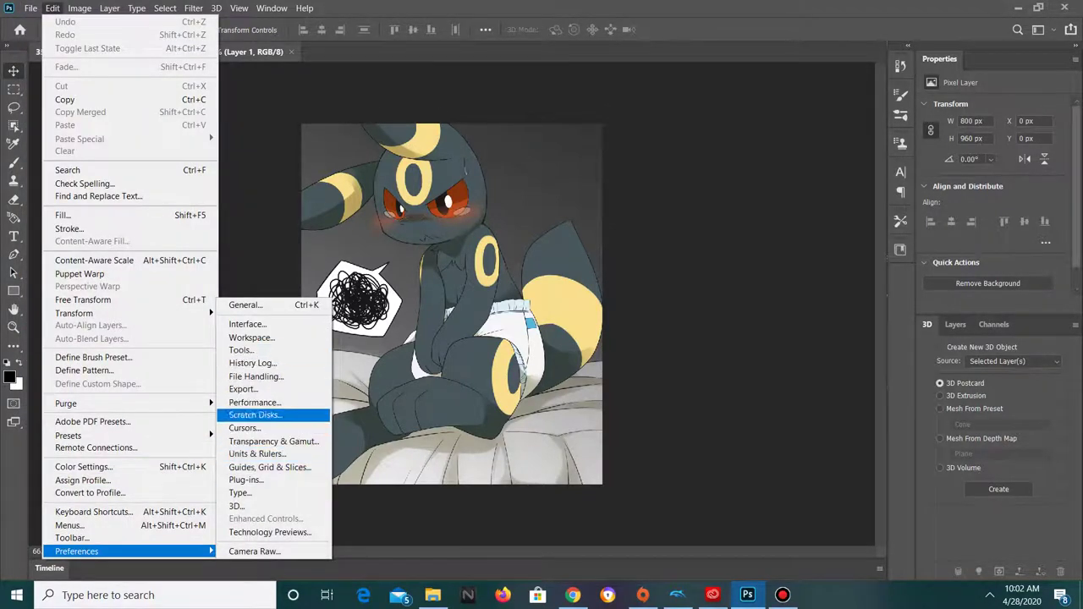
- Re-enable Use Graphics Processor in Performance preferences, dismiss the 3D alert, and quit Photoshop
click(254, 403)
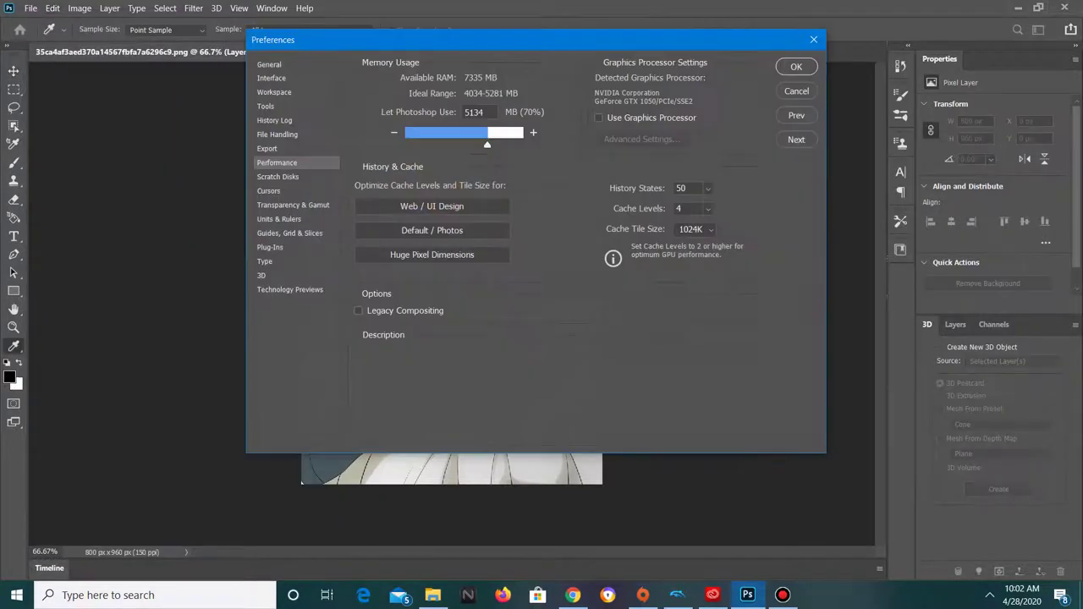
click(599, 118)
click(797, 66)
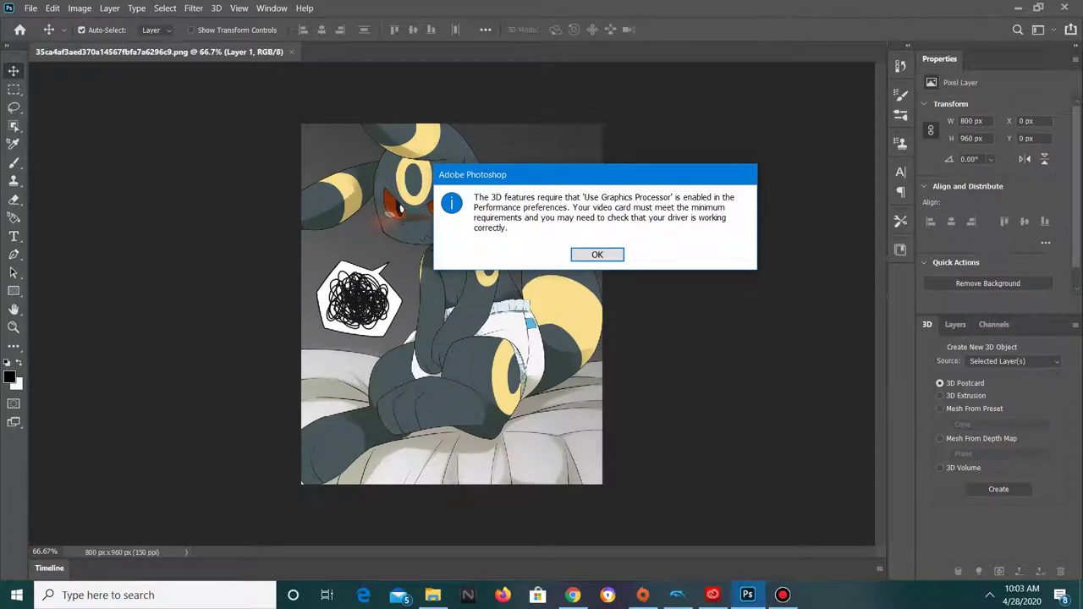
click(597, 254)
click(1063, 8)
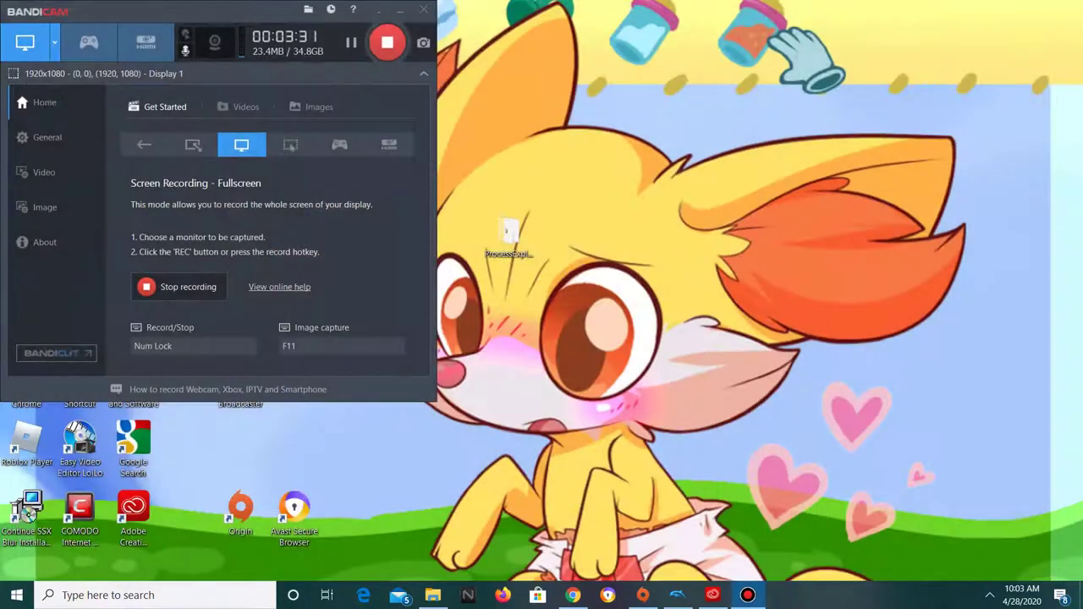
- Launch Creative Cloud Desktop and open Photoshop v21.1.2 from All apps
click(133, 512)
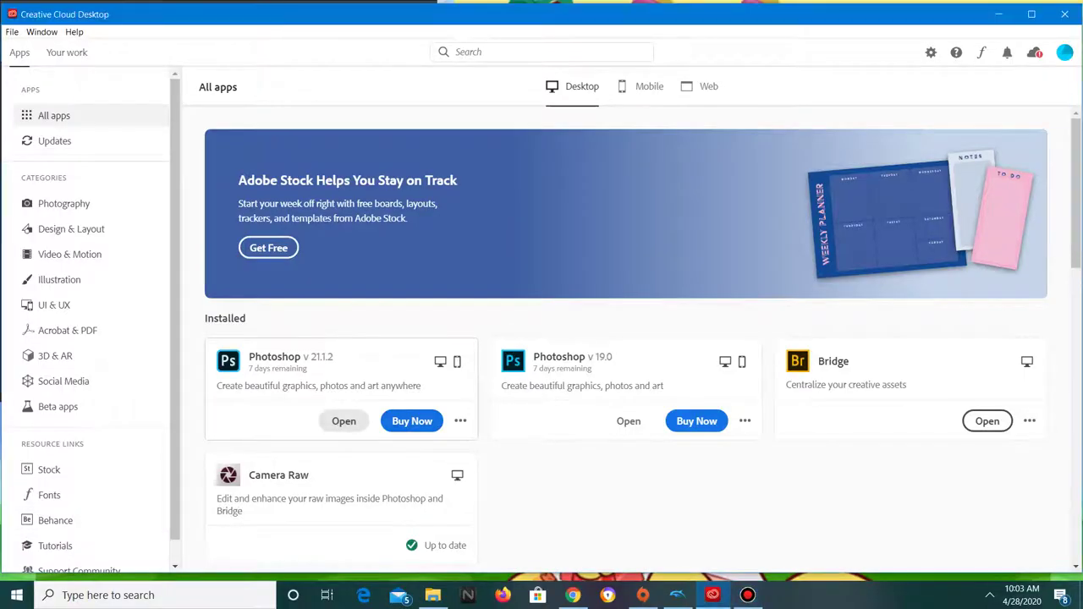
click(344, 421)
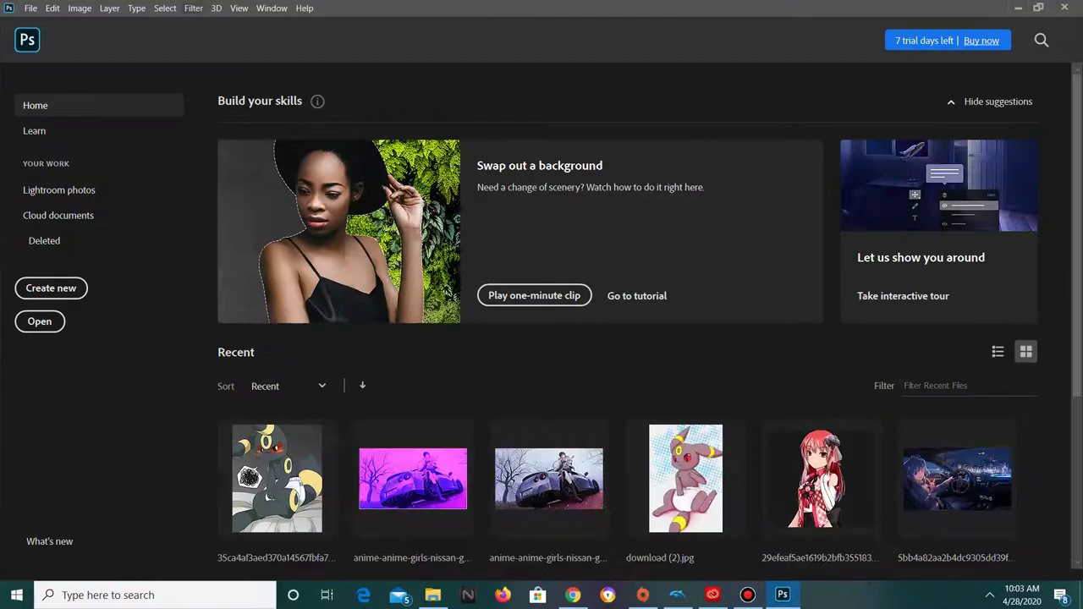
- Reopen 35ca4af3aed370a14567fbfa7a6296c9.png from Documents through File > Open
click(30, 8)
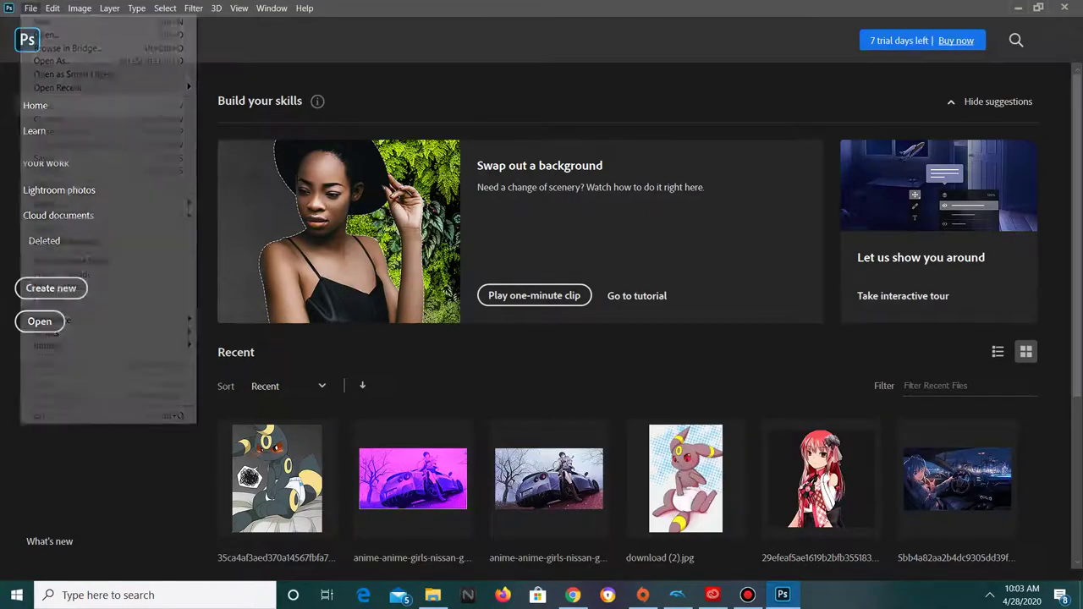
click(46, 35)
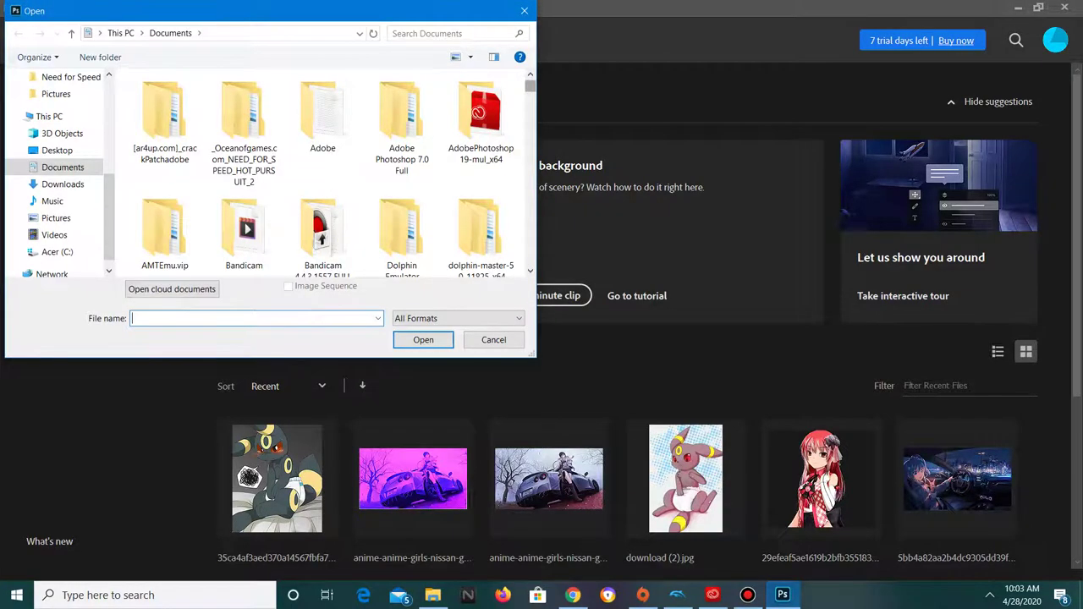
scroll(244, 127, down, 5)
scroll(244, 127, down, 3)
scroll(243, 127, up, 1)
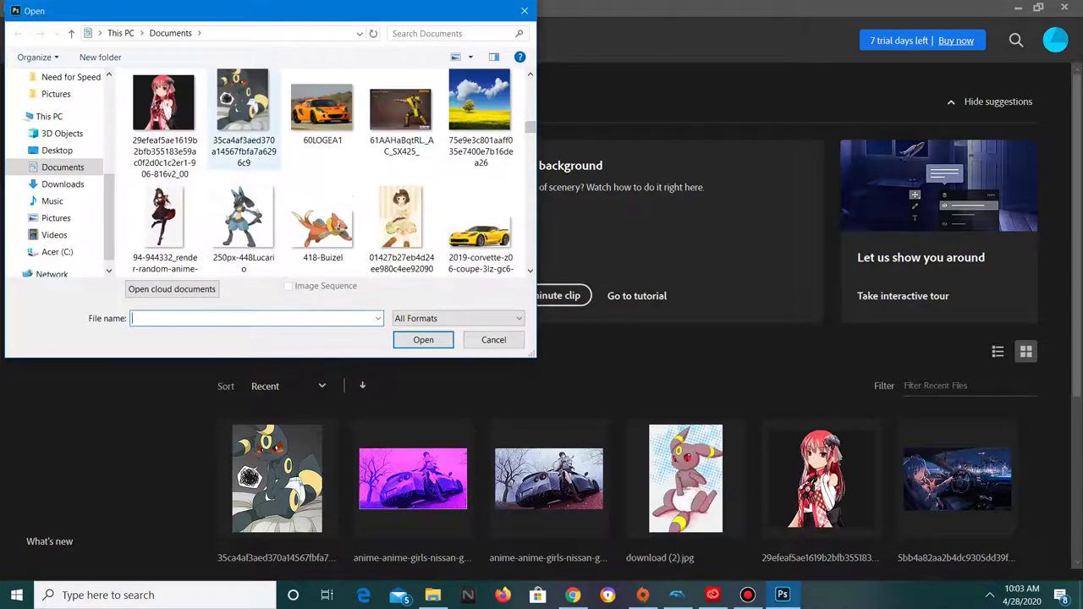
double_click(244, 111)
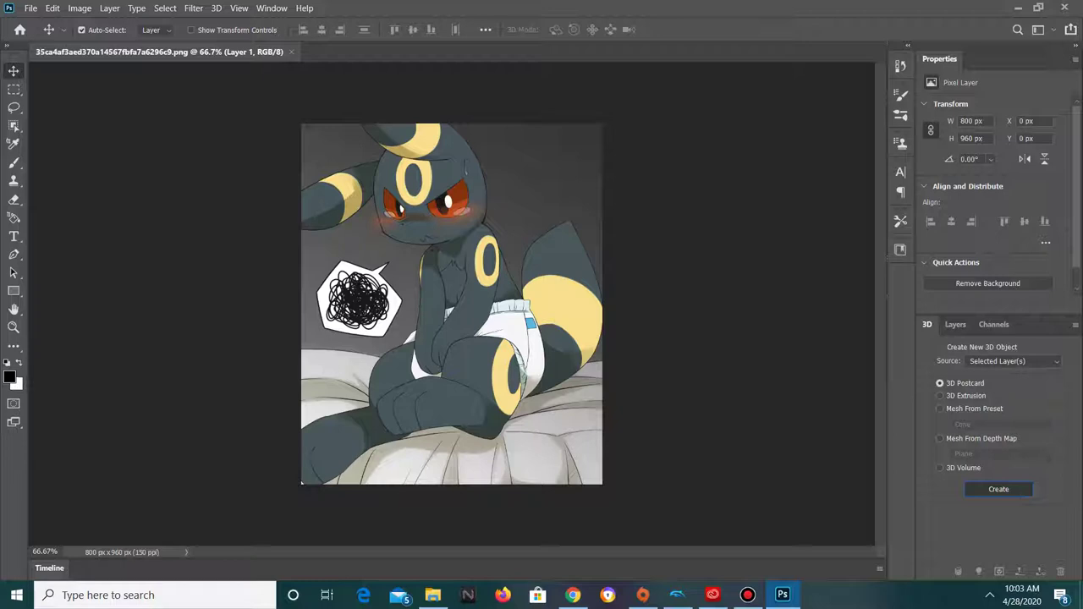
- Create a 3D Postcard from Layer 1, then inspect the Layers, 3D Environment and Channels views
click(999, 489)
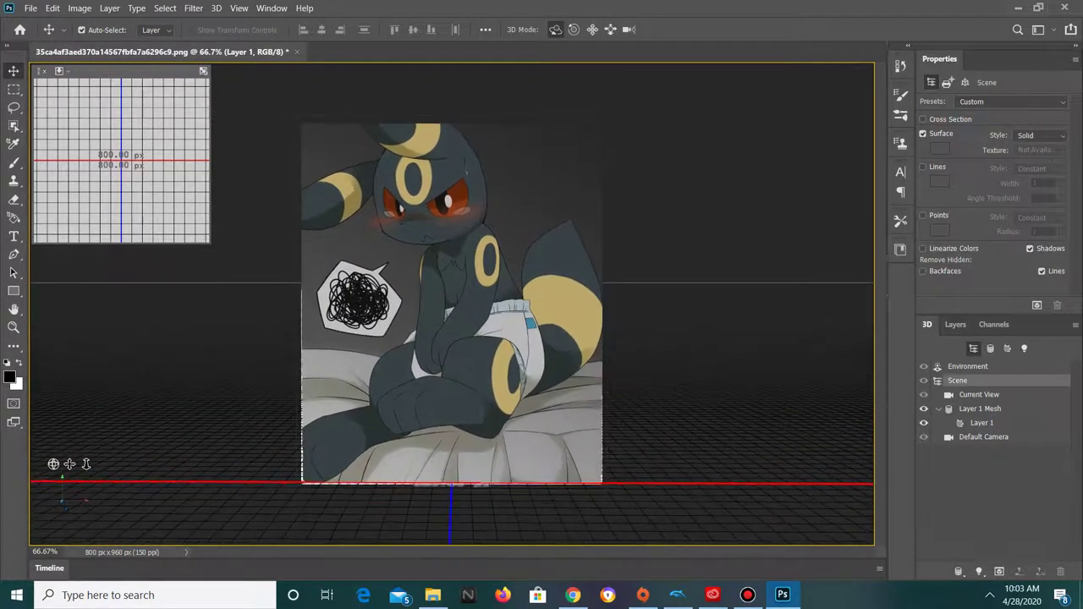
click(956, 324)
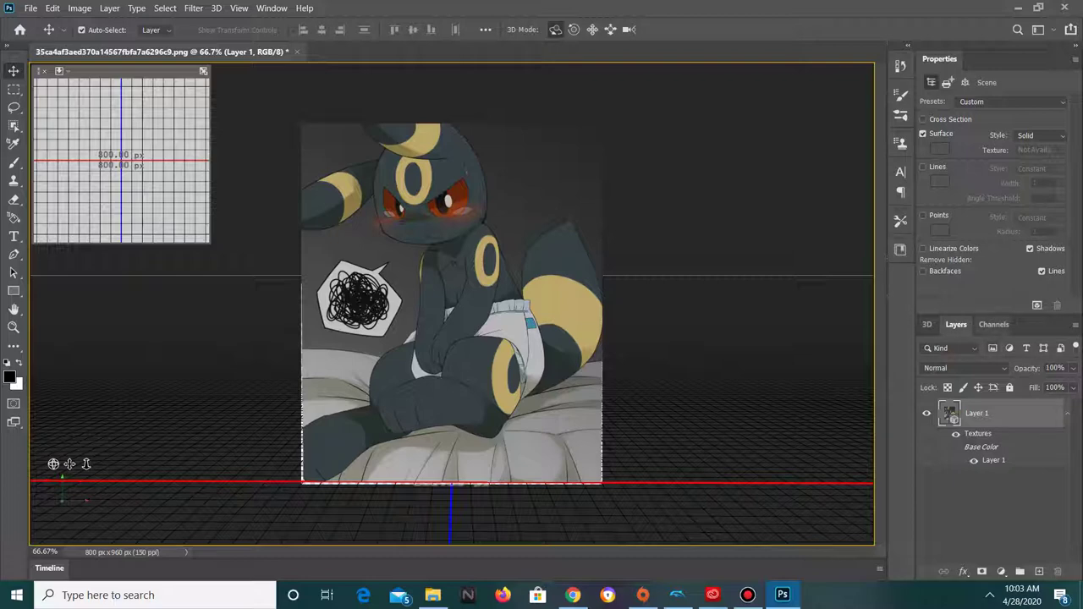
click(927, 324)
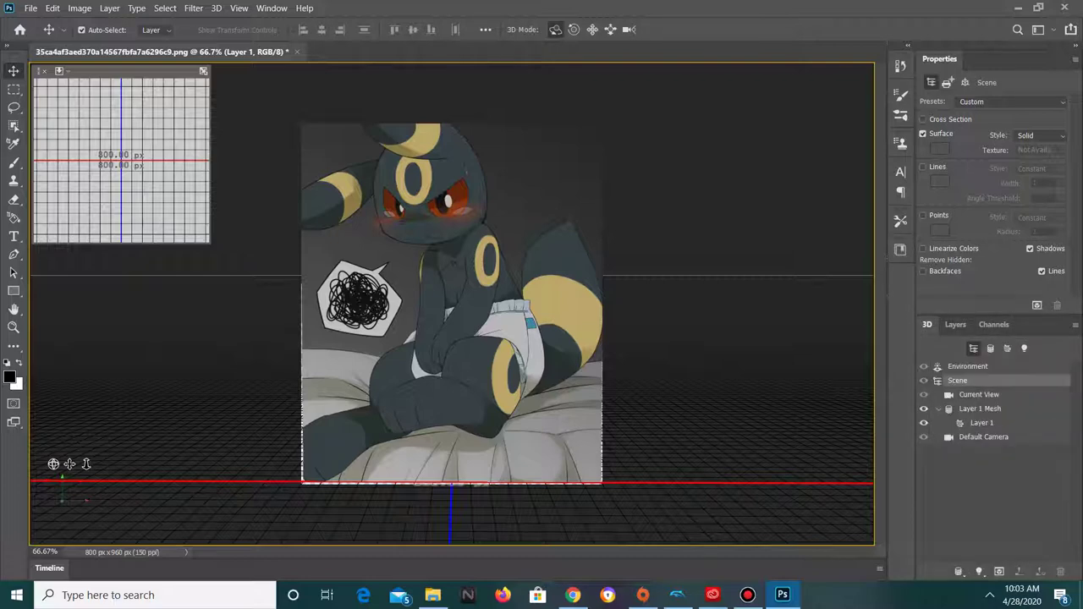
click(968, 367)
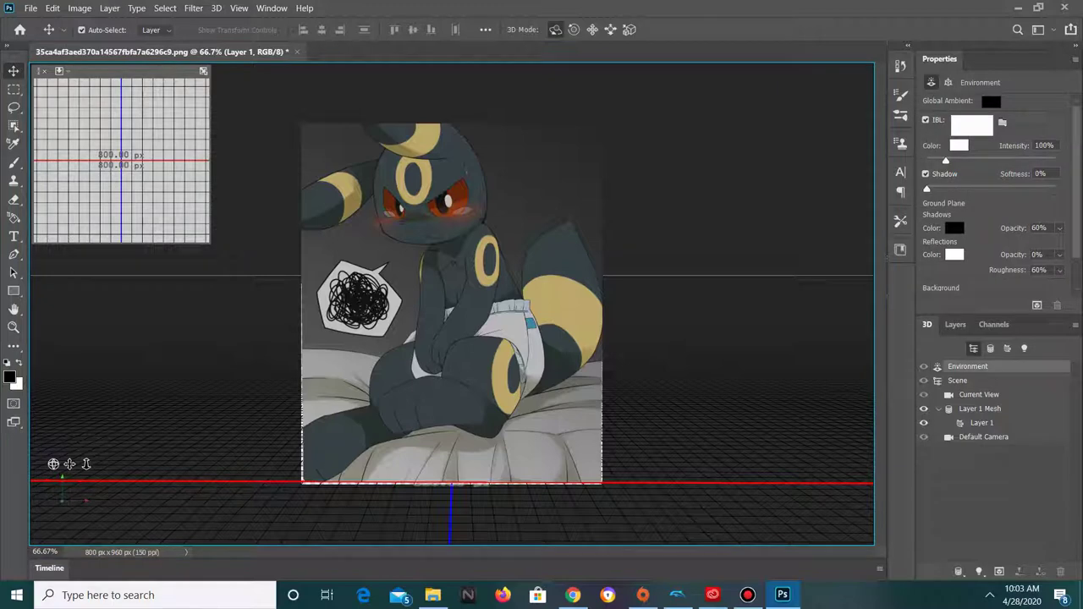
click(956, 324)
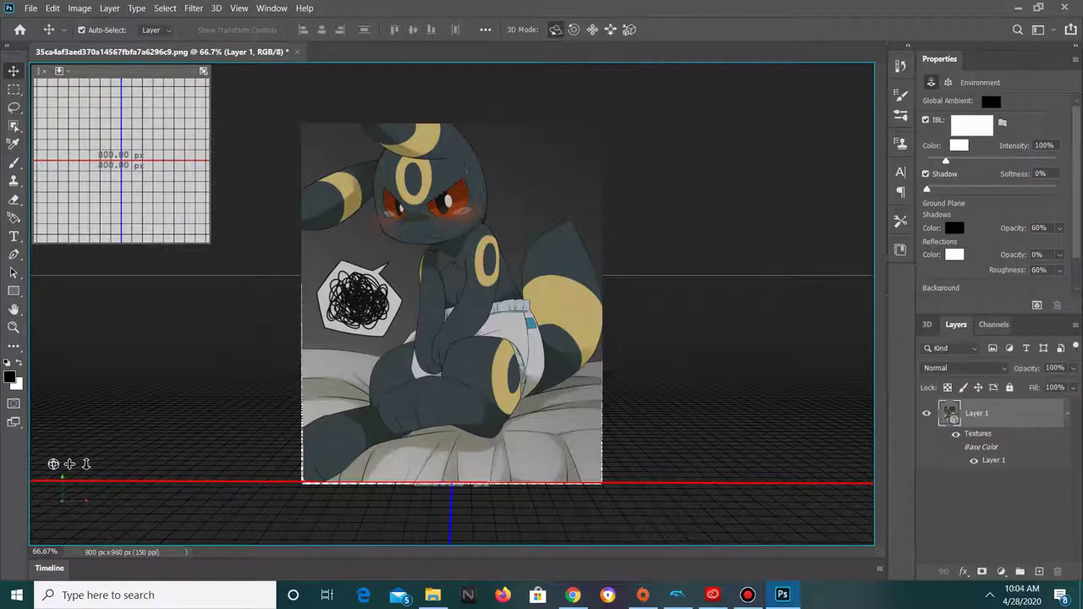
click(994, 324)
- Set the 3D Environment's Global Ambient colour to bright red
click(955, 325)
click(956, 131)
click(952, 204)
click(991, 101)
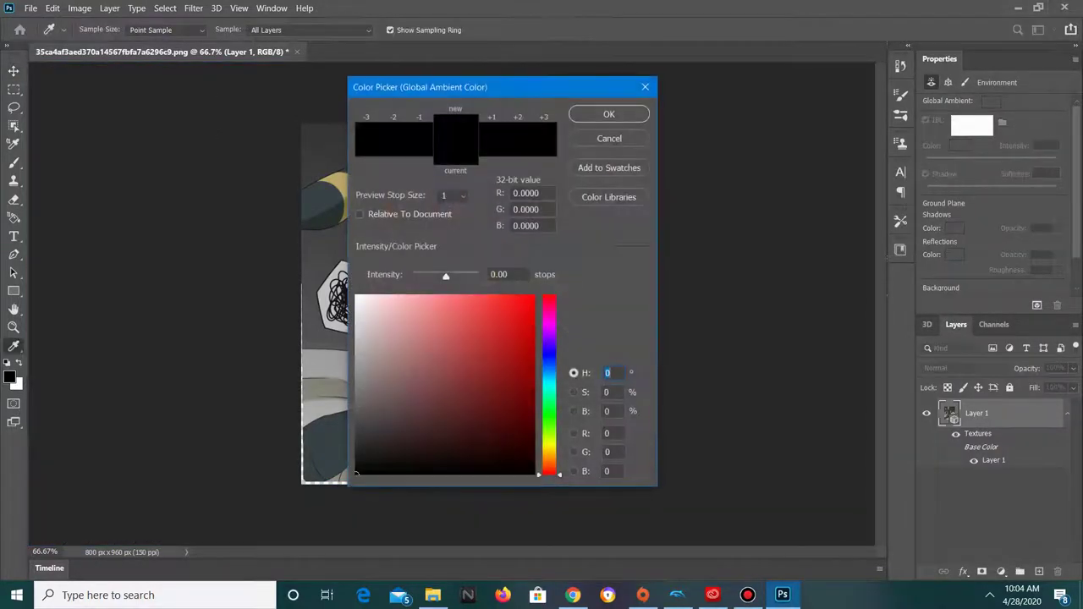
click(534, 296)
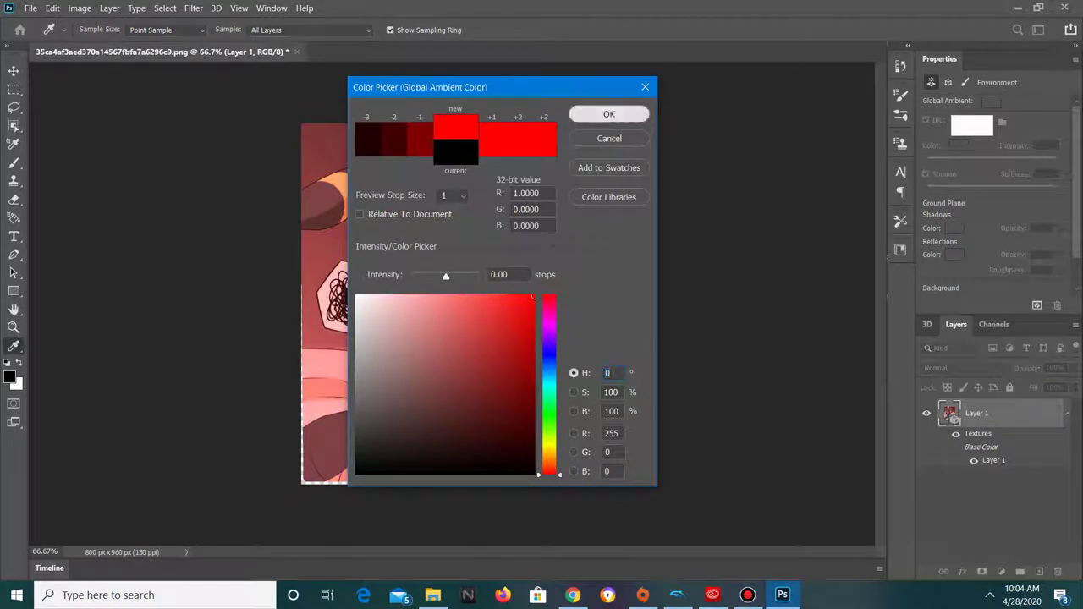
click(610, 113)
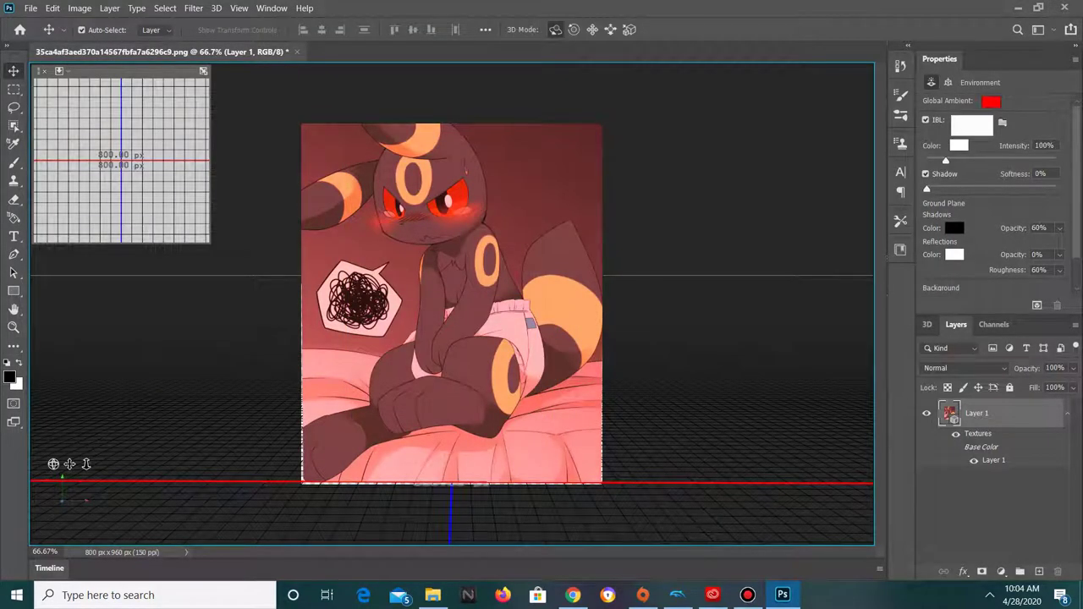
- Set the image-based light colour to pure red
click(956, 131)
click(956, 146)
drag(356, 297, 533, 297)
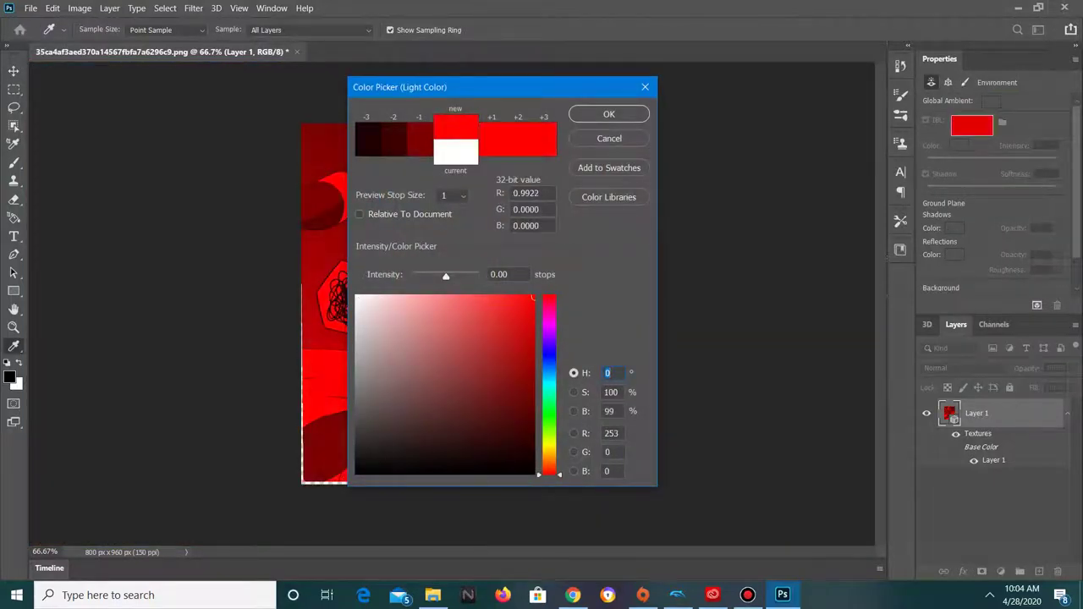
click(608, 113)
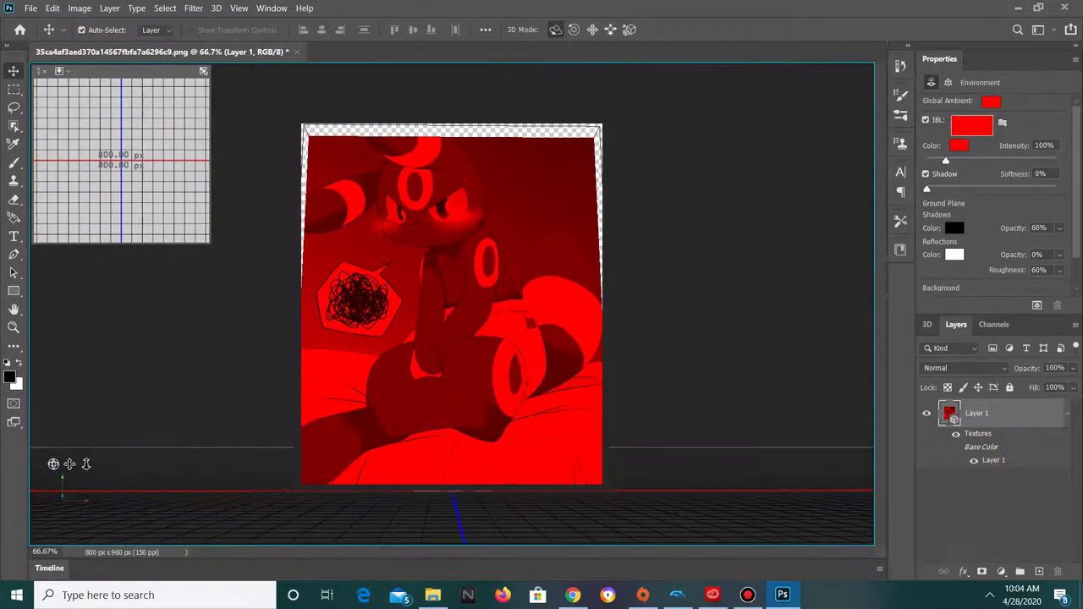
- Set IBL Intensity to 0% and Shadow Softness to 100%
drag(946, 161, 1034, 161)
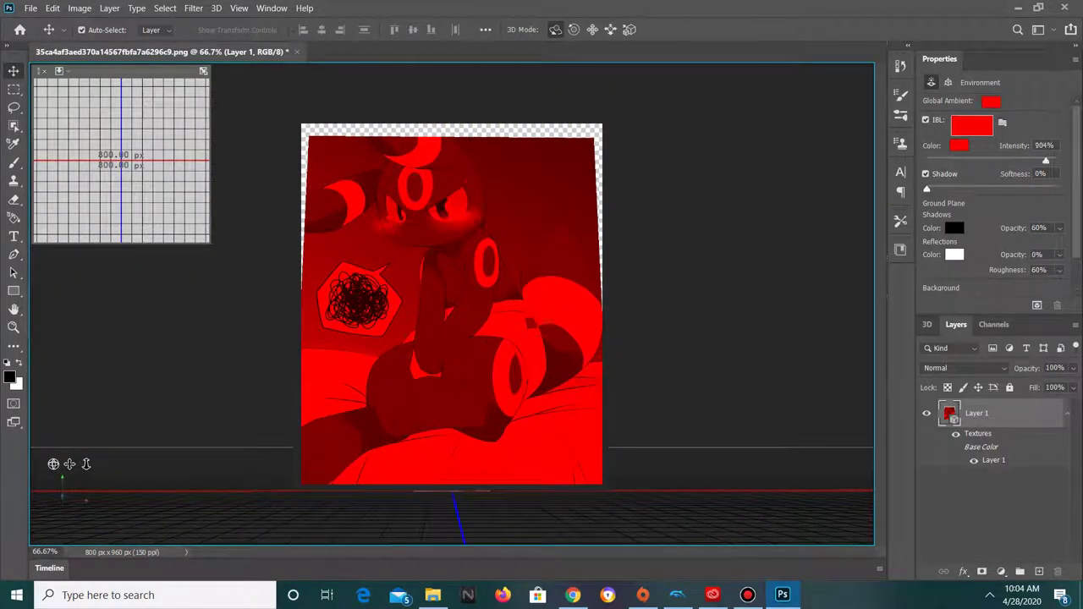
text(0)
key(Return)
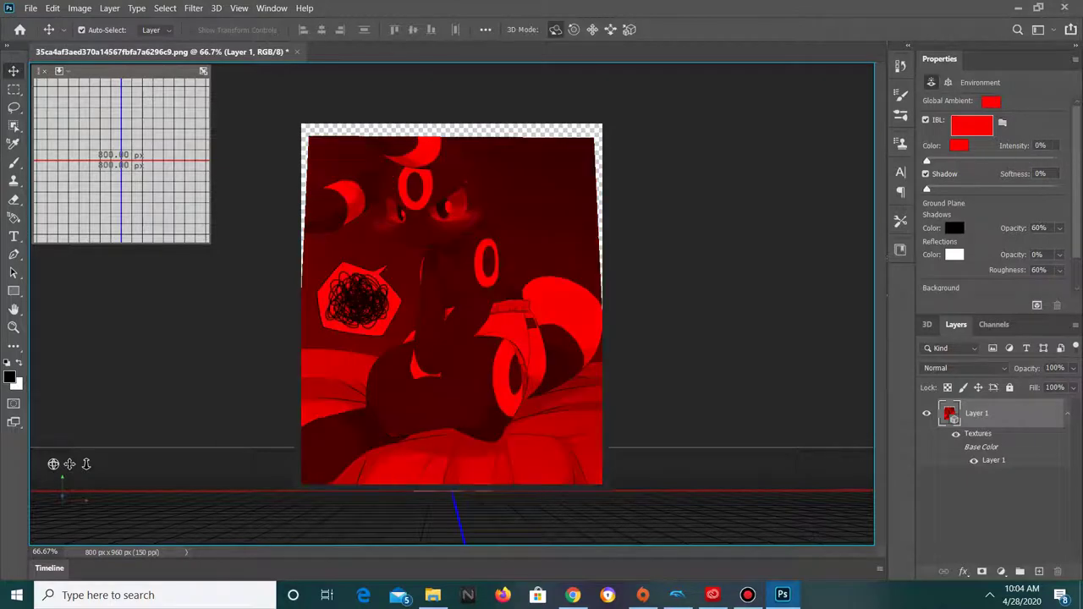
key(Tab)
text(100)
key(Return)
click(952, 204)
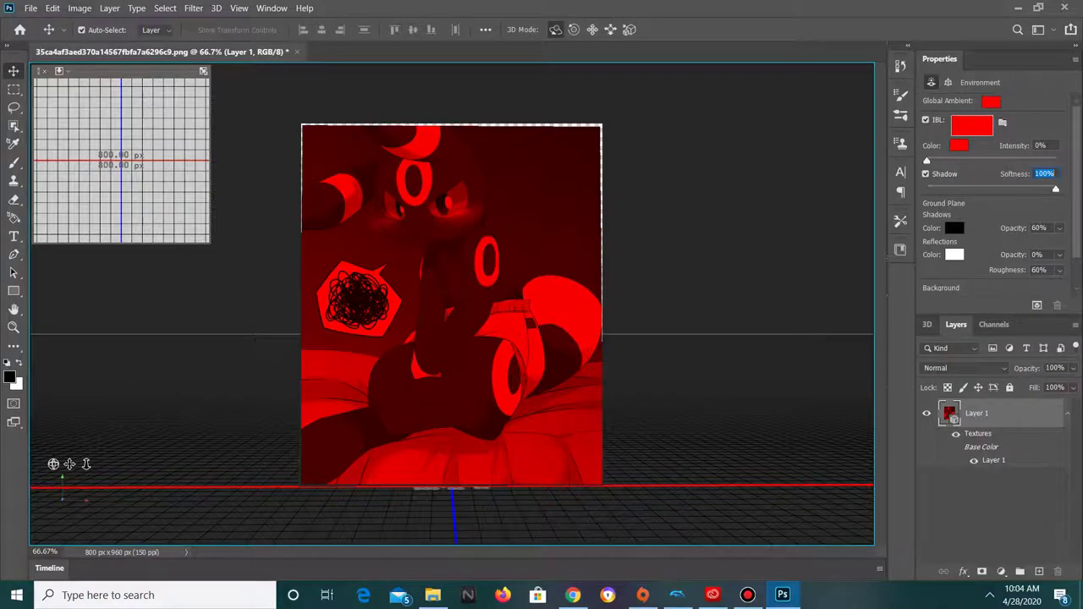
- Check the 3D menu, then show the 3D scene list and commit 100% Softness
click(216, 7)
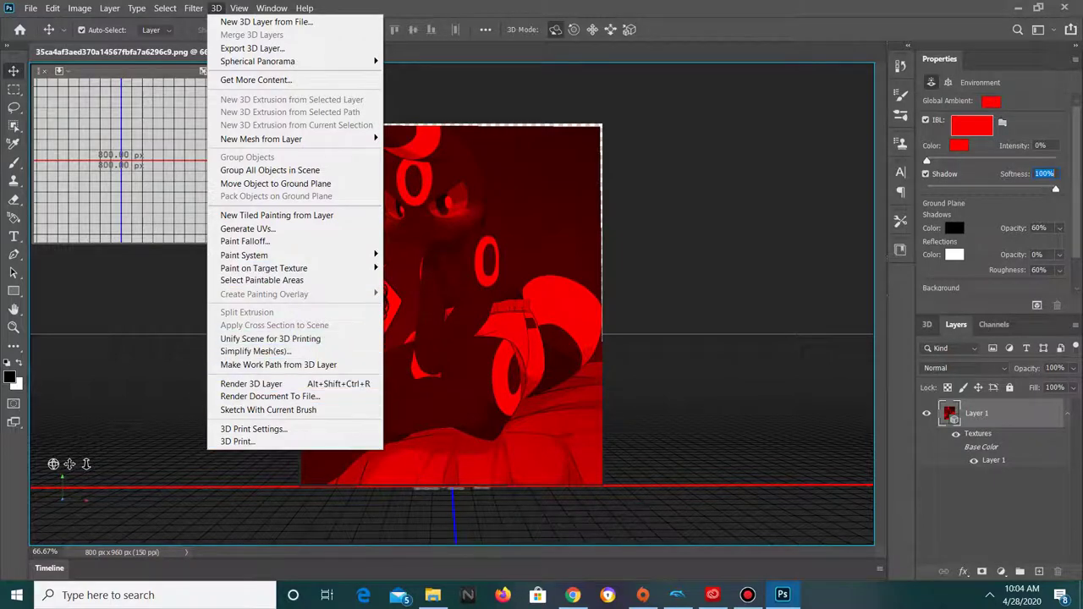
click(927, 324)
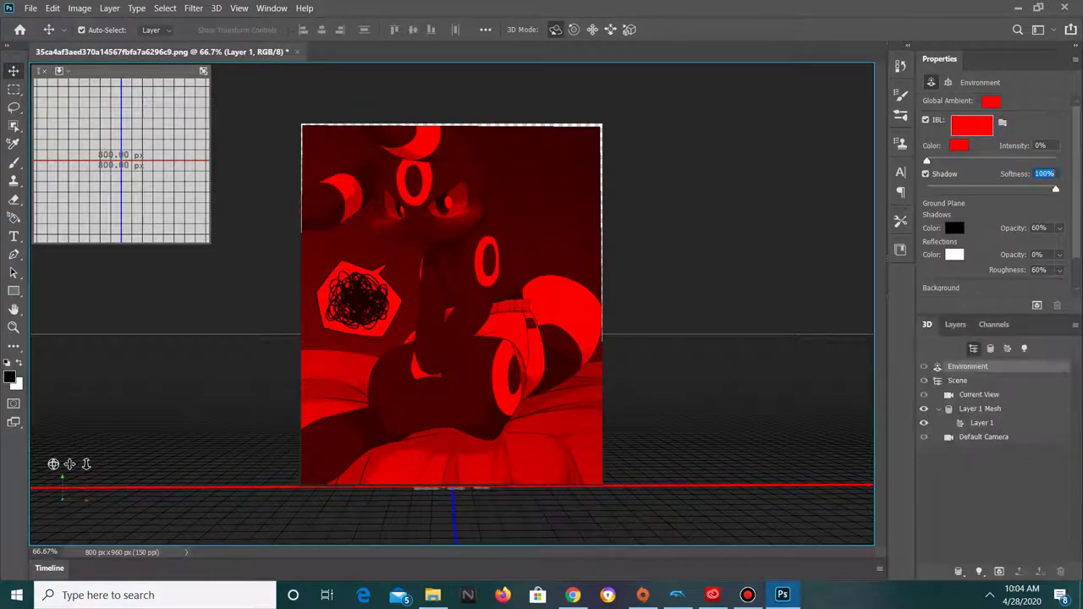
key(Return)
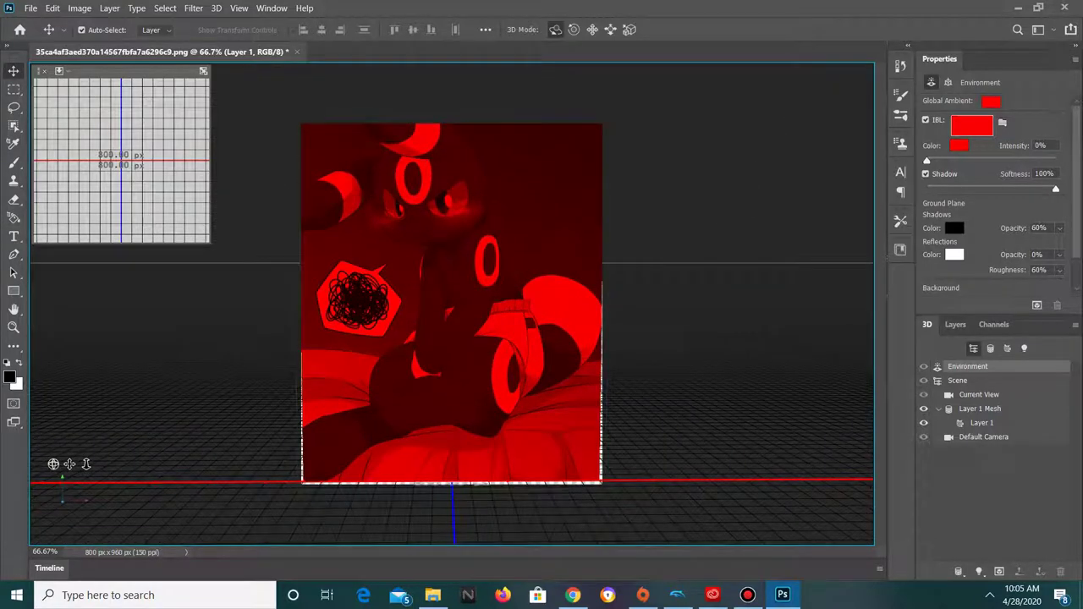
- Bring up the Open dialog from the File menu, then dismiss it
key(alt+f)
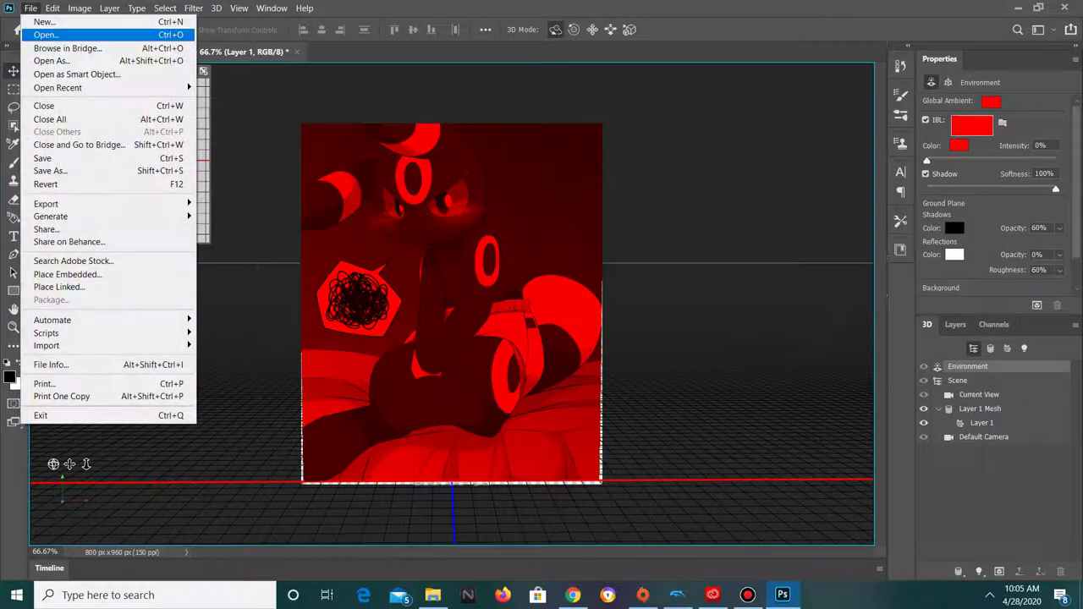
key(Down)
key(Return)
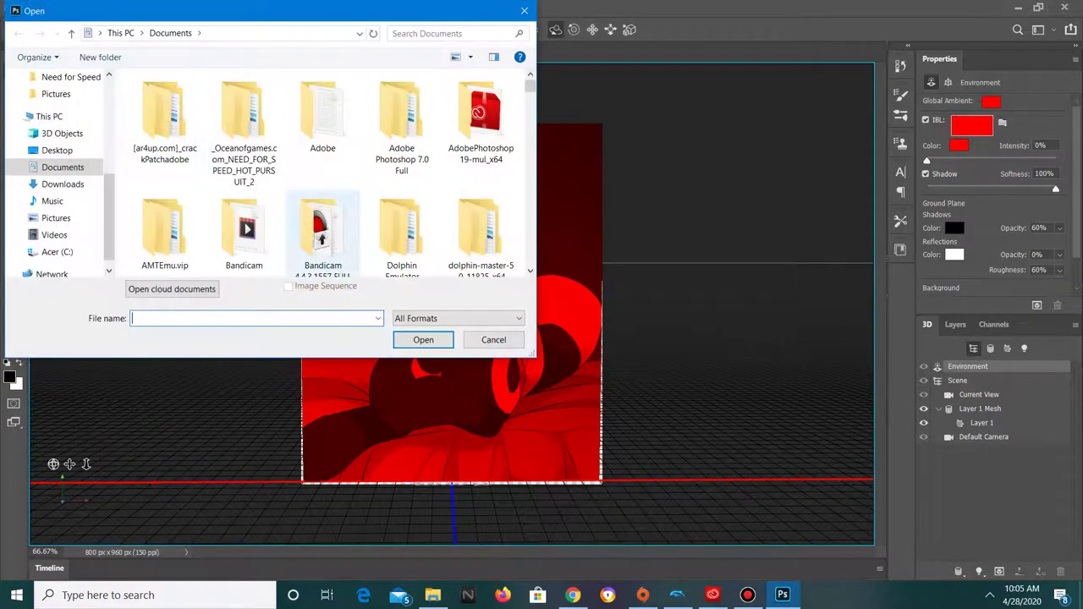
key(Escape)
- Create a new white 7 × 5 inch, 300 ppi document (2100 × 1500 px)
key(alt+f)
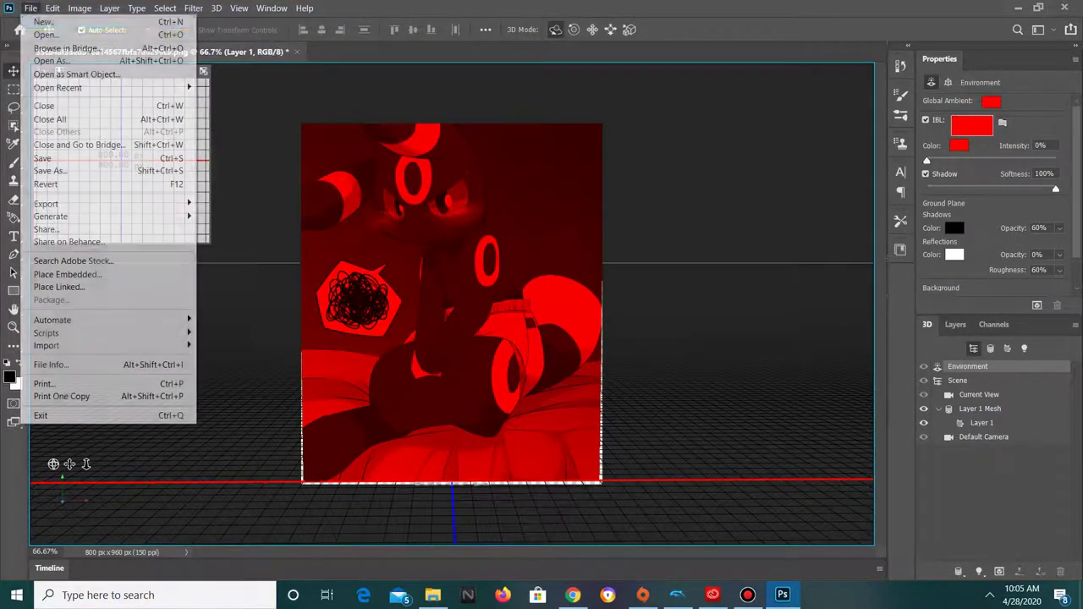
key(Down)
key(Return)
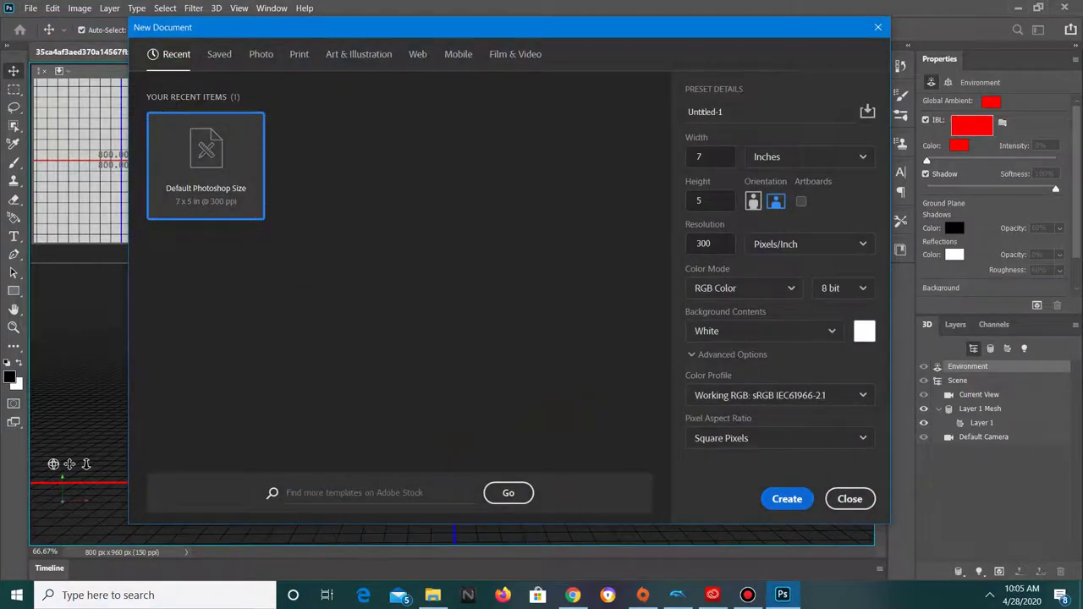
key(Return)
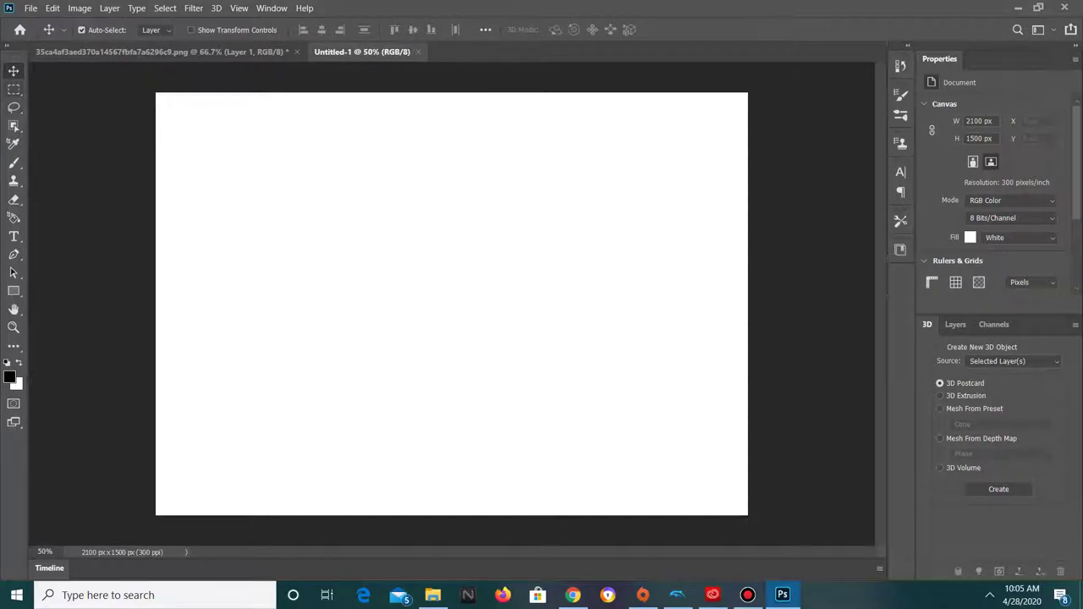
- Draw a black brush scribble on the canvas and set the brush size to 5000 px
click(13, 162)
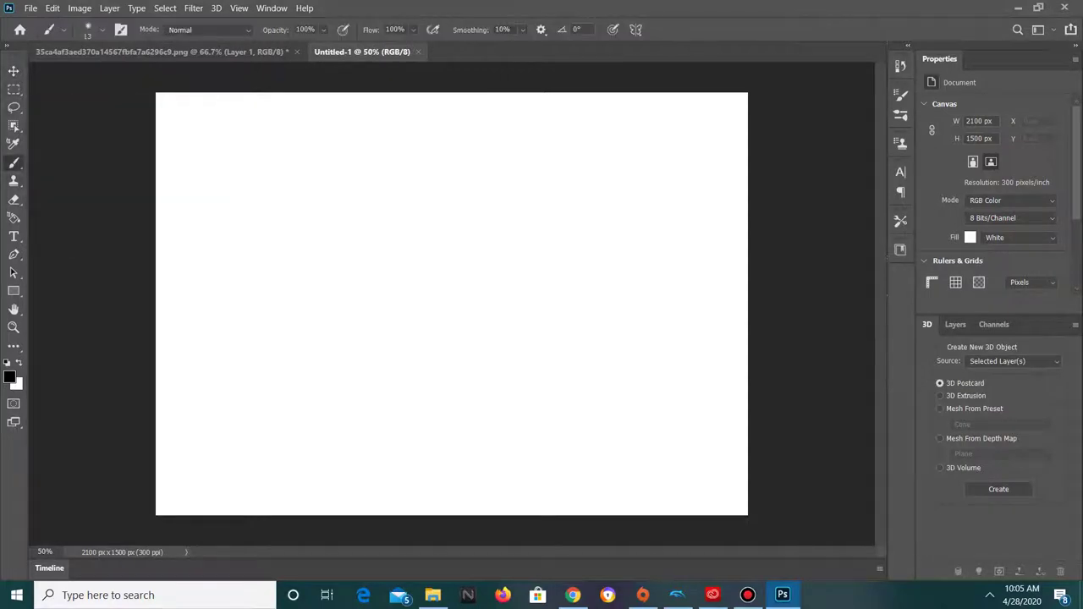
mouse_move(322, 224)
mouse_down()
mouse_move(428, 271)
mouse_move(344, 292)
mouse_move(419, 224)
mouse_move(364, 167)
mouse_move(361, 244)
mouse_move(513, 329)
mouse_move(284, 352)
mouse_move(509, 267)
mouse_move(320, 215)
mouse_move(523, 341)
mouse_move(366, 352)
mouse_move(453, 235)
mouse_up()
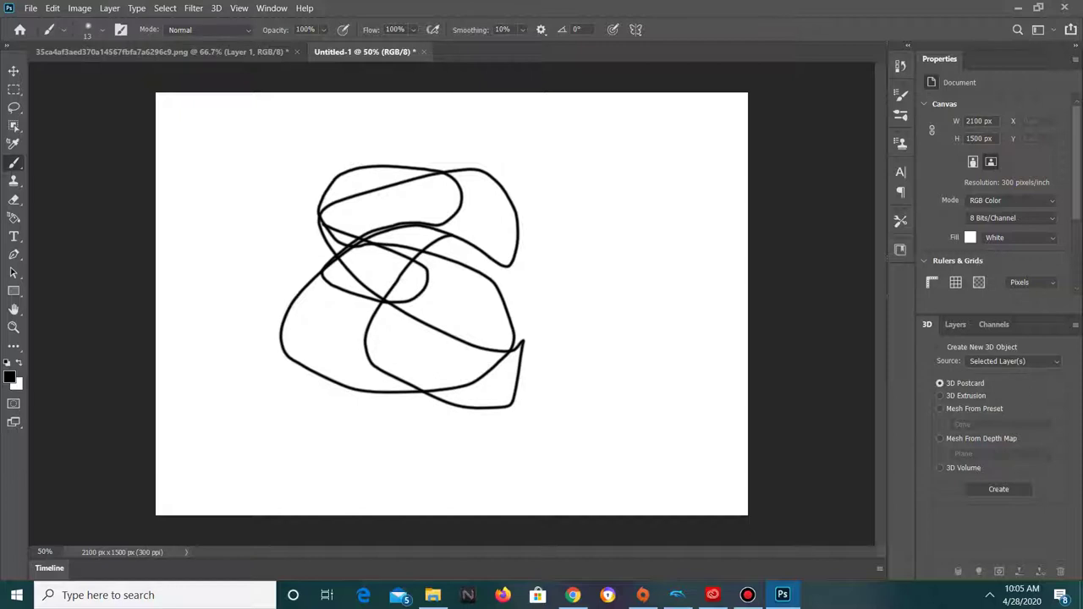
click(64, 29)
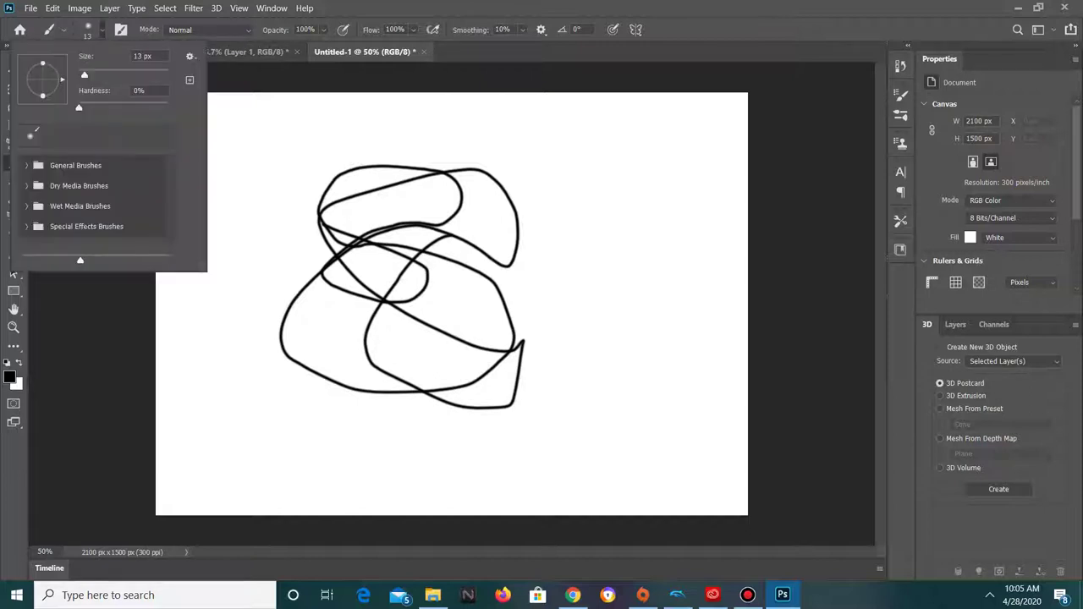
text(5000)
key(Return)
- Paint repeated 5000 px dabs at the canvas centre until it is solid black
click(762, 305)
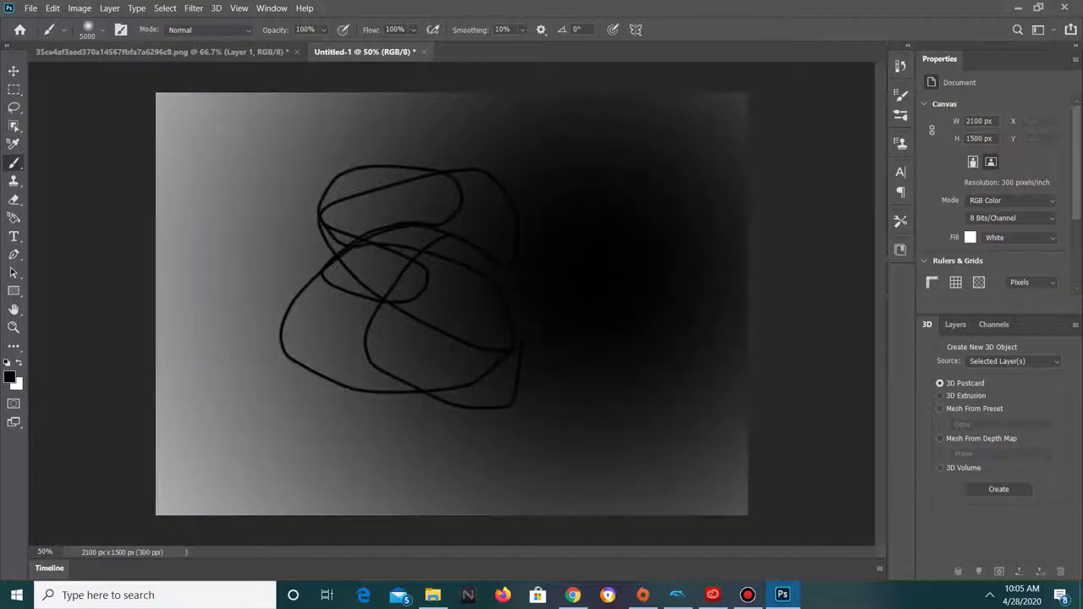
click(762, 305)
click(762, 305)
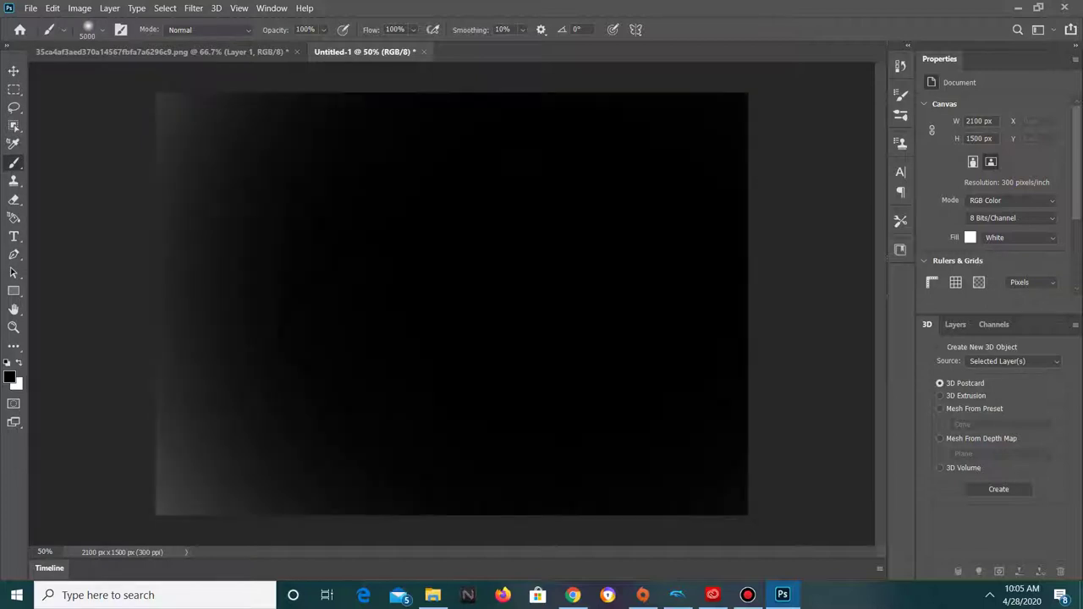
click(762, 304)
click(761, 305)
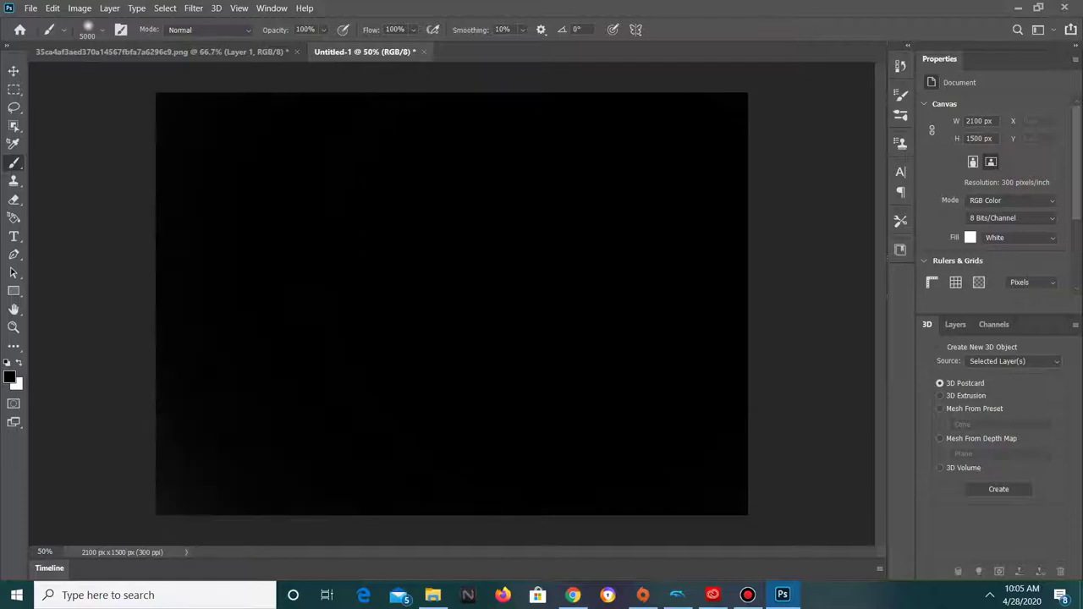
click(762, 305)
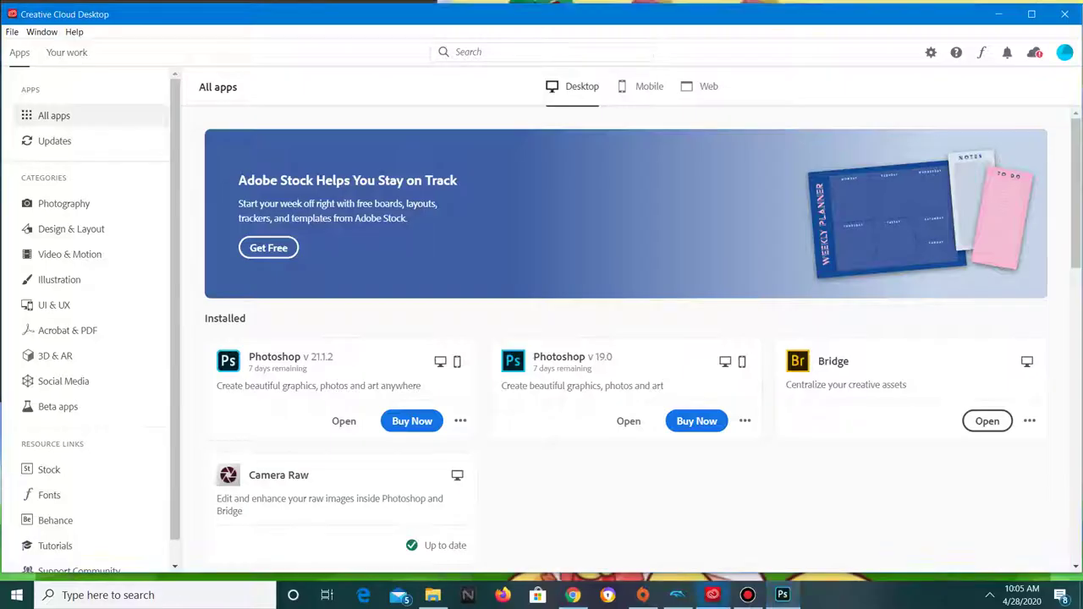
- Reselect the Brush tool and drag its Size slider from 5000 down to 51 px
key(alt+f)
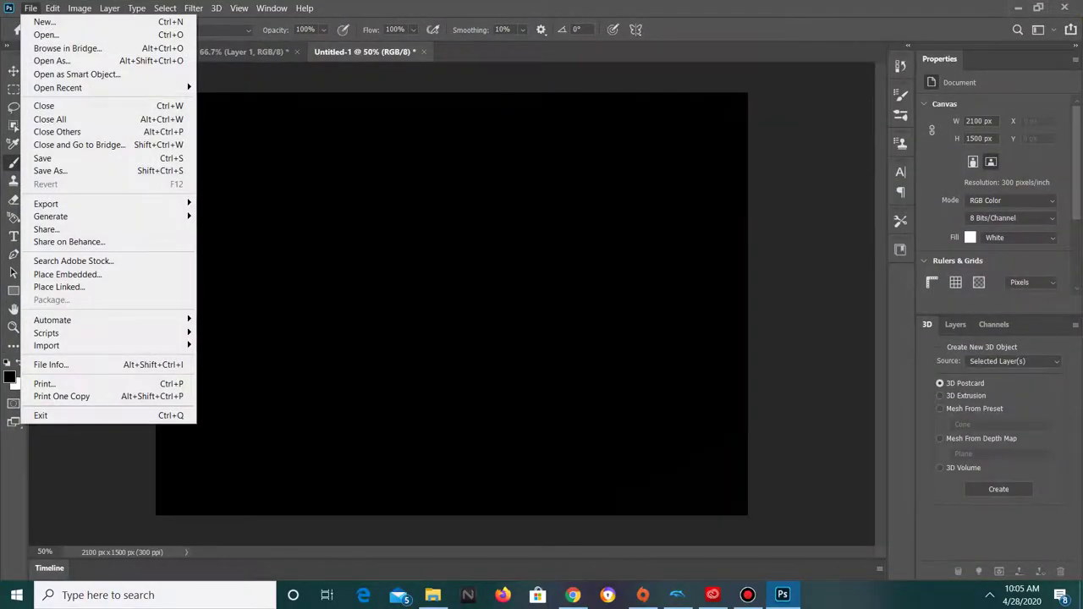
key(Escape)
click(13, 72)
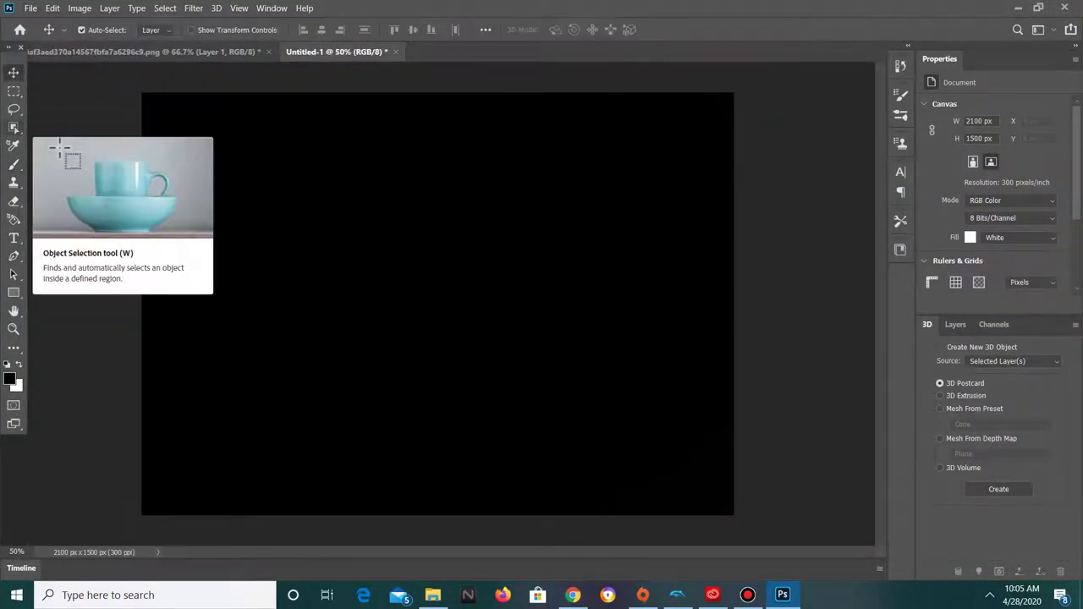
click(13, 165)
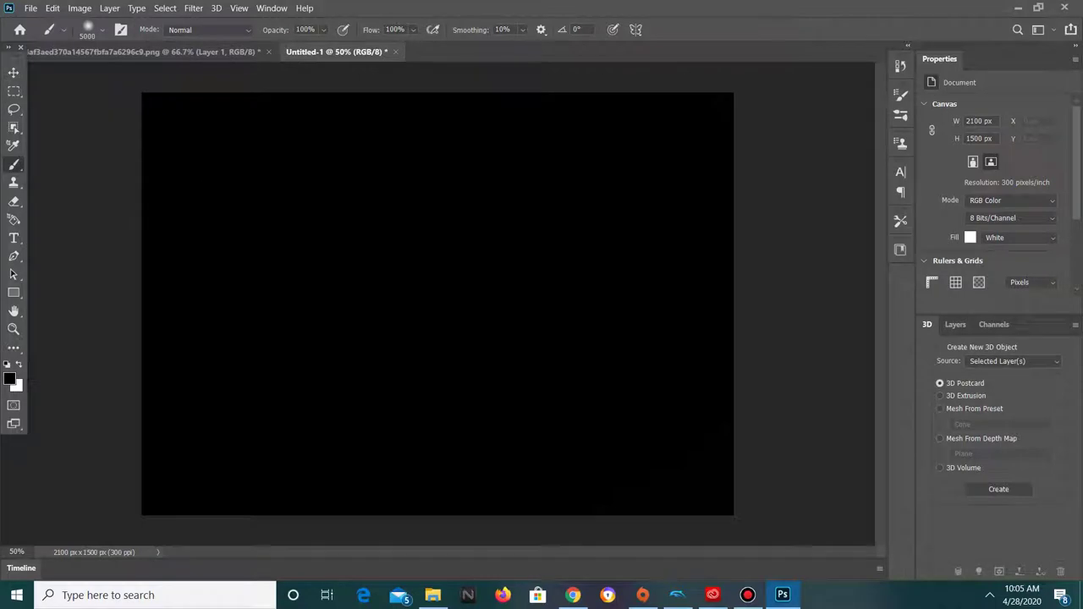
click(101, 30)
drag(135, 74, 102, 75)
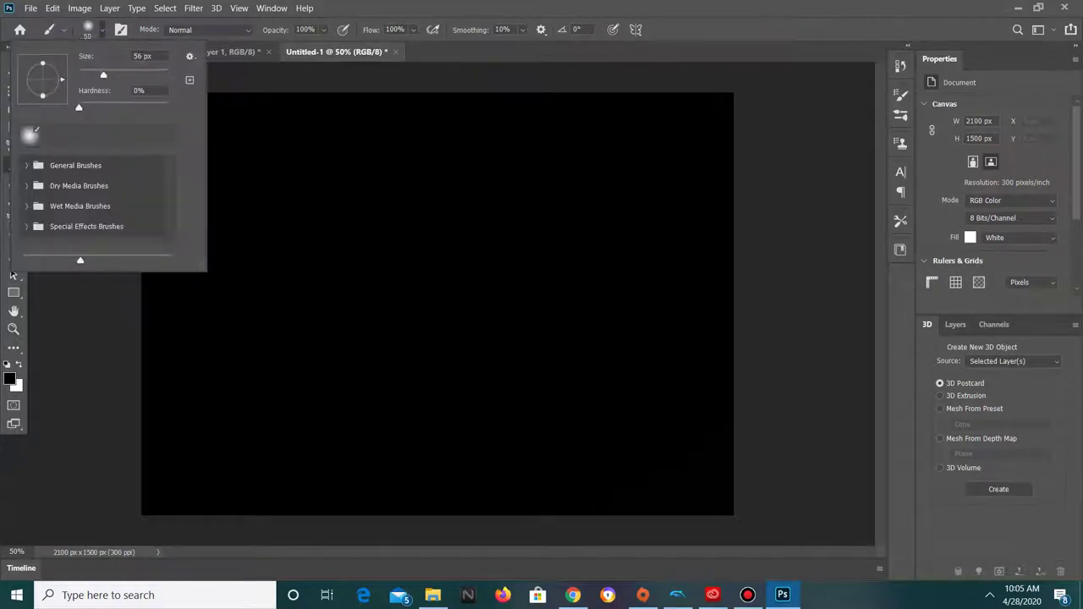
key(Return)
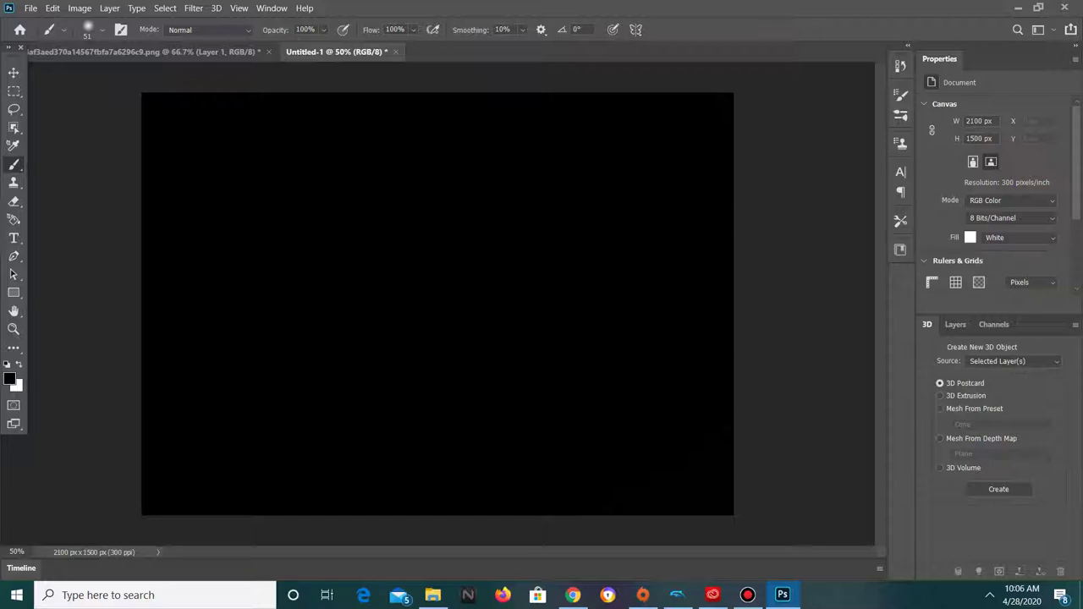
click(121, 29)
click(63, 30)
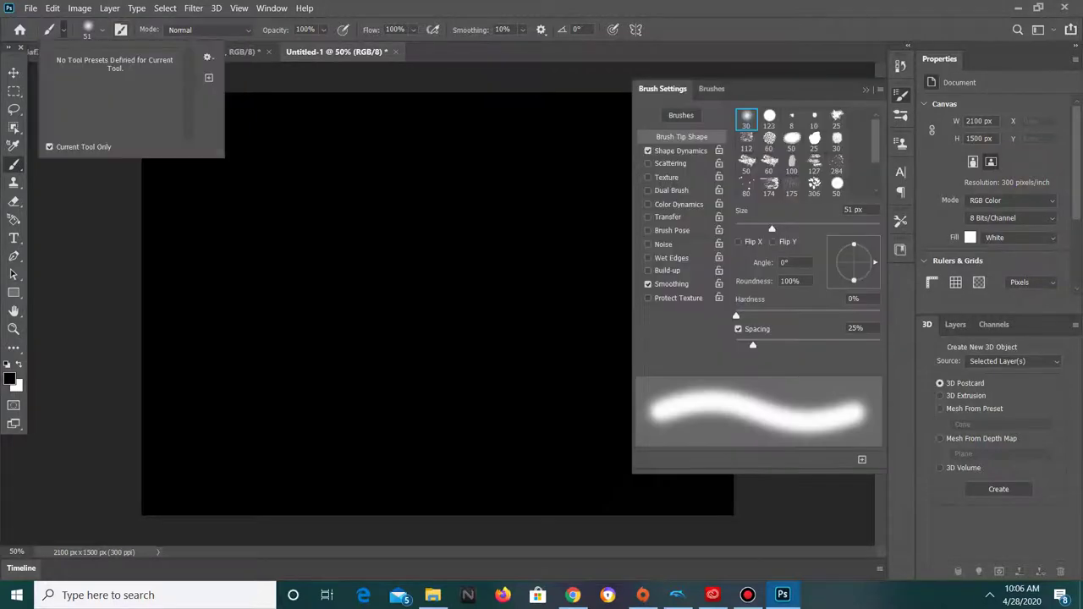
key(Escape)
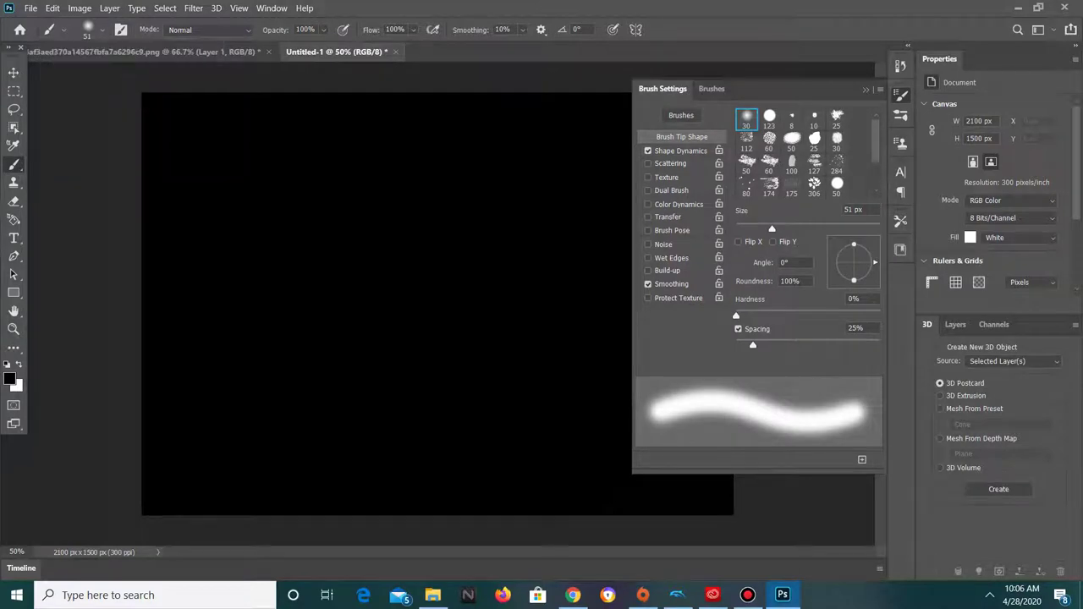
click(769, 117)
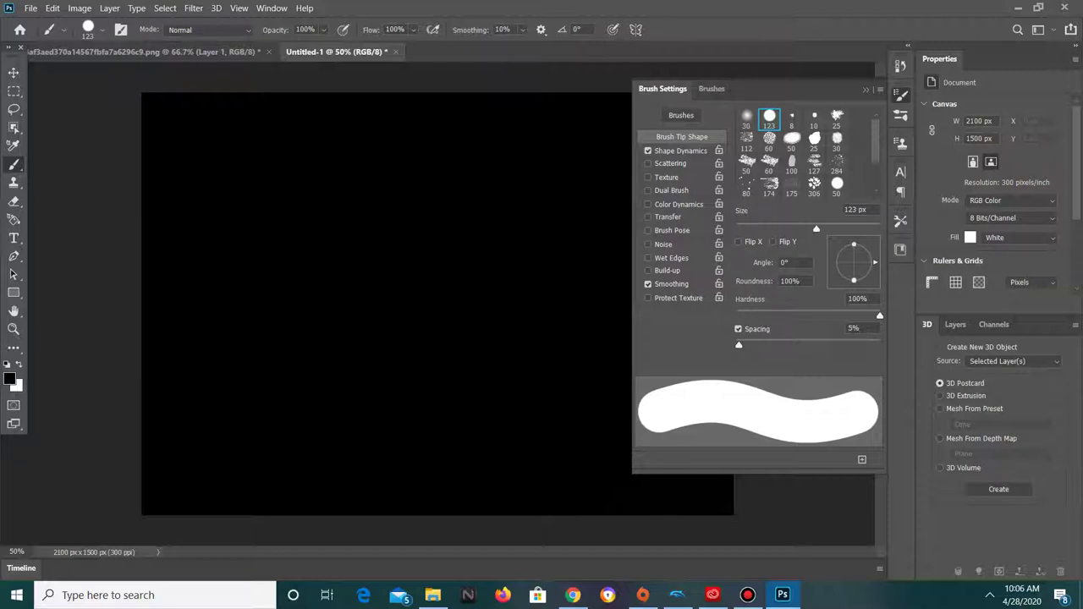
scroll(791, 154, down, 2)
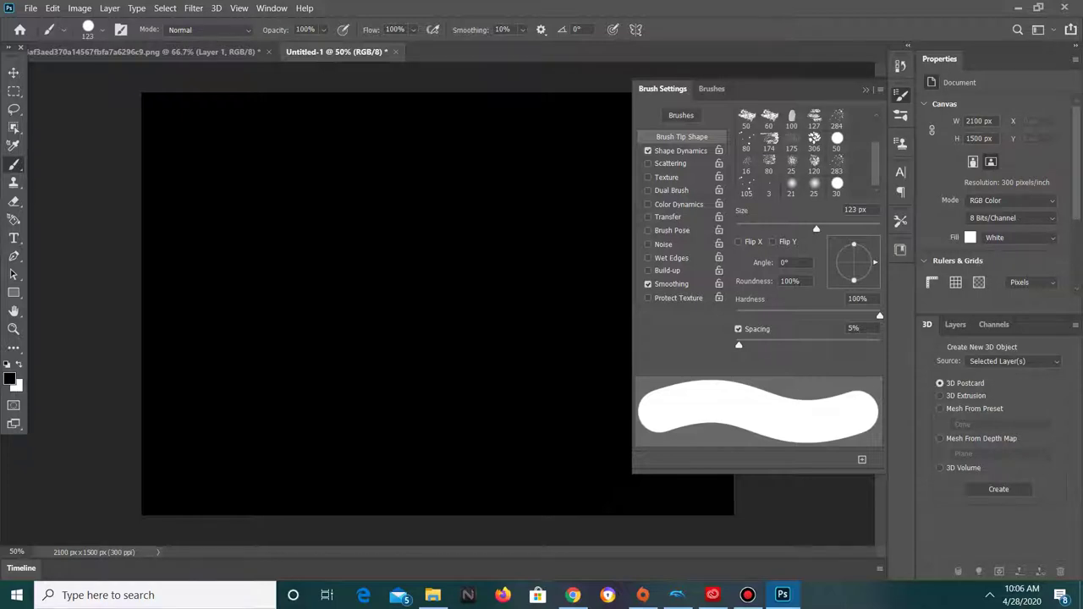
click(901, 95)
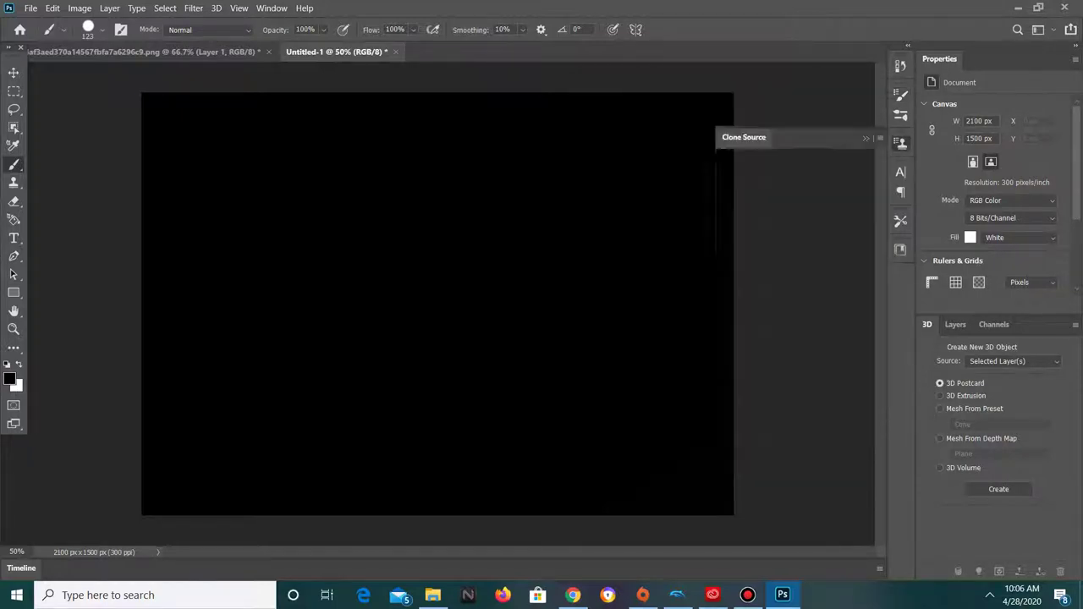
click(901, 116)
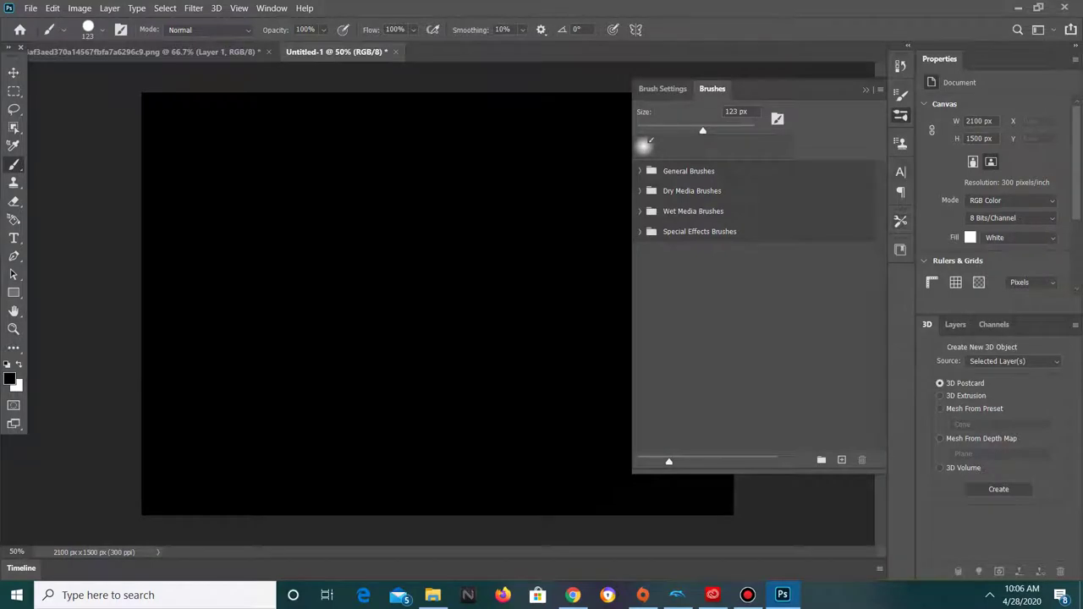
click(901, 193)
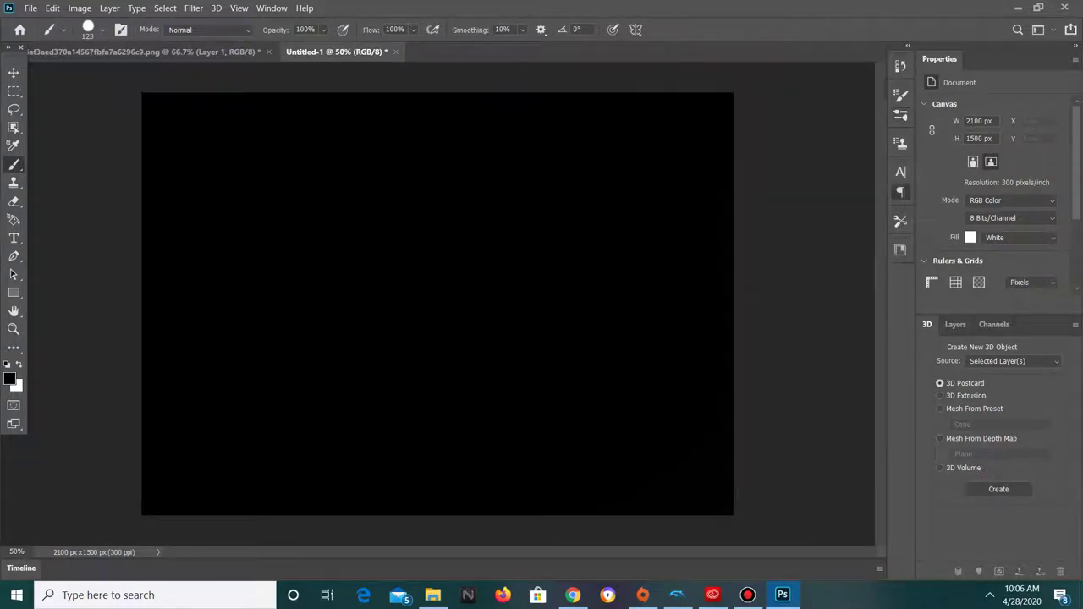
click(901, 221)
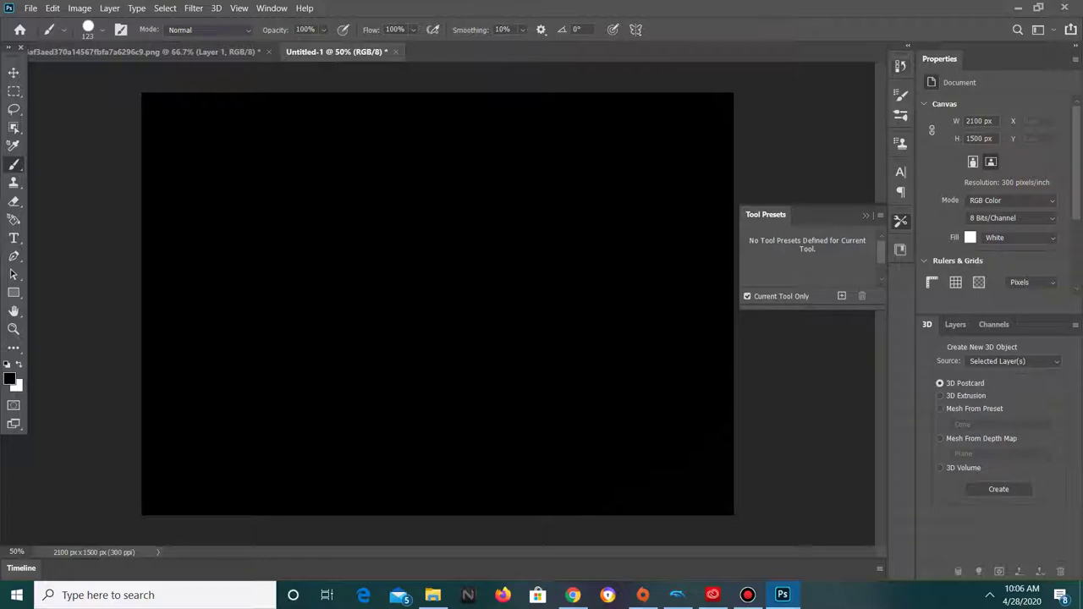
click(901, 221)
click(901, 66)
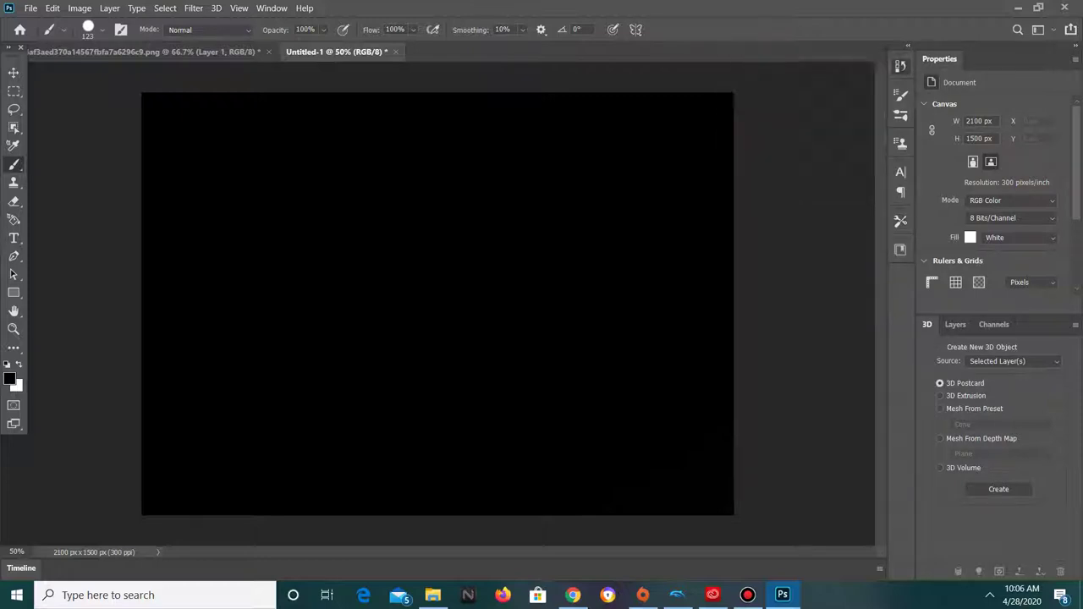
click(901, 66)
key(F5)
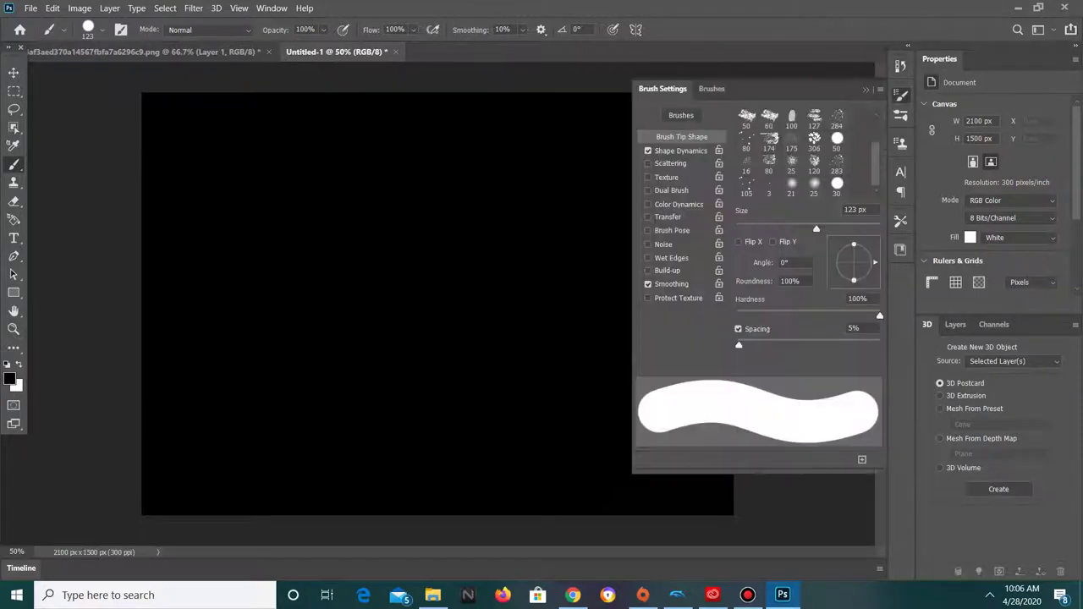
key(F5)
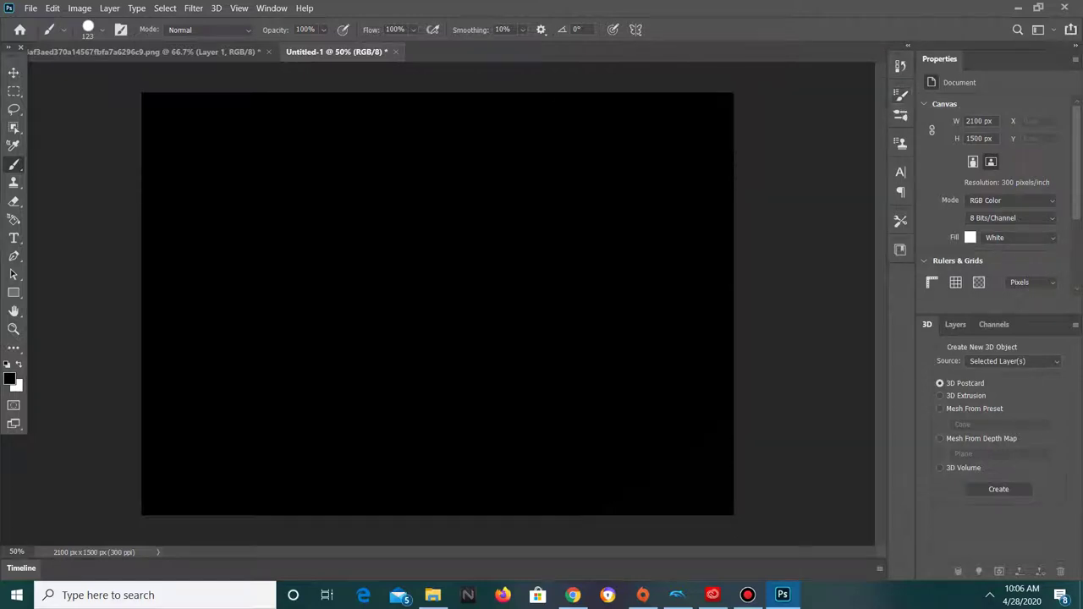
scroll(998, 191, down, 3)
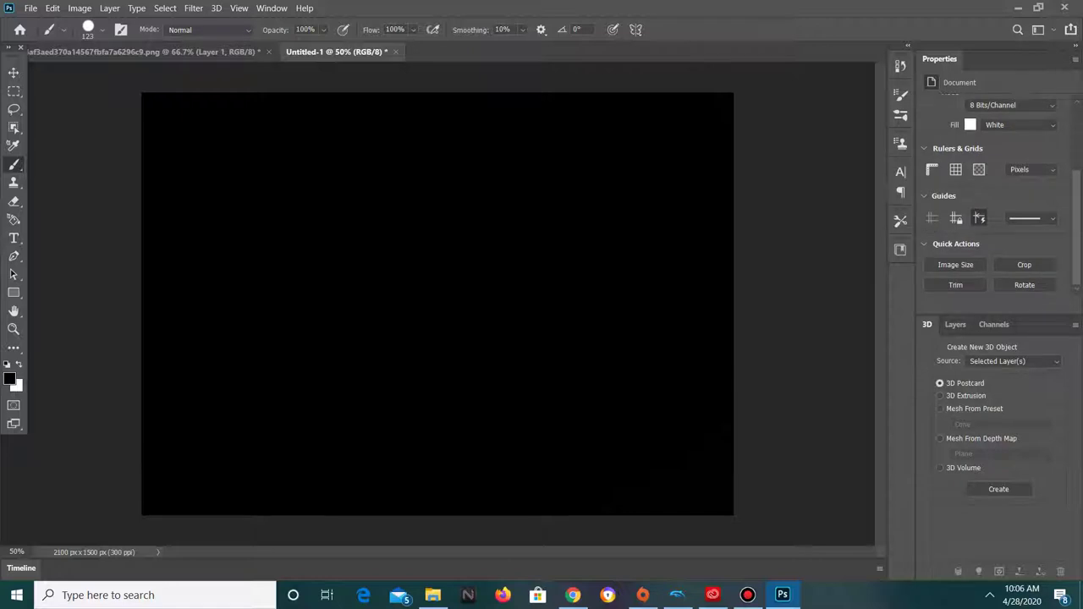
click(994, 324)
click(927, 324)
click(63, 30)
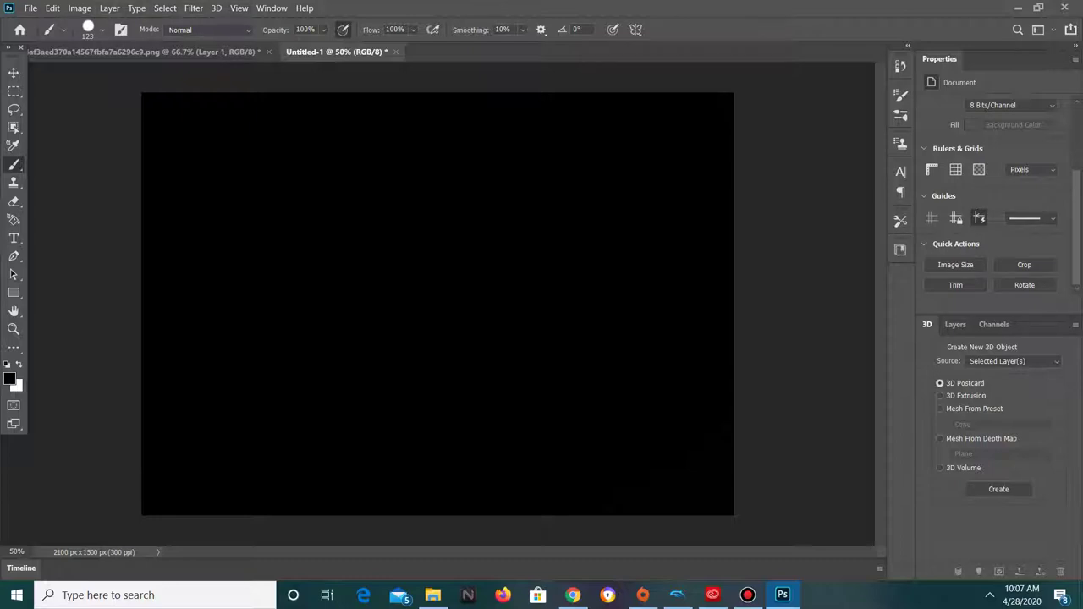
- Create a second blank document, Untitled-2, and brush a smiley: two eyes and a curved smile
click(30, 8)
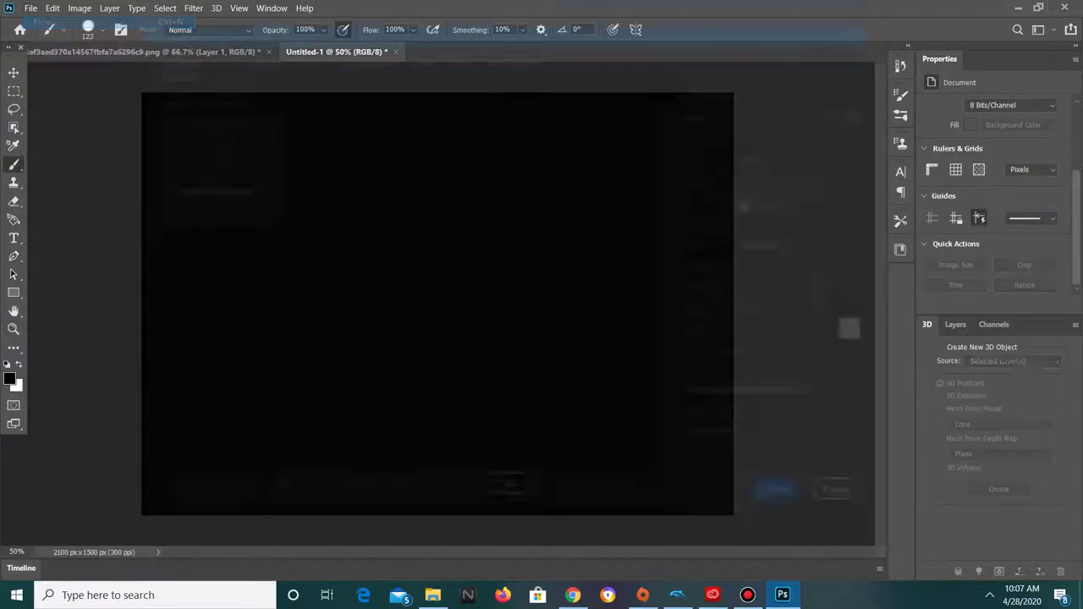
key(Return)
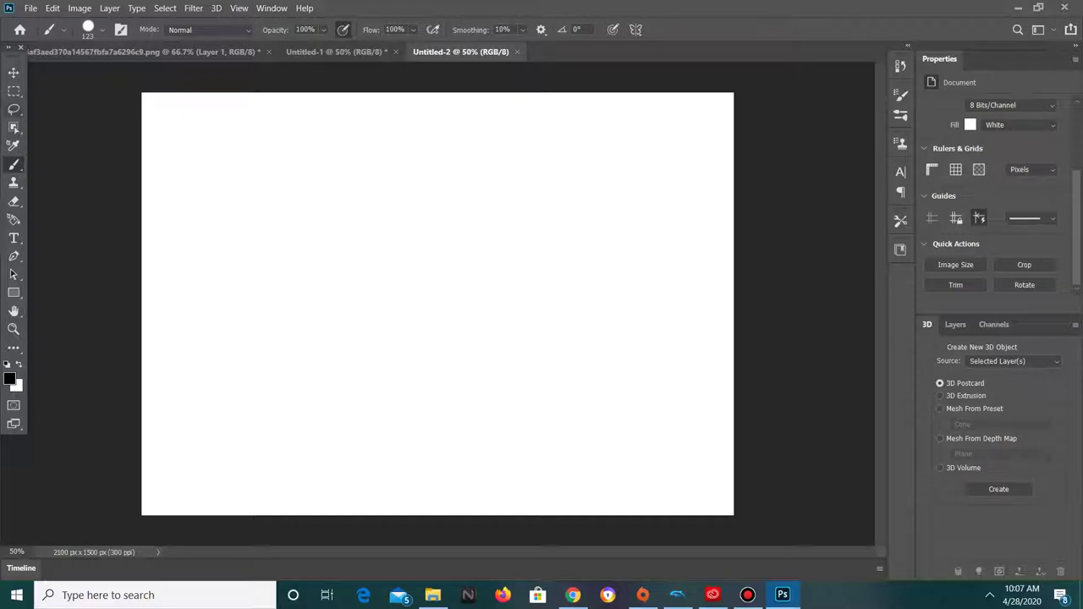
click(193, 170)
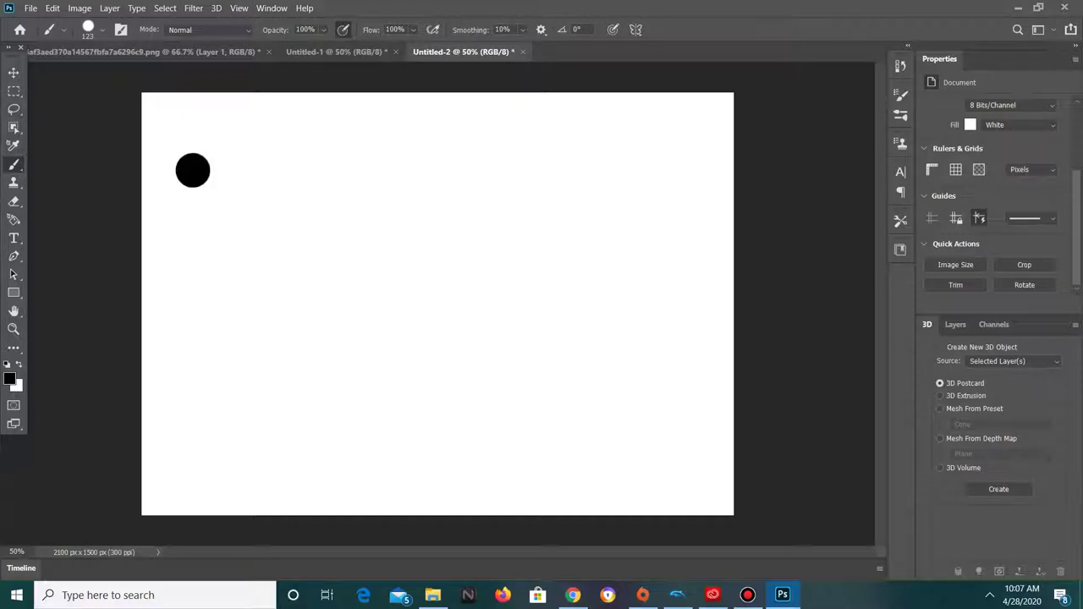
click(261, 168)
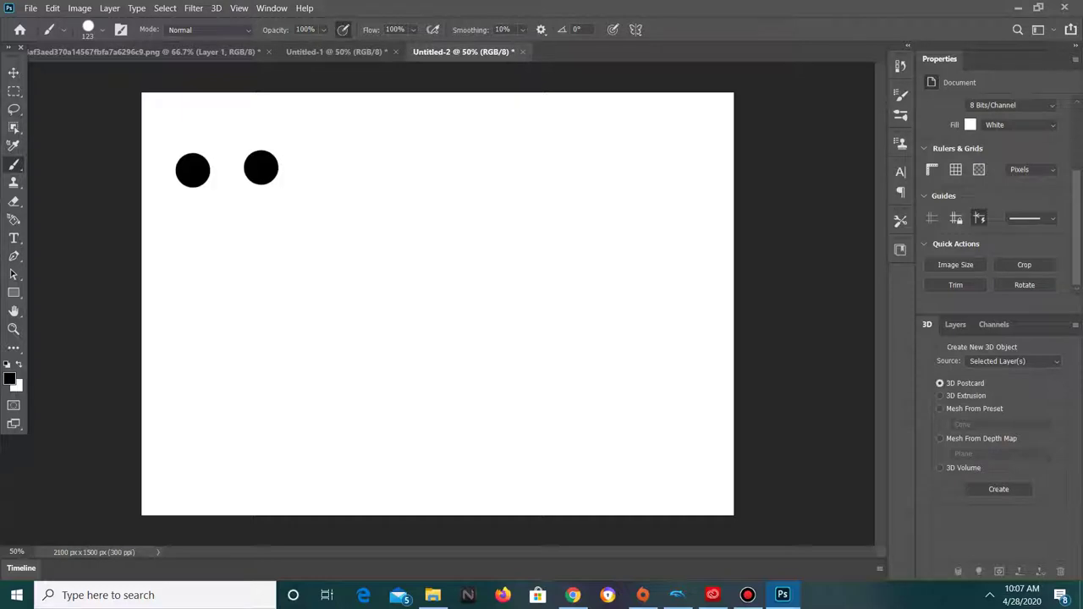
drag(157, 222, 330, 193)
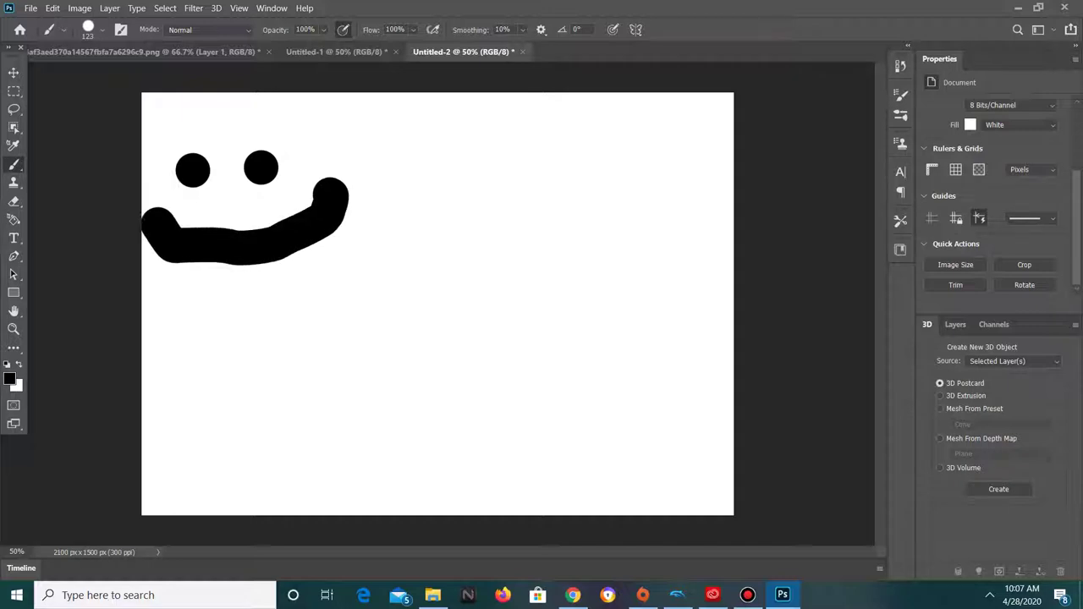
- Check the brush options, switch to the Lasso tool and return to the black Untitled-1 canvas
click(93, 30)
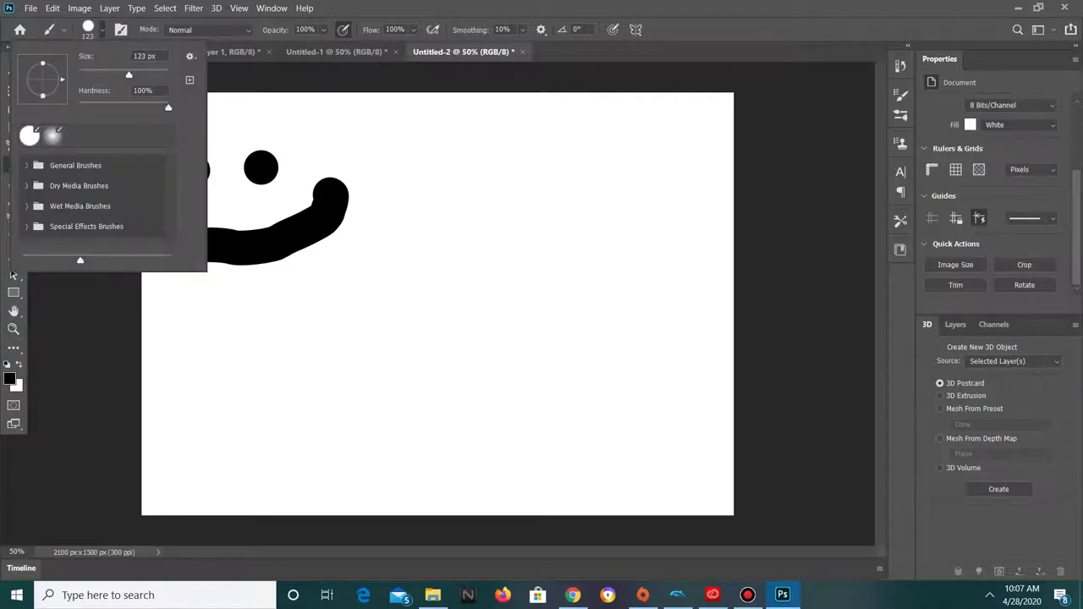
key(Escape)
key(l)
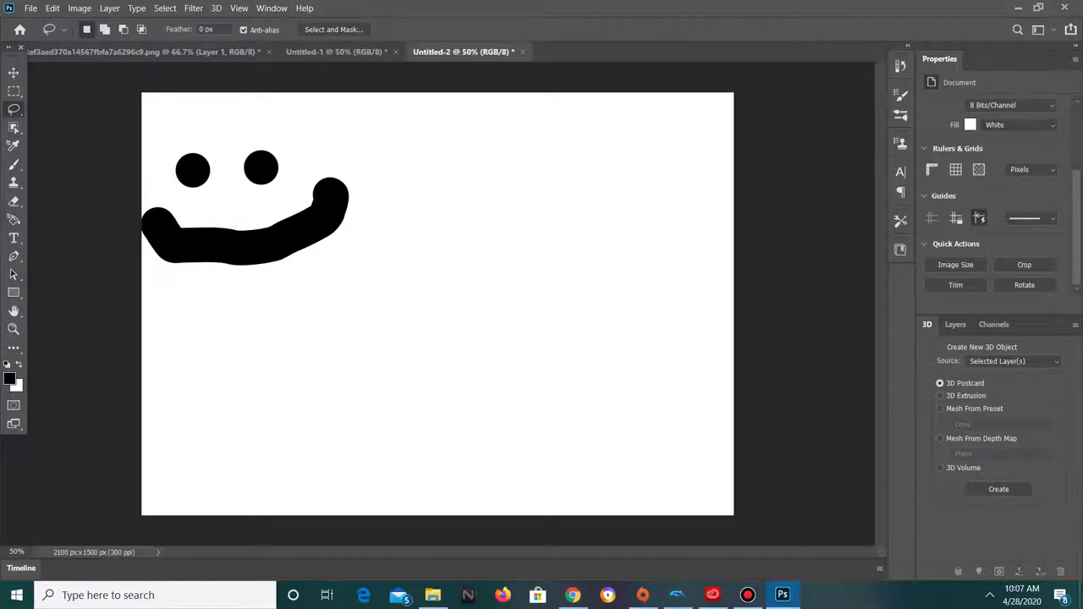
click(337, 51)
click(53, 8)
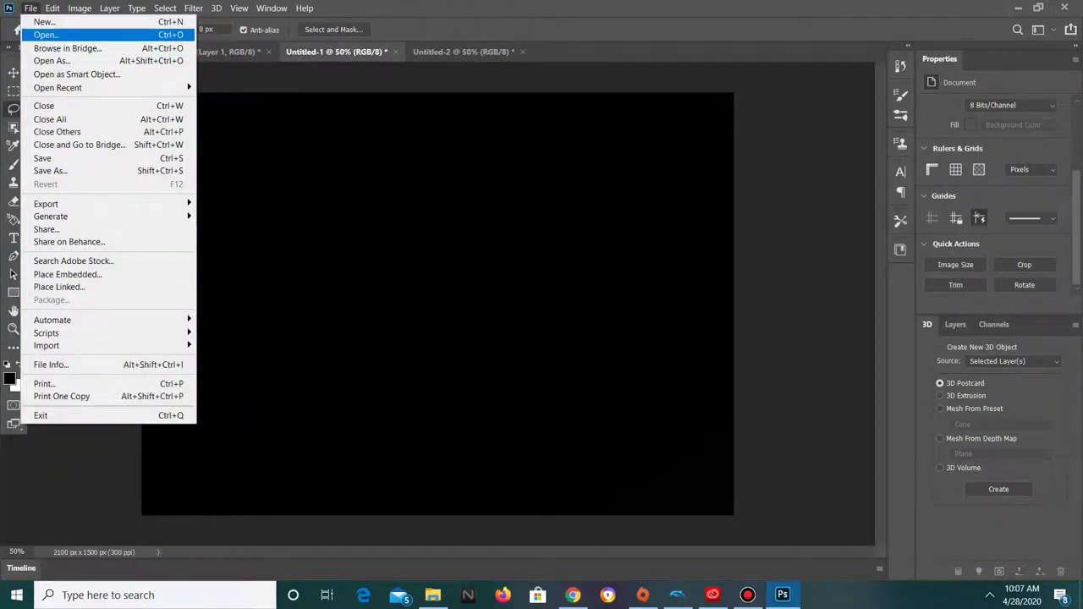
- Open ef9bac6c2252cf95150e3096a3509b3e373405c9_hq.jpg from the Documents folder
click(29, 9)
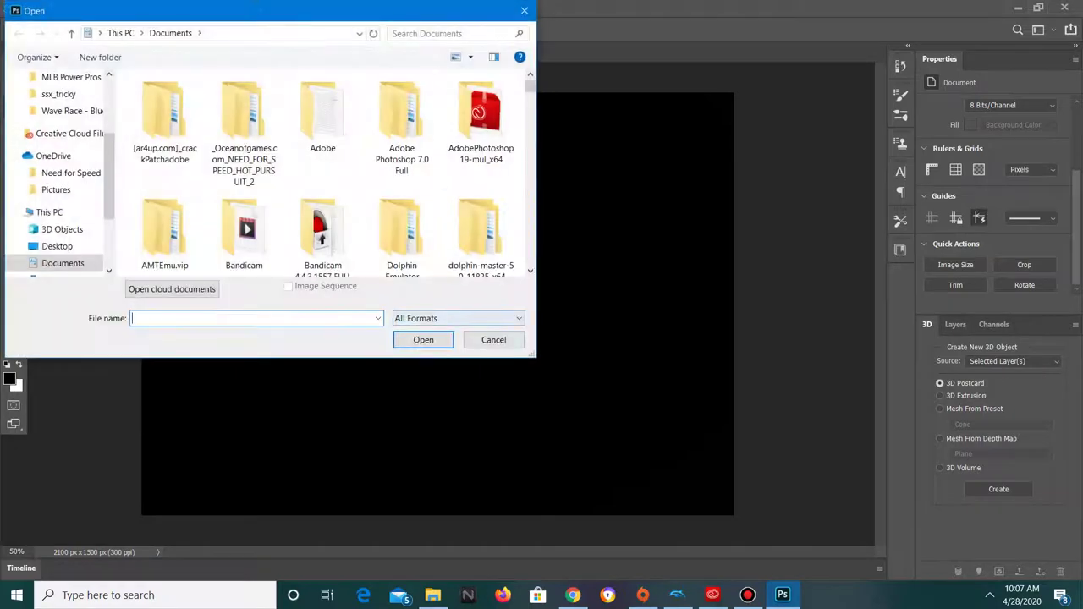
scroll(321, 173, down, 5)
scroll(322, 173, down, 5)
scroll(322, 174, down, 5)
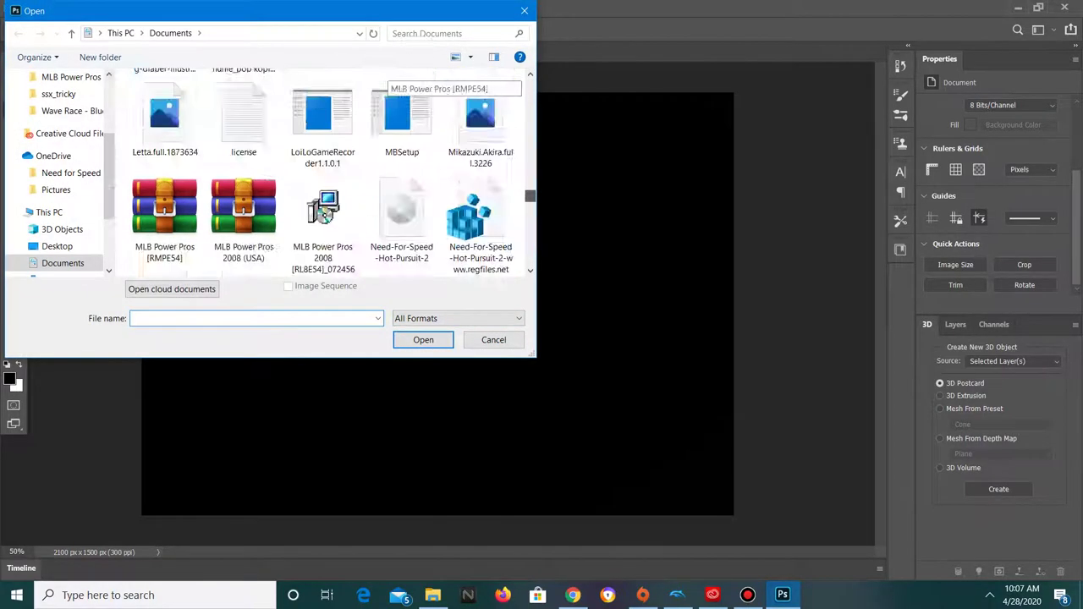
scroll(321, 173, down, 5)
scroll(322, 174, down, 5)
scroll(322, 174, down, 3)
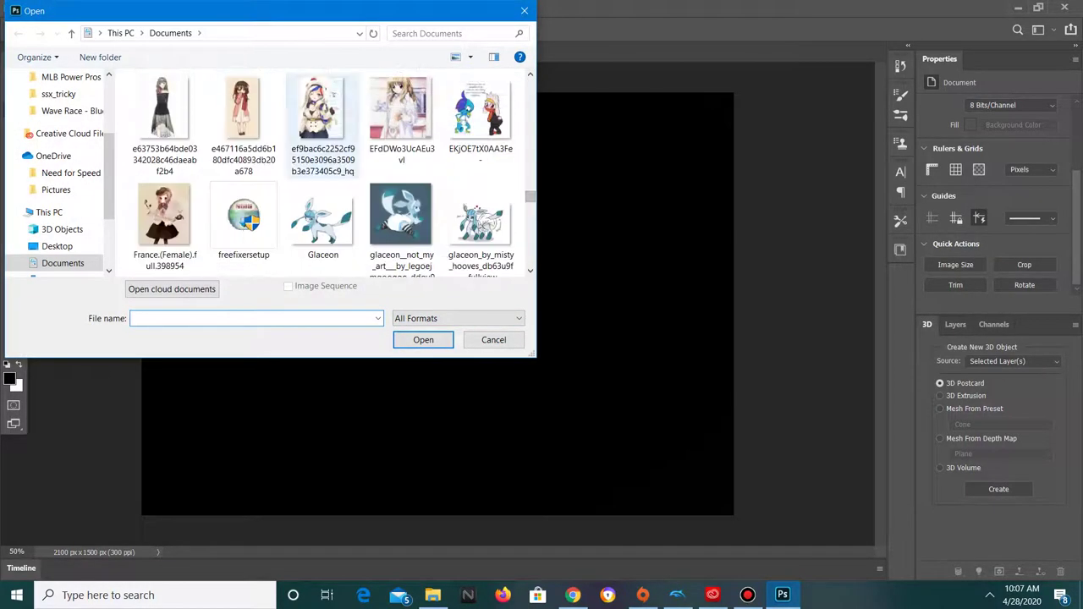
double_click(322, 110)
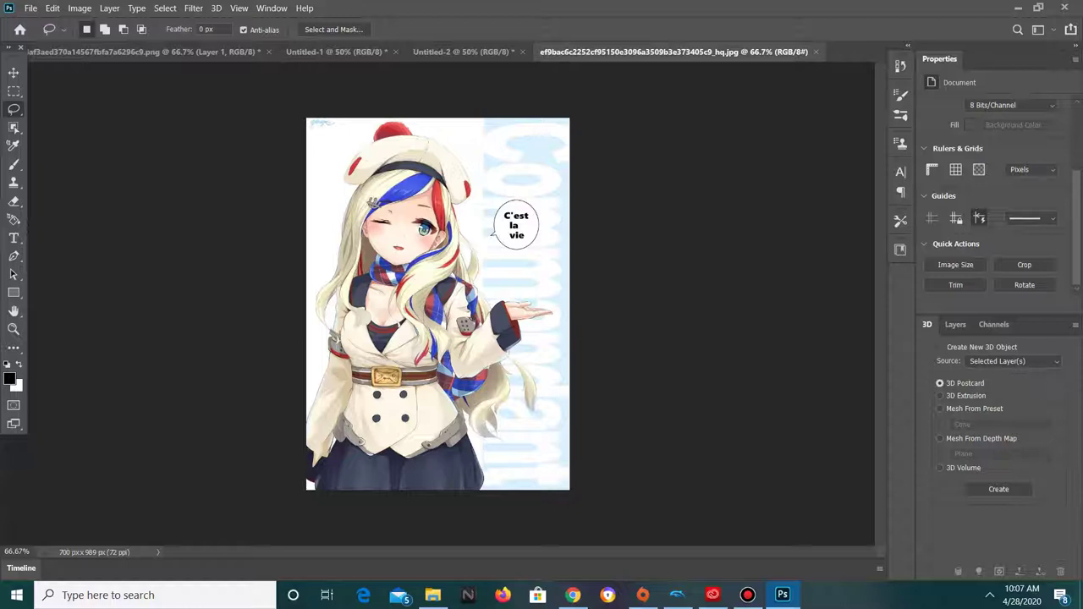
- Draw trial Lasso selections around the speech bubble and eye, then deselect
mouse_move(501, 207)
mouse_down()
mouse_move(533, 222)
mouse_move(518, 246)
mouse_up()
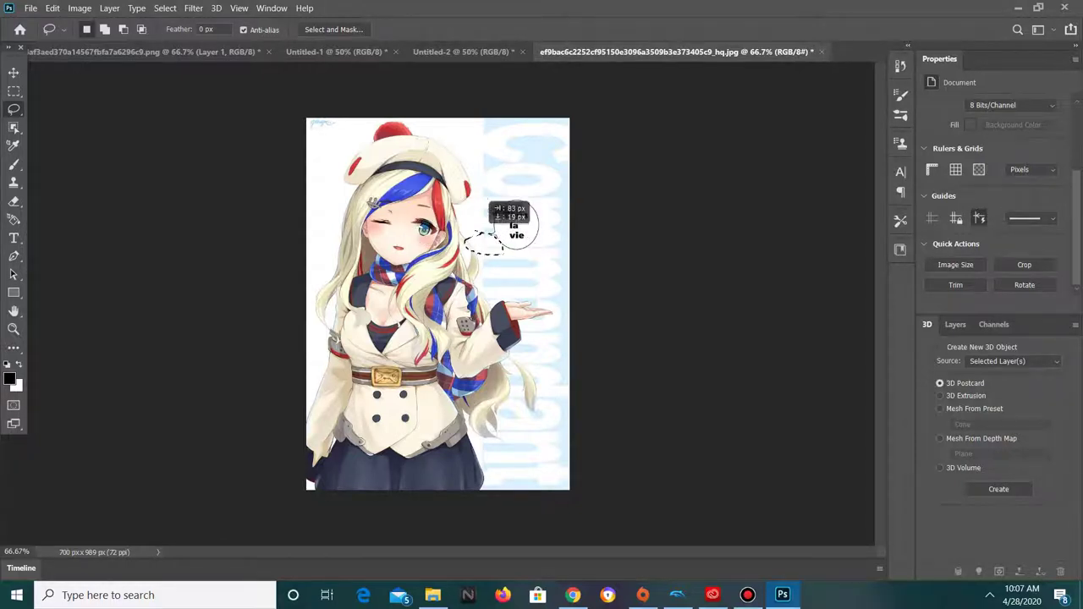
mouse_move(372, 213)
mouse_down()
mouse_move(378, 206)
mouse_move(382, 222)
mouse_move(434, 201)
mouse_up()
right_click(394, 233)
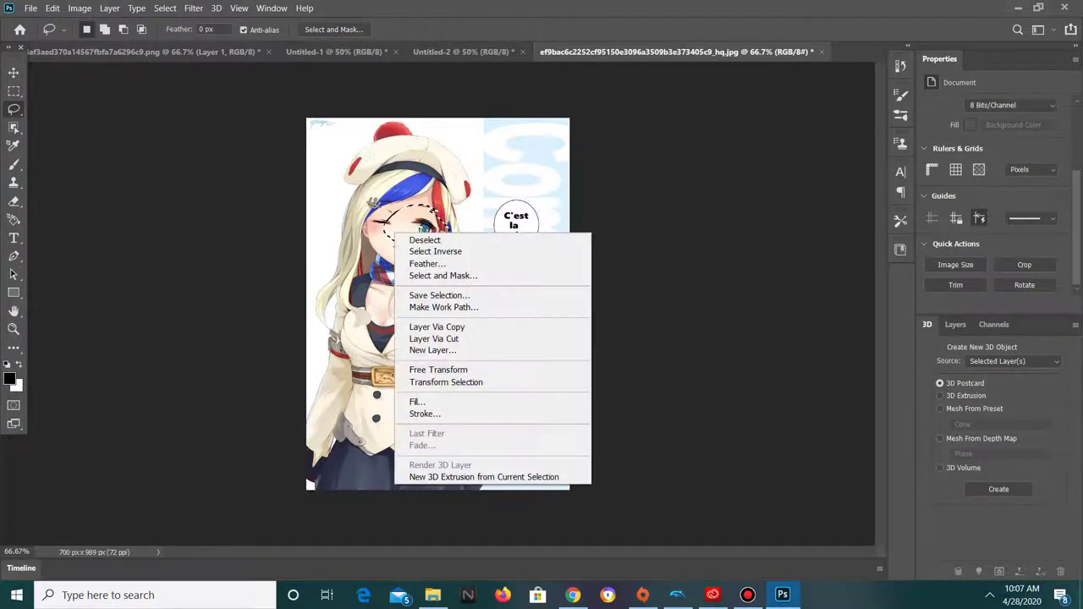
key(Escape)
drag(415, 224, 495, 249)
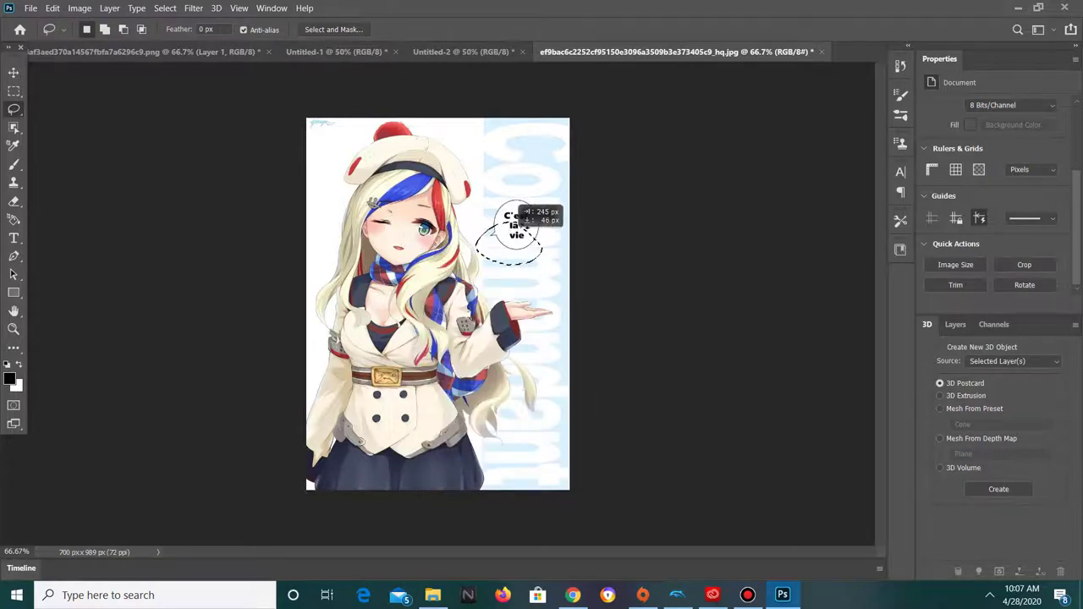
right_click(494, 229)
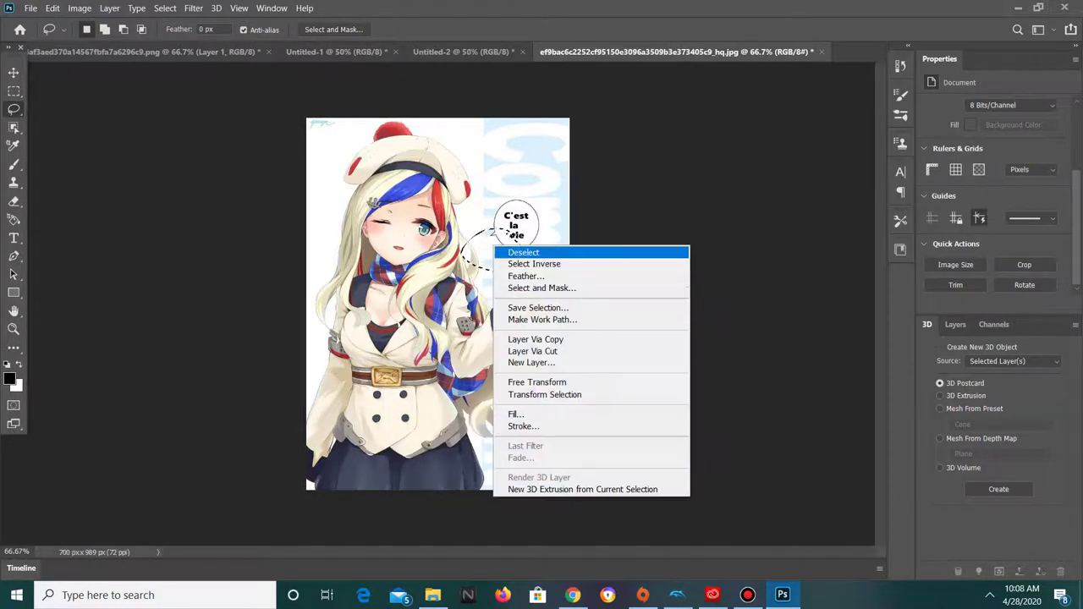
click(517, 252)
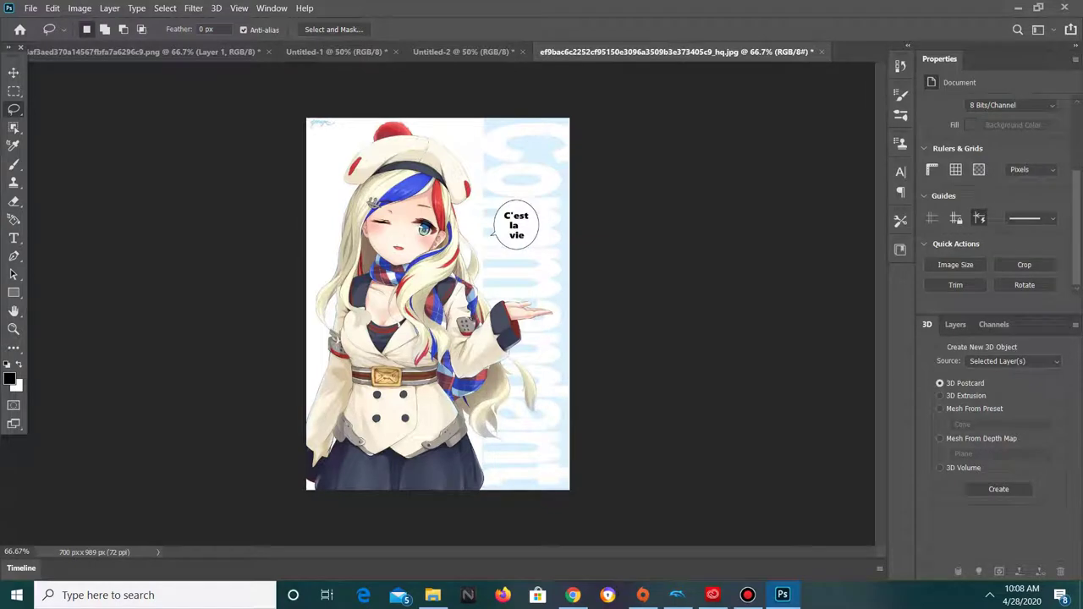
- Lasso the winking eye, then switch to the Polygonal Lasso Tool and clear the selection
mouse_move(394, 225)
mouse_down()
mouse_move(364, 227)
mouse_move(488, 201)
mouse_up()
right_click(14, 109)
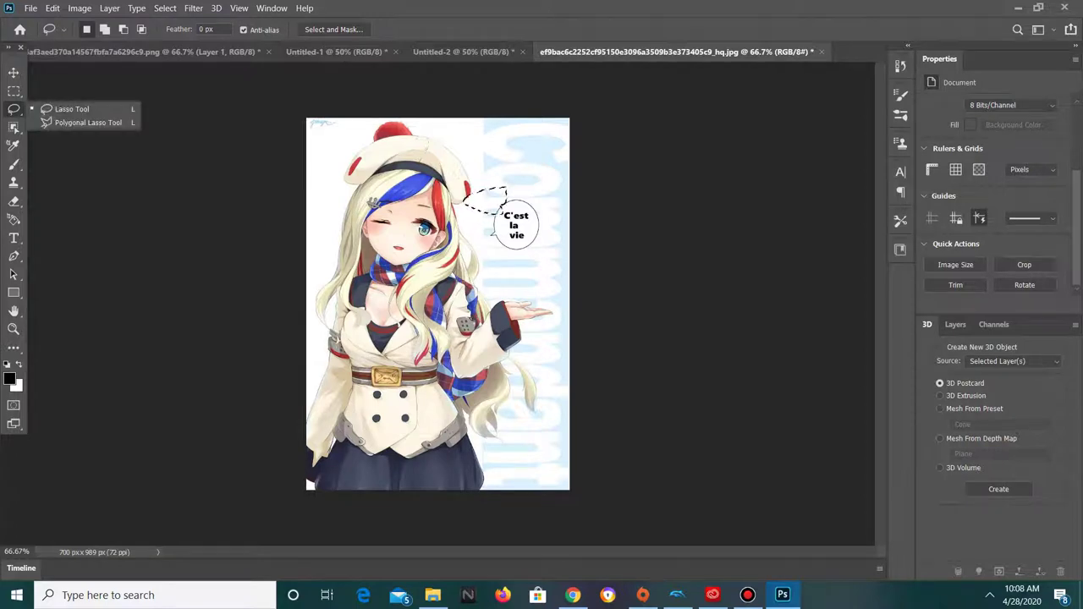
click(88, 123)
key(ctrl+d)
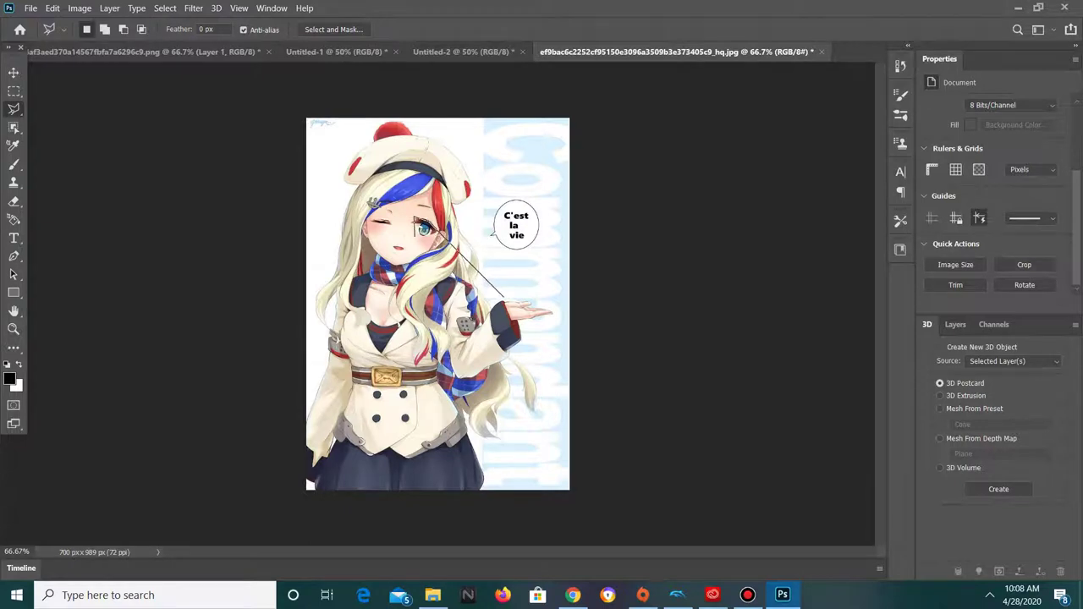
click(423, 228)
click(677, 230)
click(597, 364)
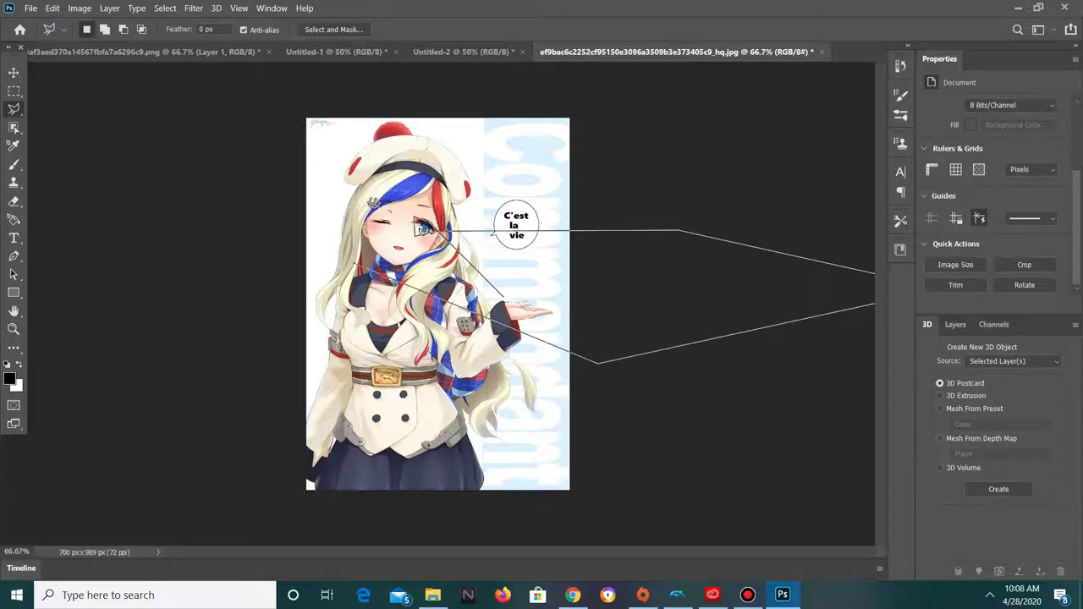
click(315, 165)
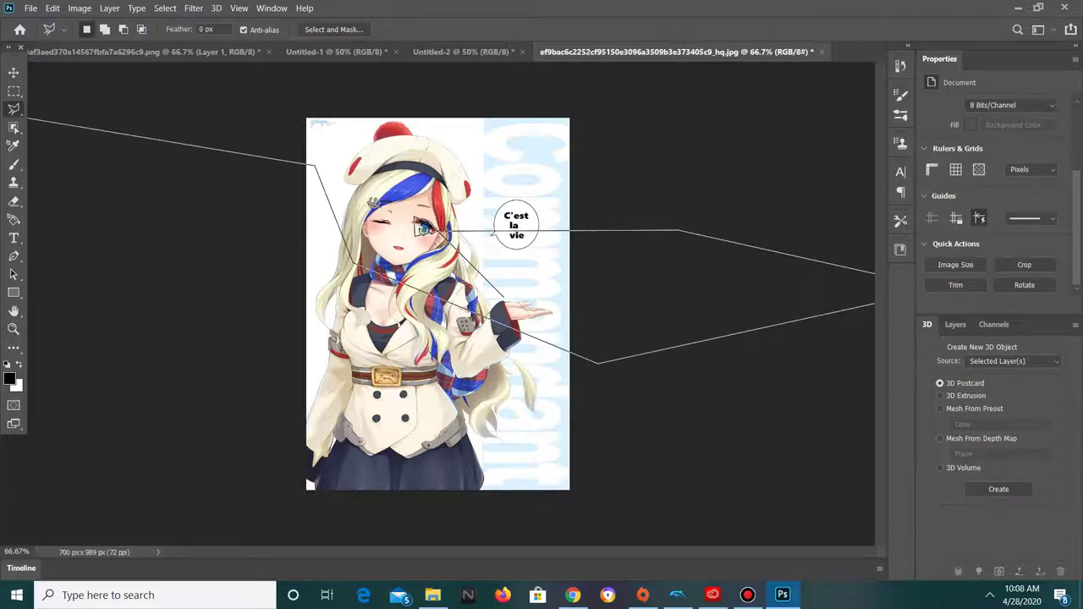
double_click(499, 205)
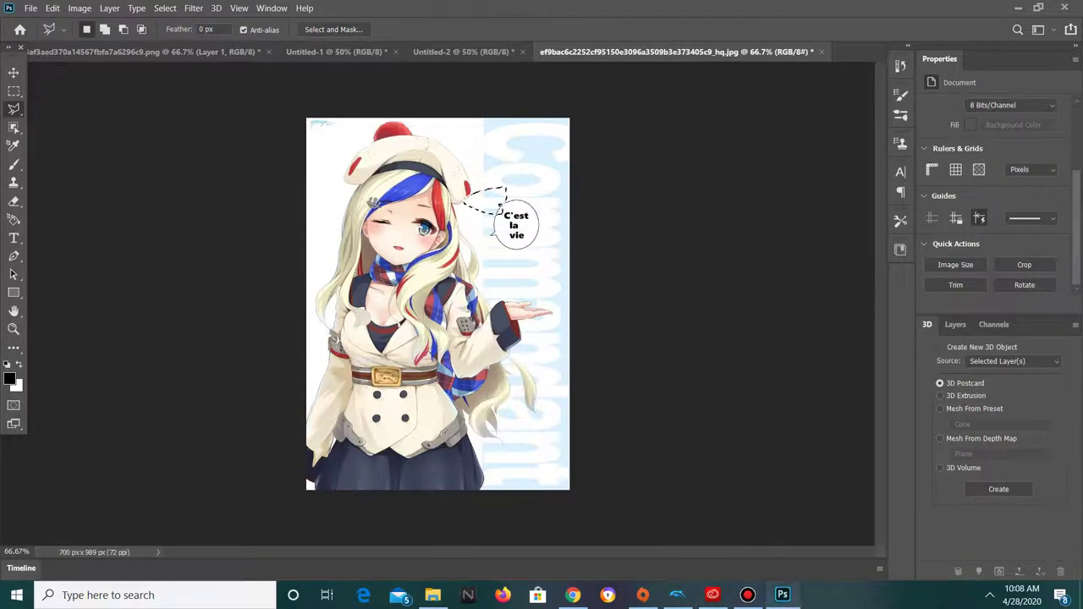
mouse_move(500, 206)
mouse_down()
mouse_move(397, 212)
mouse_move(423, 222)
mouse_up()
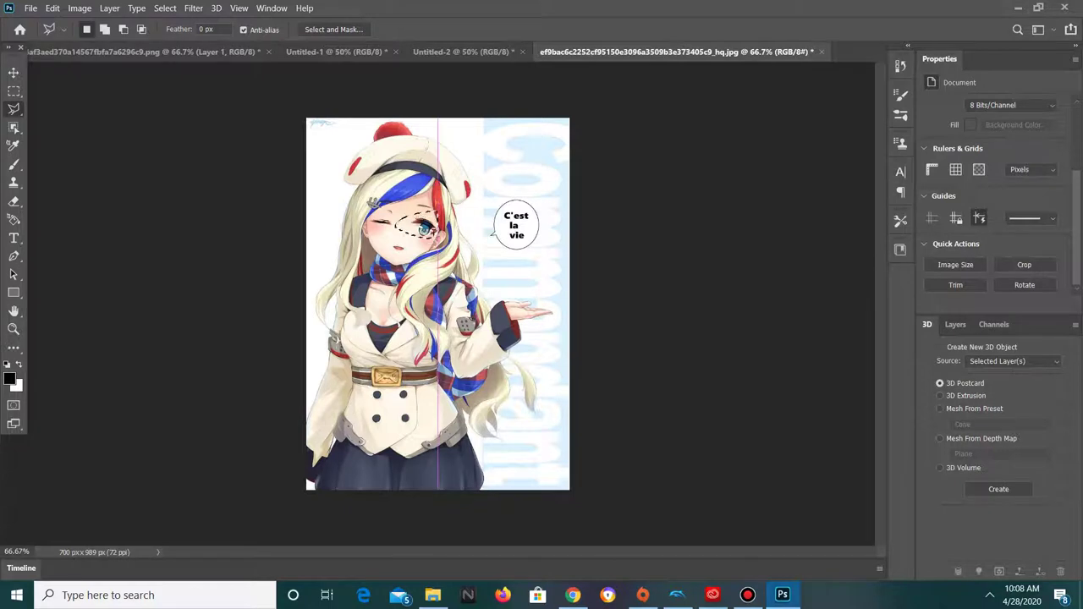
key(ctrl+d)
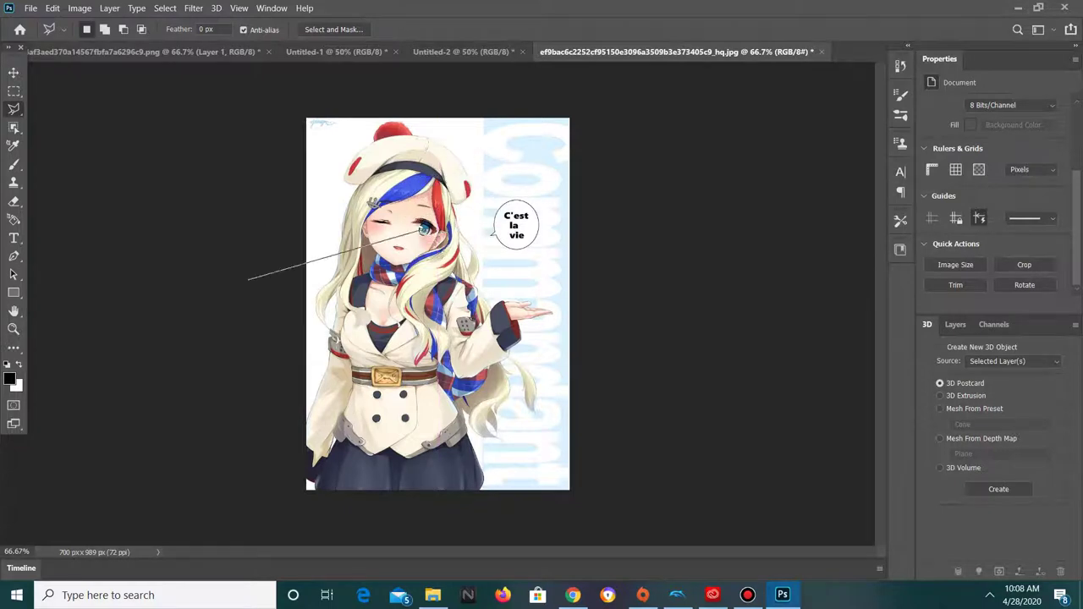
click(455, 203)
click(409, 187)
click(366, 201)
click(352, 229)
click(394, 238)
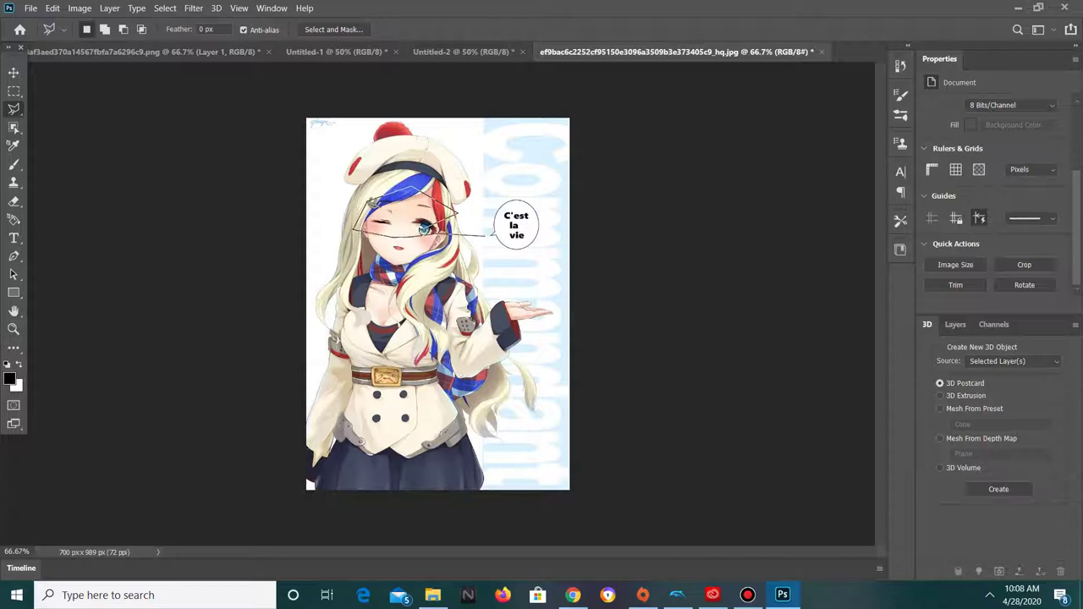
click(446, 235)
click(455, 205)
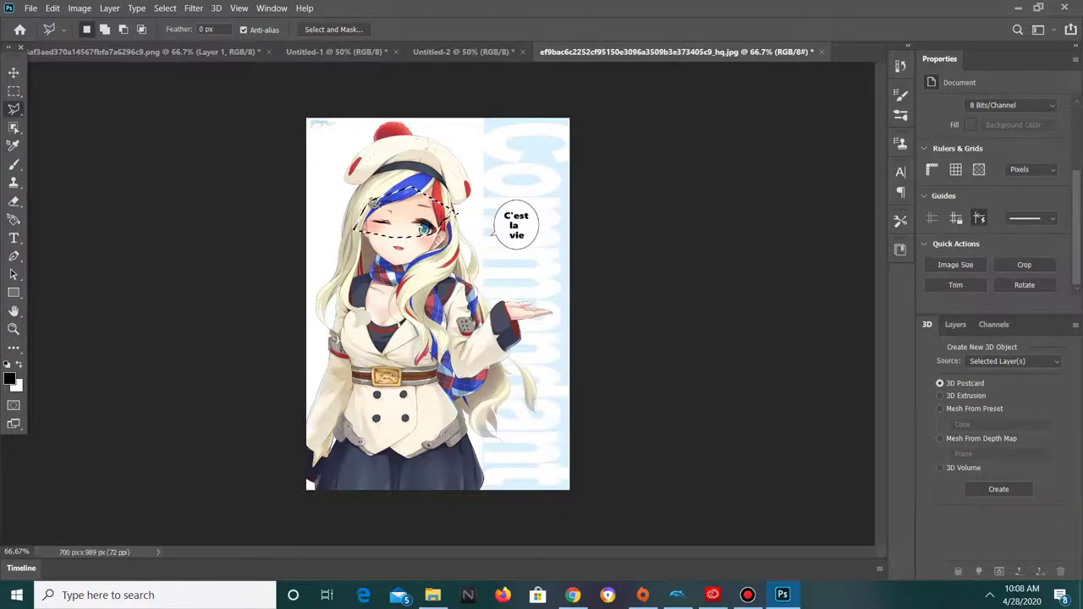
right_click(435, 224)
key(Escape)
drag(373, 225, 518, 235)
key(ctrl+d)
right_click(576, 279)
key(Escape)
- Unlock the Background as Layer 0 and shift the anime image with the Move tool
key(v)
drag(364, 199, 396, 179)
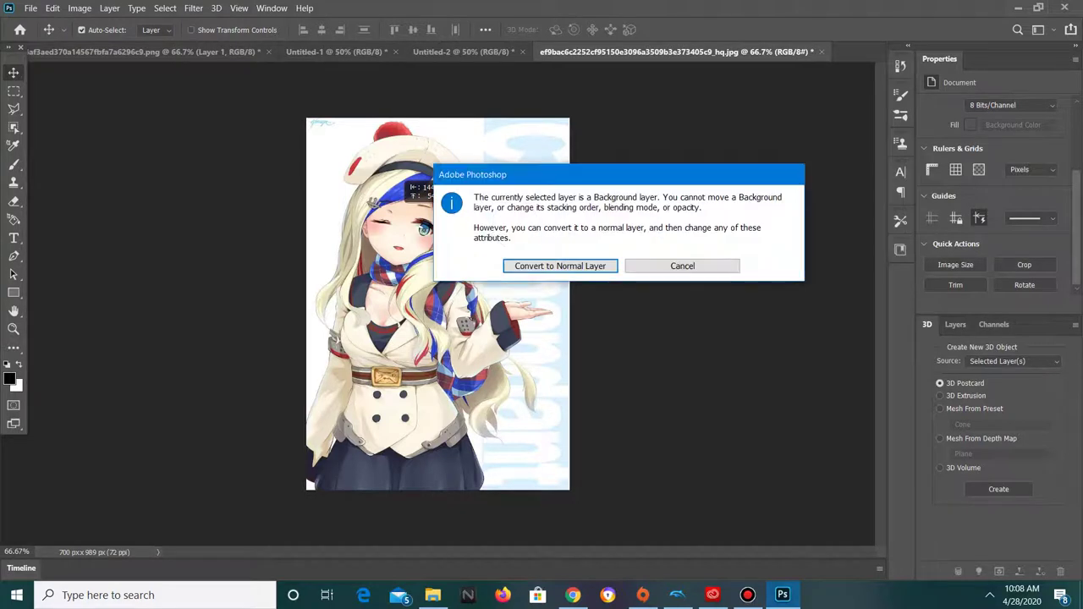
key(Return)
mouse_move(361, 202)
mouse_down()
mouse_move(415, 221)
mouse_move(406, 211)
mouse_up()
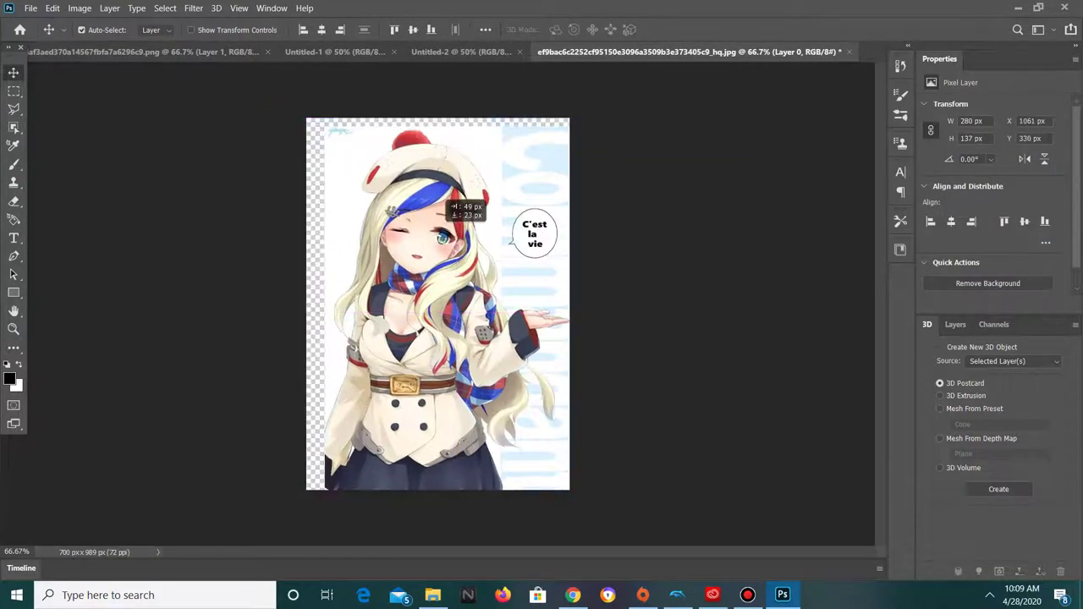
- Draw trial rectangular marquee selections around the winking eye and speech bubble, deselecting each
key(m)
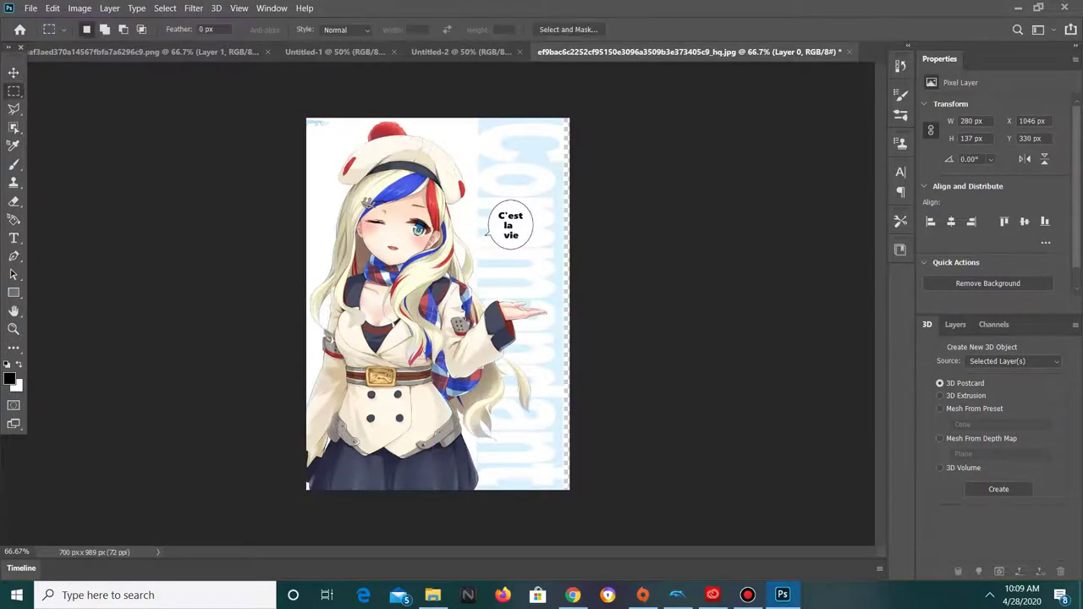
drag(420, 257, 416, 220)
mouse_move(424, 254)
mouse_down()
mouse_move(396, 209)
mouse_move(430, 235)
mouse_up()
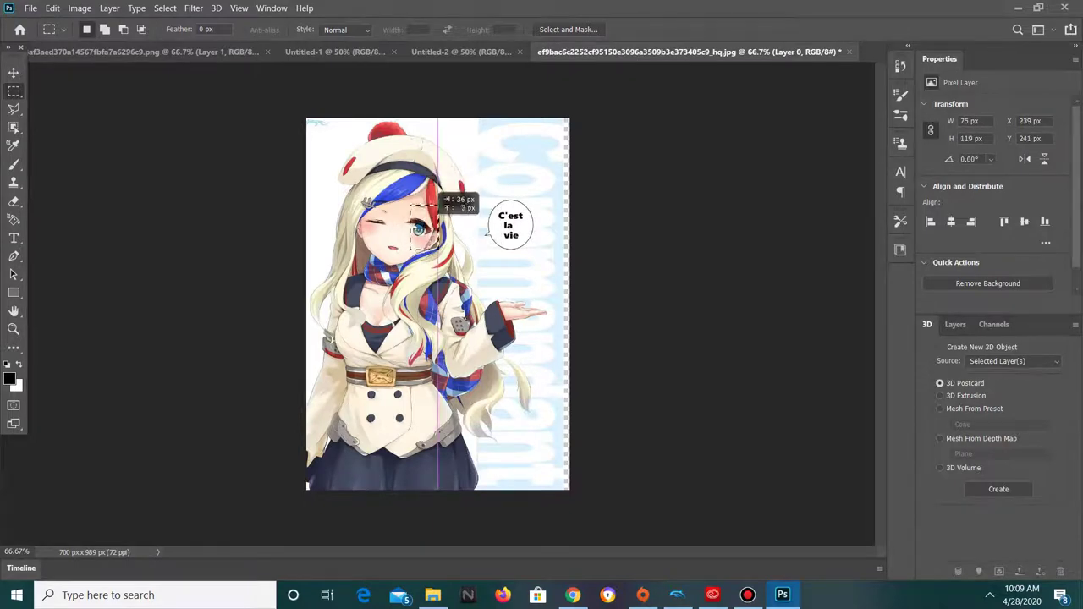
key(ctrl+d)
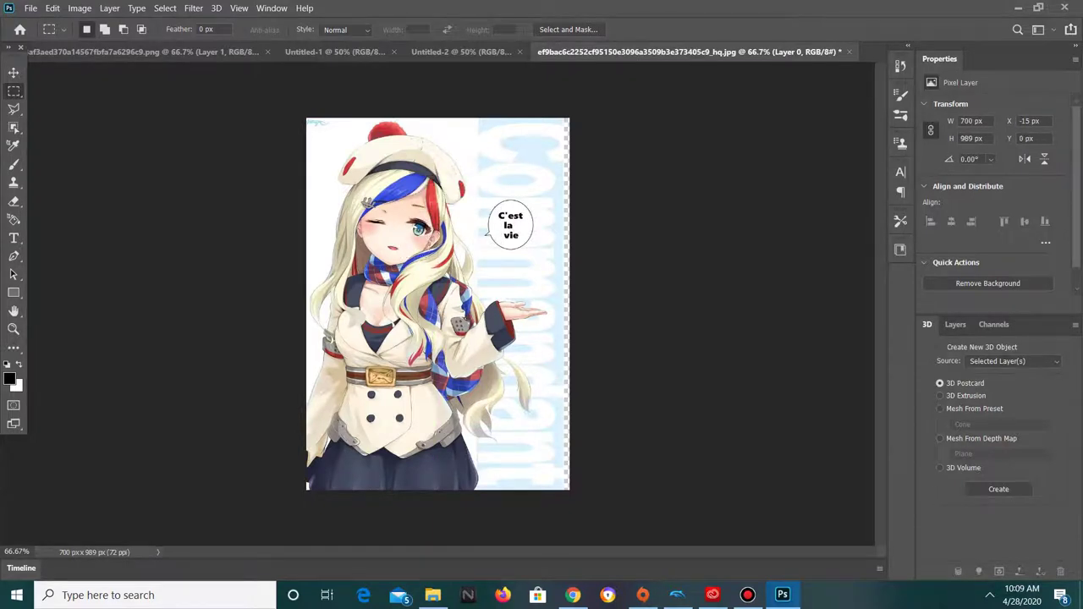
mouse_move(396, 222)
mouse_down()
mouse_move(476, 255)
mouse_move(495, 223)
mouse_up()
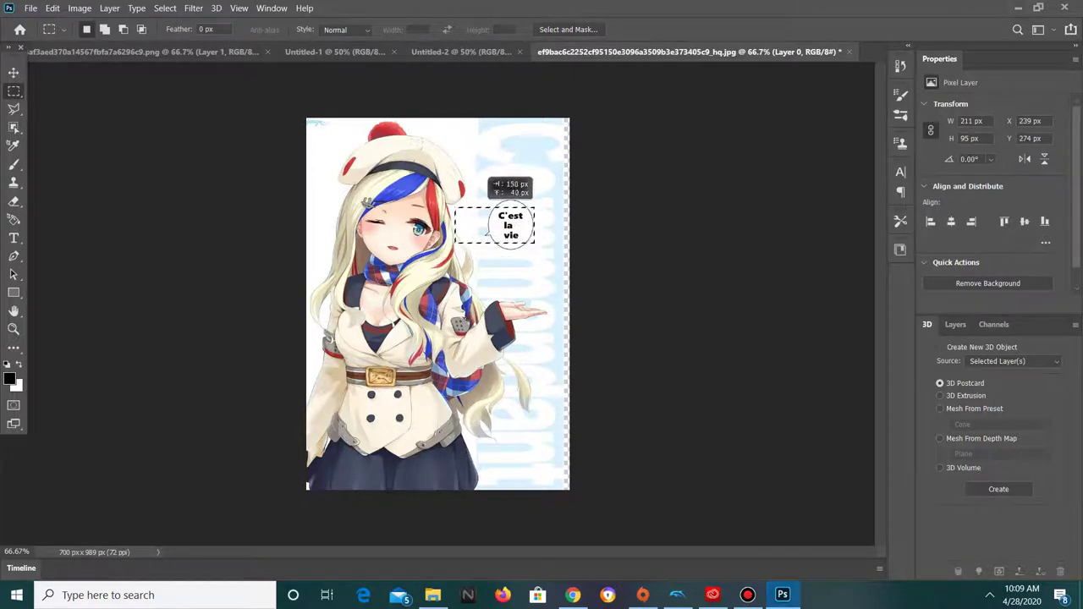
key(ctrl+d)
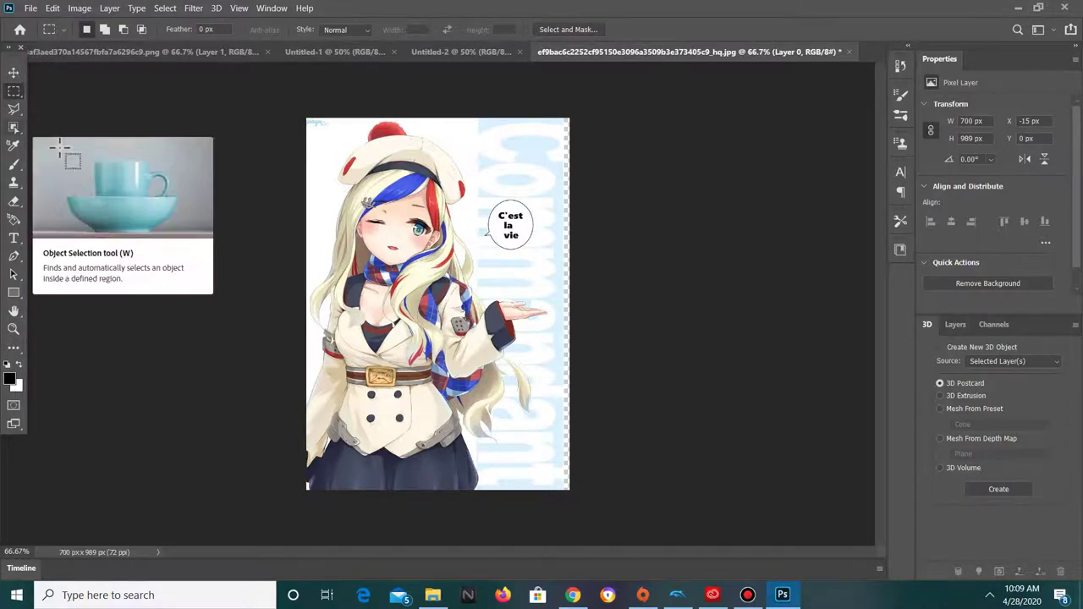
- Object-select regions over the eye and face, then drag the selection onto the speech bubble
click(13, 127)
mouse_move(412, 208)
mouse_down()
mouse_move(442, 241)
mouse_move(442, 222)
mouse_up()
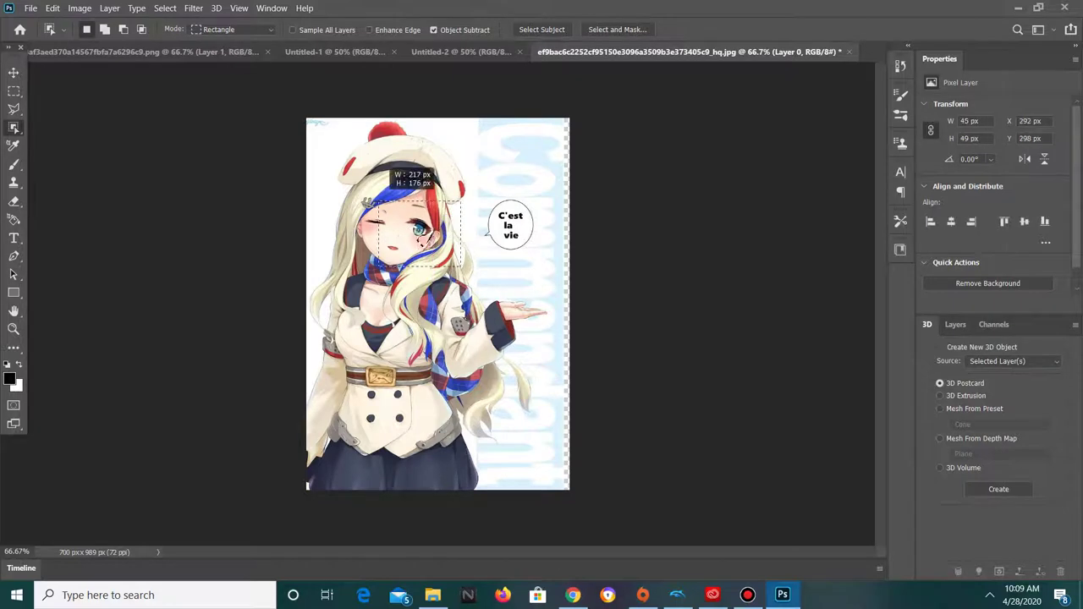
drag(461, 267, 356, 192)
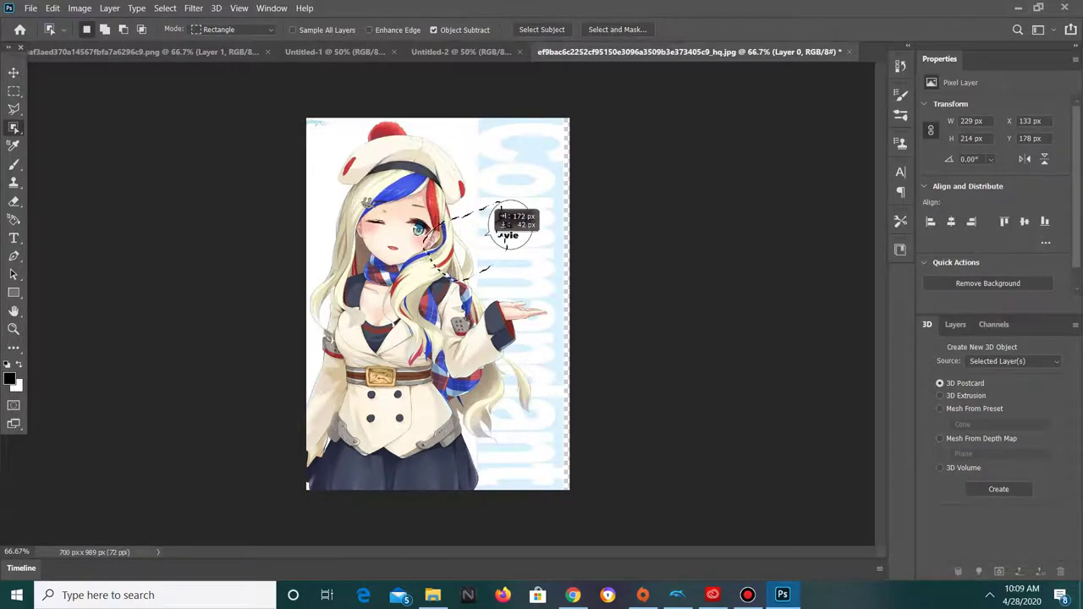
mouse_move(440, 203)
mouse_down()
mouse_move(508, 224)
mouse_move(561, 202)
mouse_up()
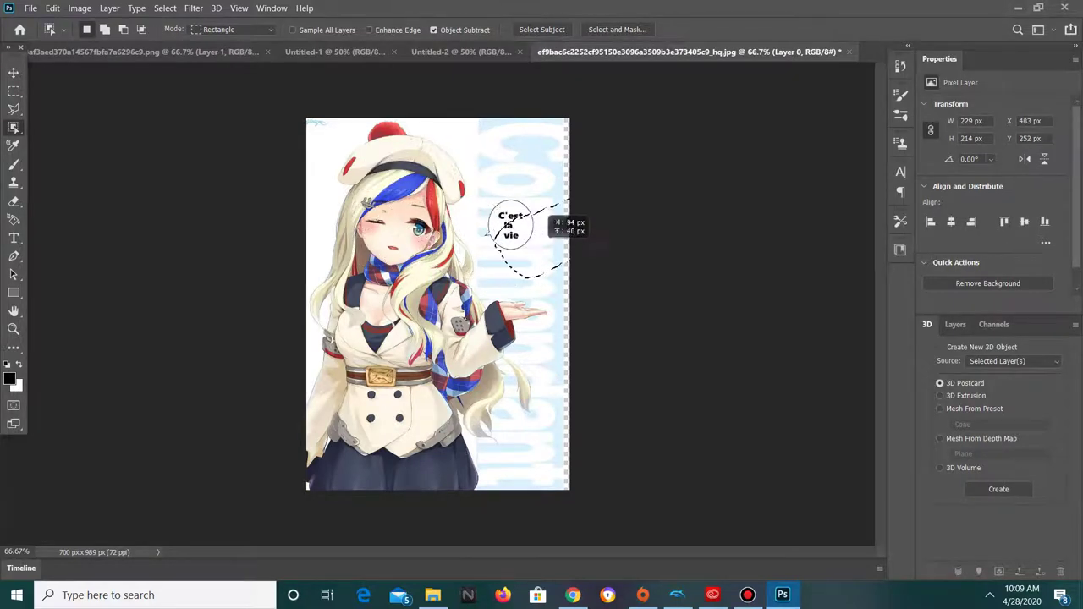
key(i)
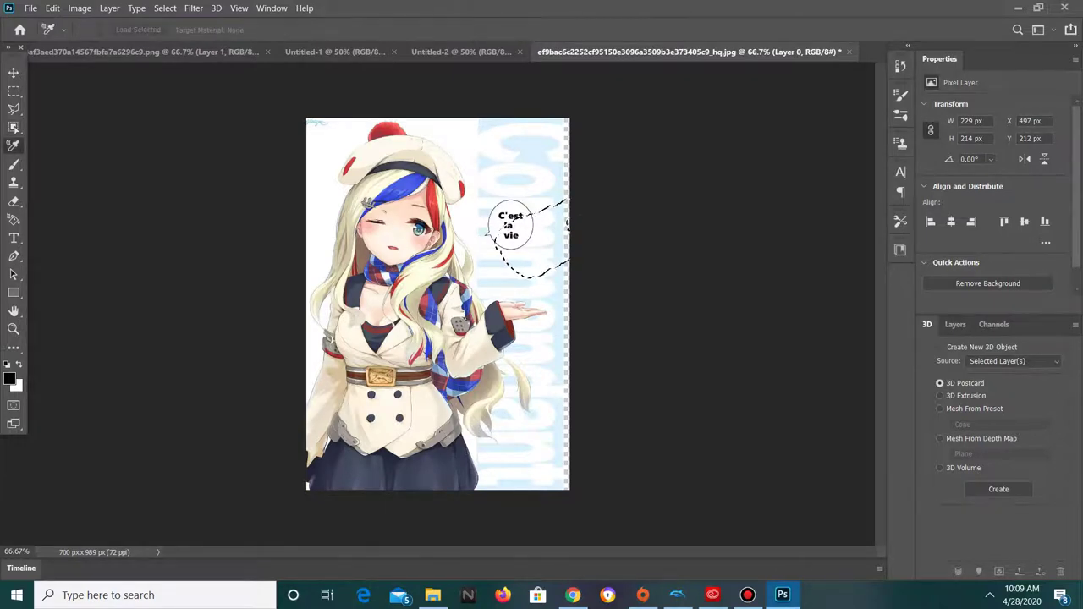
key(b)
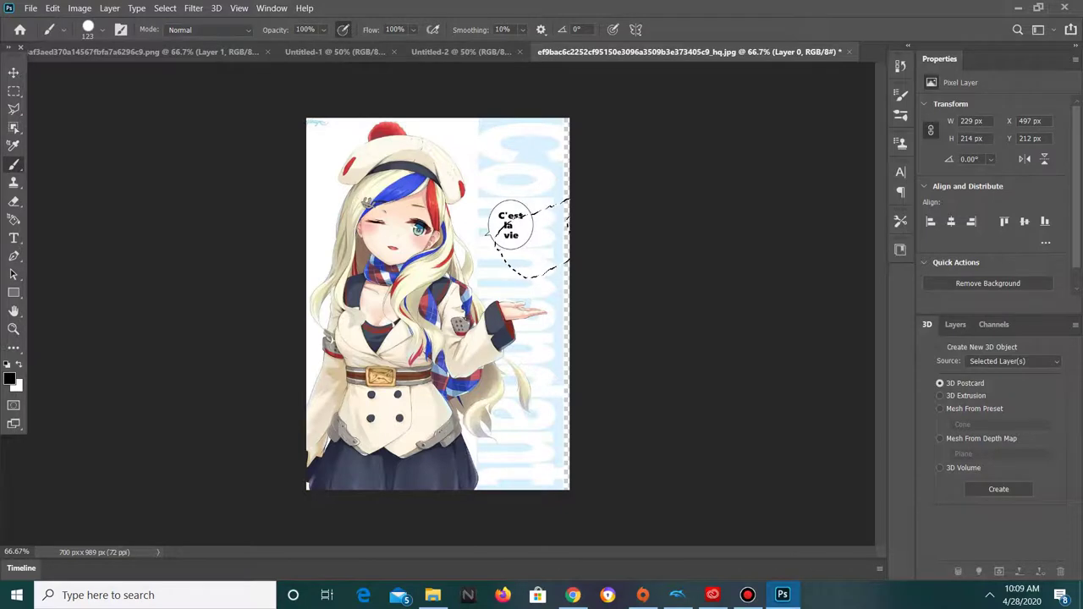
- Clone-stamp over the 'la vie' half of the speech bubble from a nearby source point
click(13, 182)
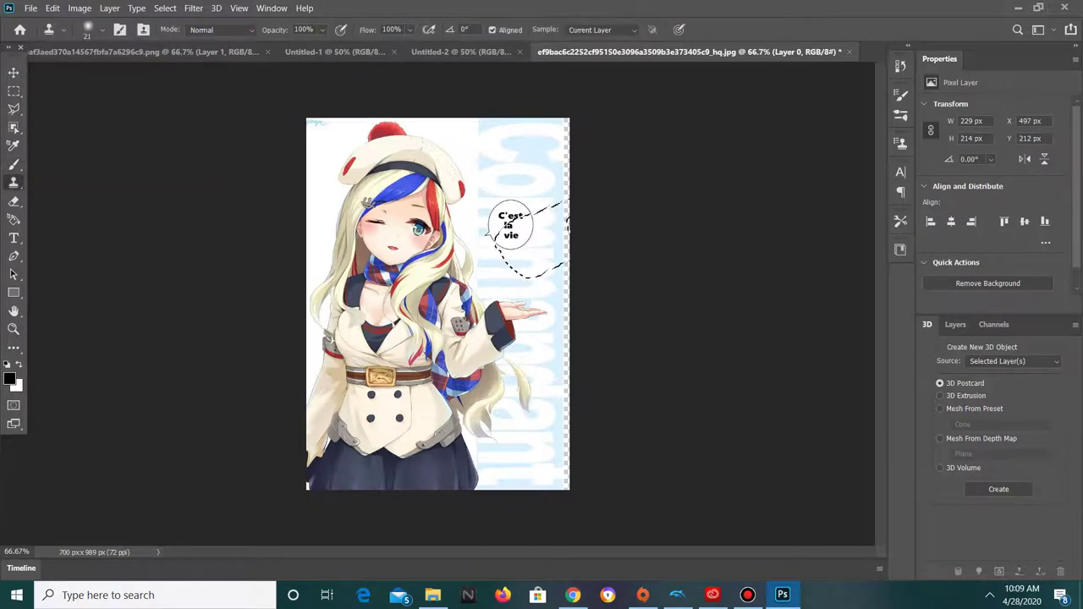
click(563, 203)
key(Return)
alt+click(555, 242)
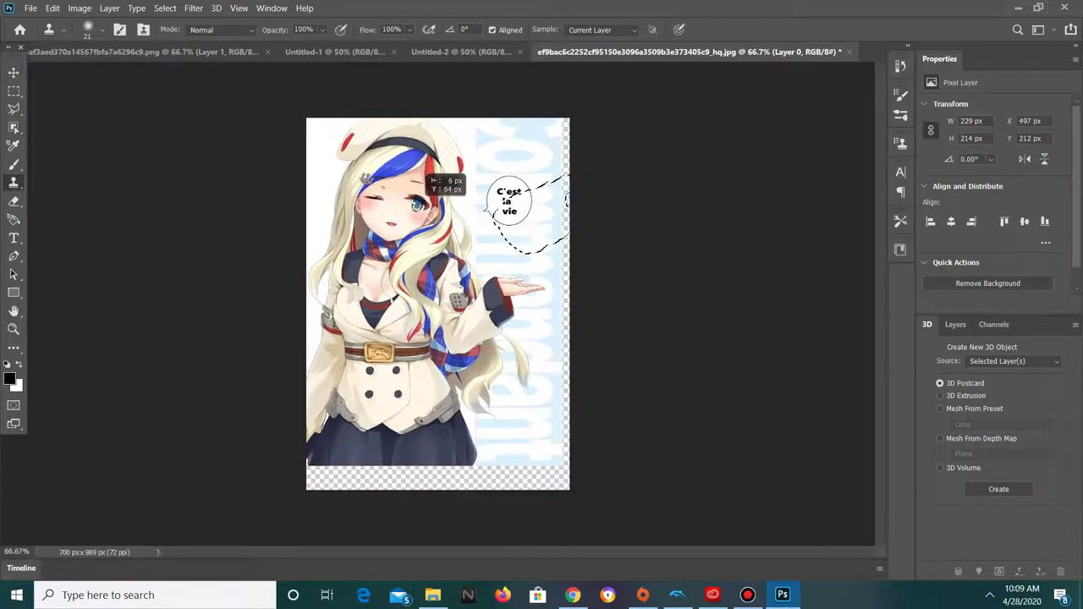
drag(552, 225, 512, 245)
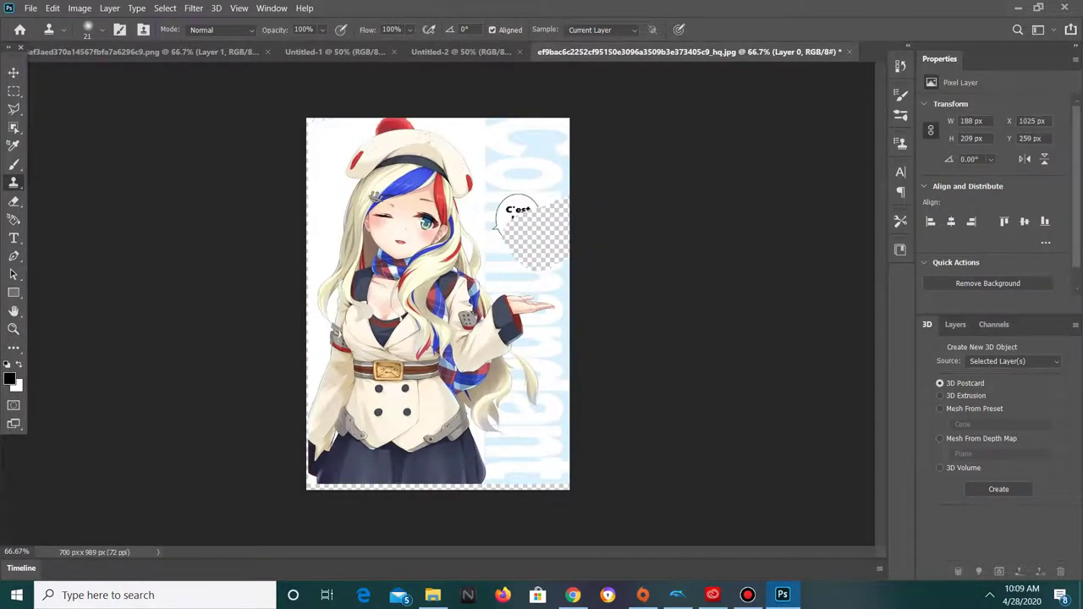
- Try a Polygonal Lasso selection around the winking eye, then deselect it
key(l)
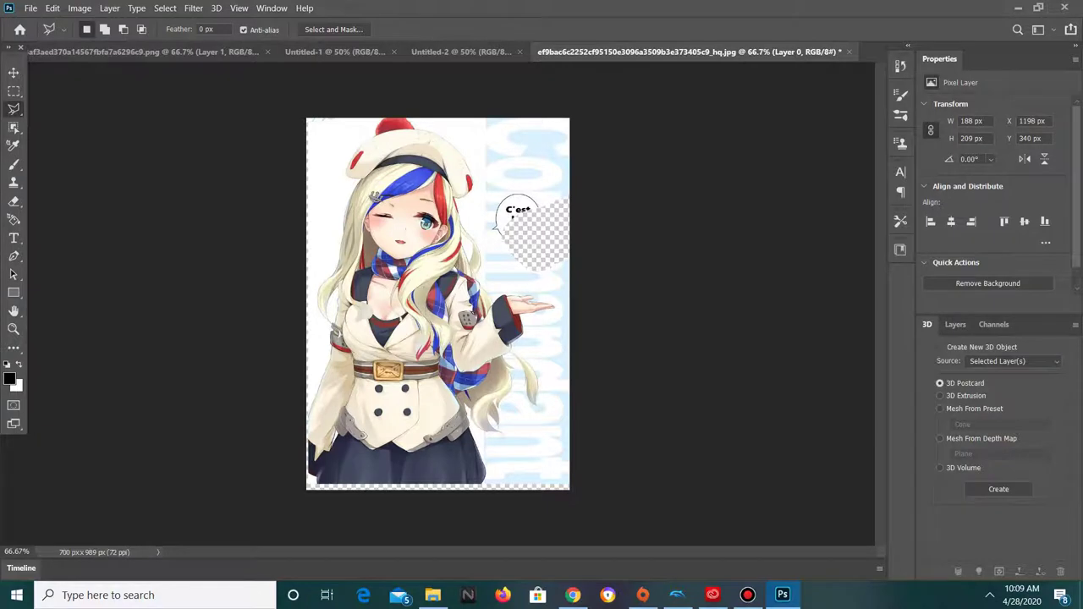
click(457, 244)
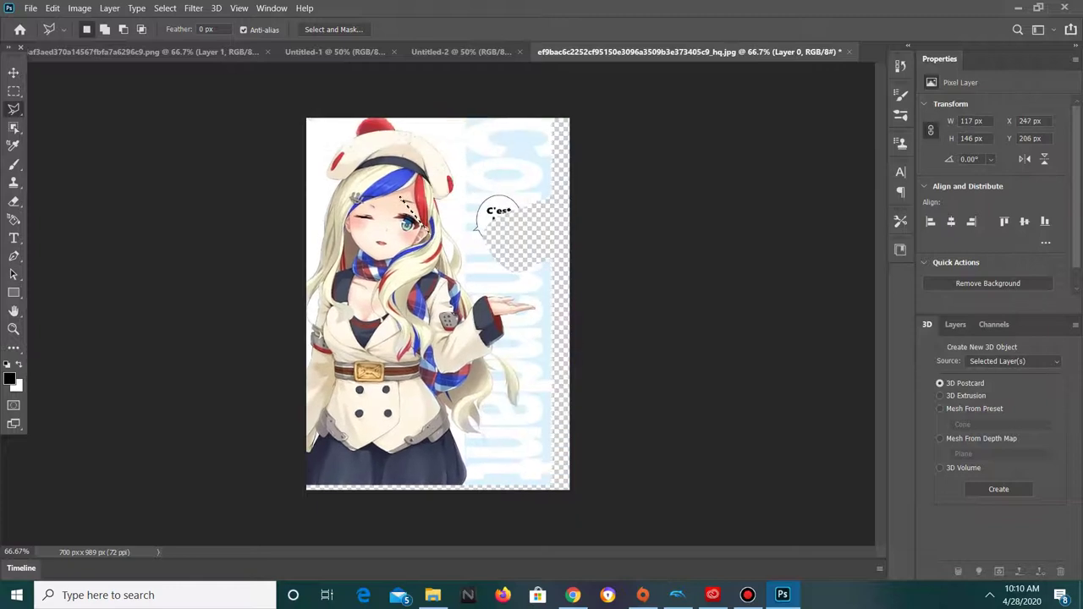
drag(440, 208, 453, 211)
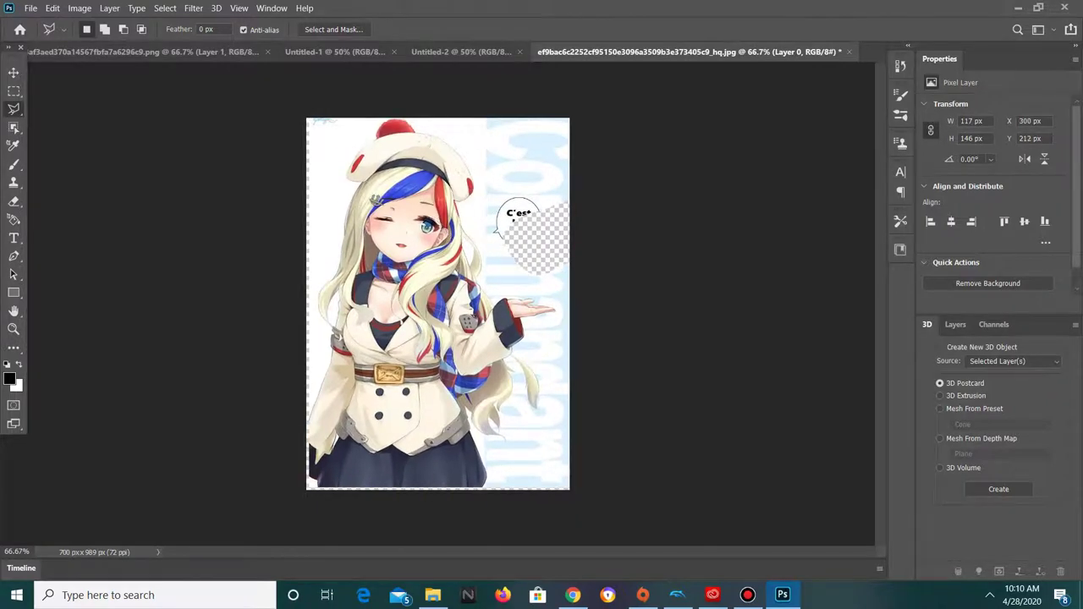
click(377, 211)
click(403, 231)
click(356, 223)
click(376, 207)
drag(383, 219, 366, 222)
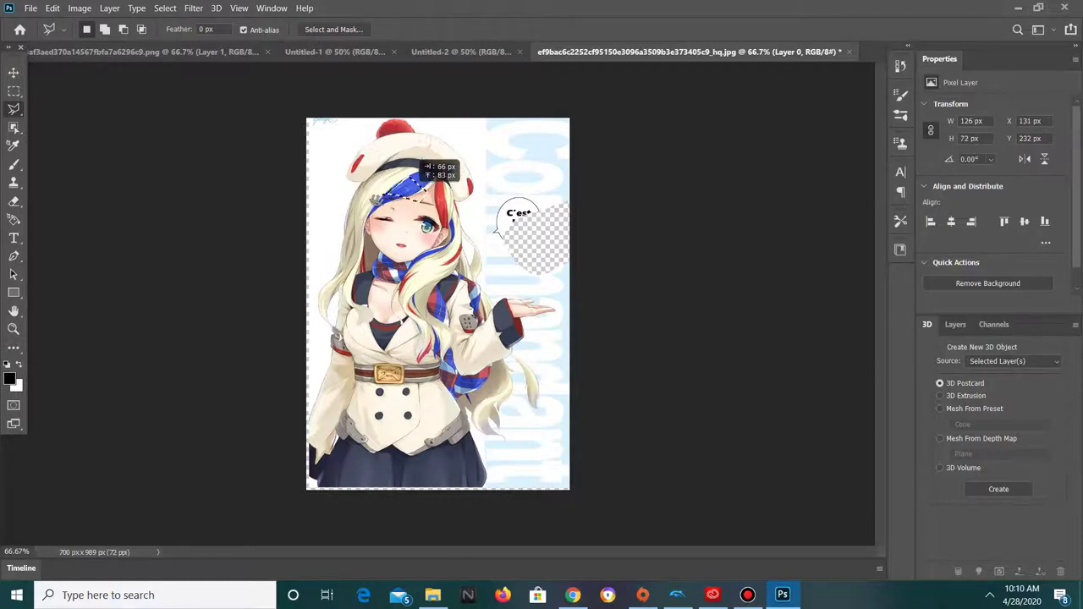
key(ctrl+d)
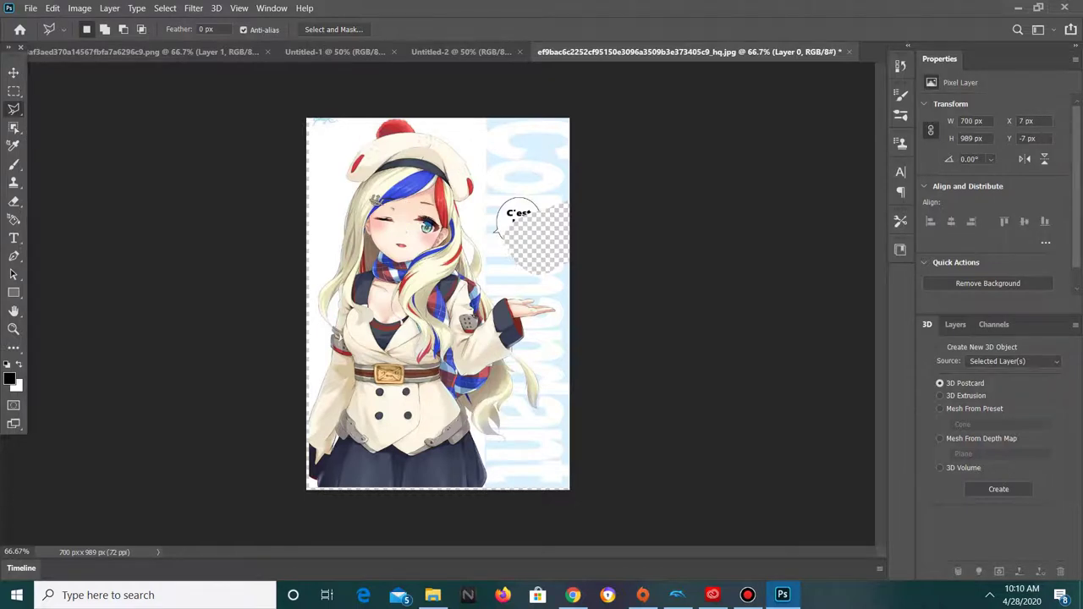
- Outline the bubble area along the right edge with the Polygonal Lasso and copy it to a new layer
click(570, 237)
click(544, 190)
click(540, 168)
click(516, 143)
click(496, 213)
click(486, 267)
click(562, 253)
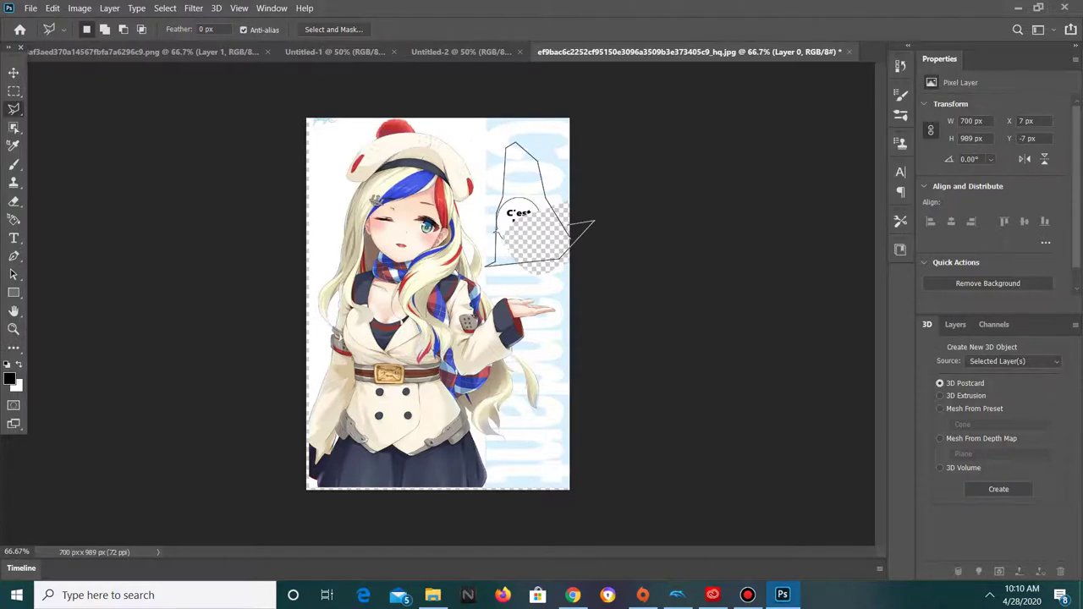
double_click(595, 222)
key(ctrl+j)
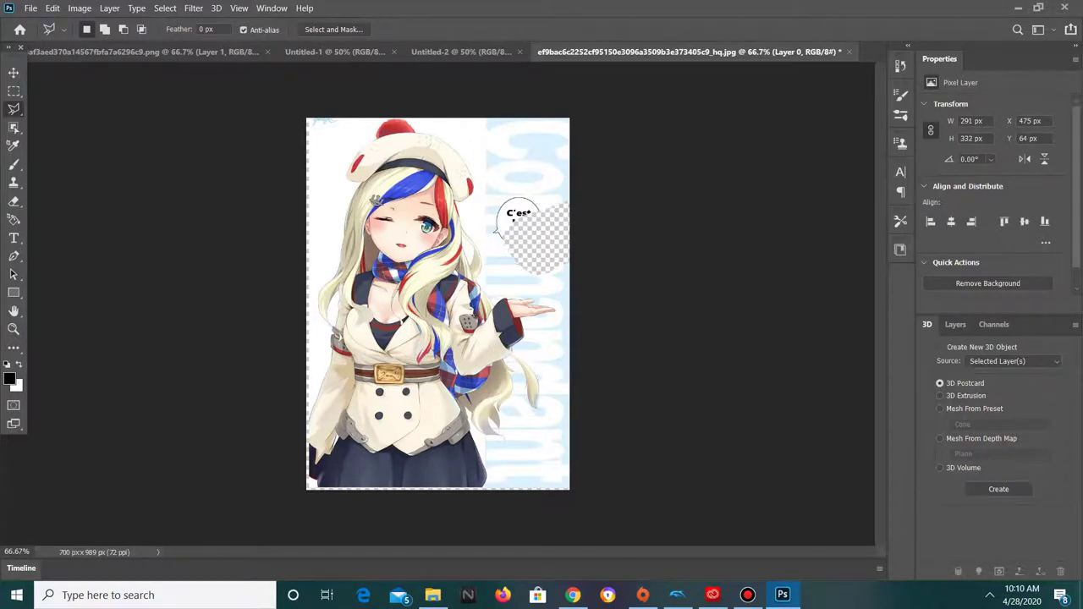
- Abandon a second bubble outline, reselect the copied piece and drag it off the image's right side
click(605, 144)
click(491, 168)
click(479, 200)
click(613, 271)
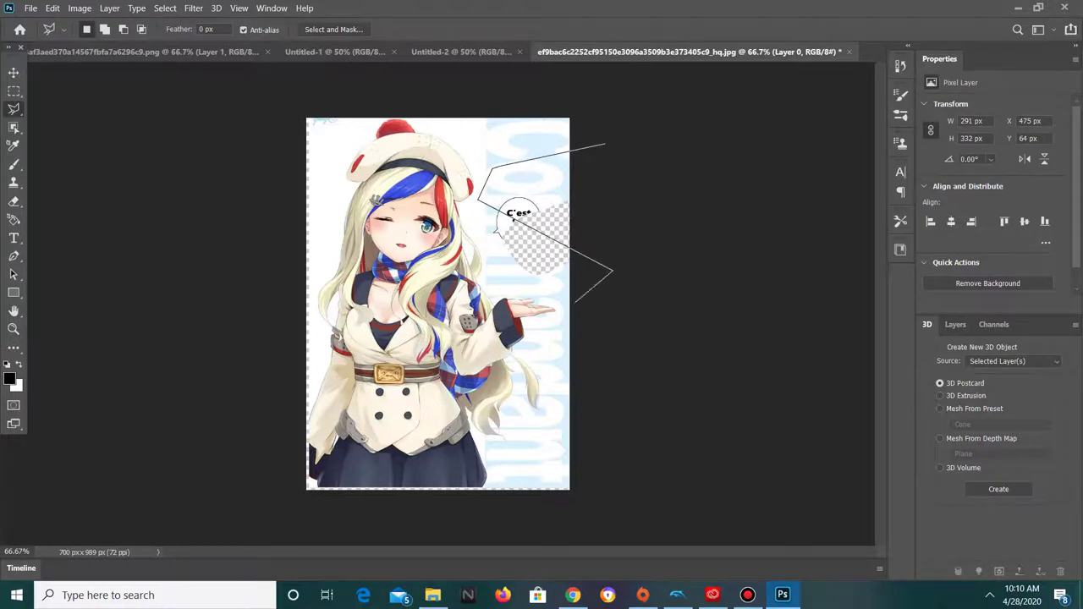
key(Escape)
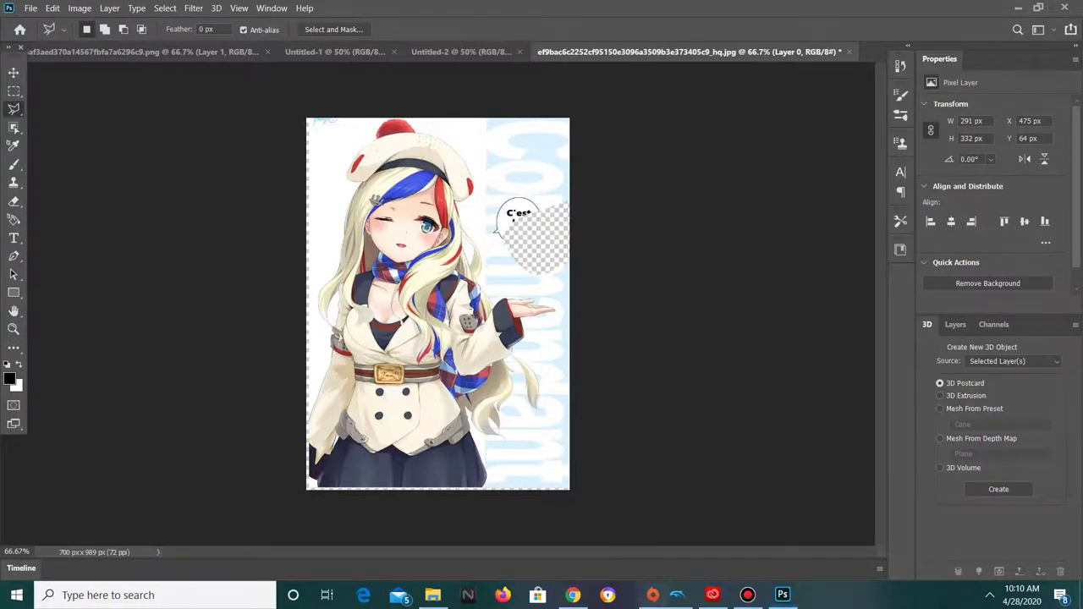
key(ctrl+shift+d)
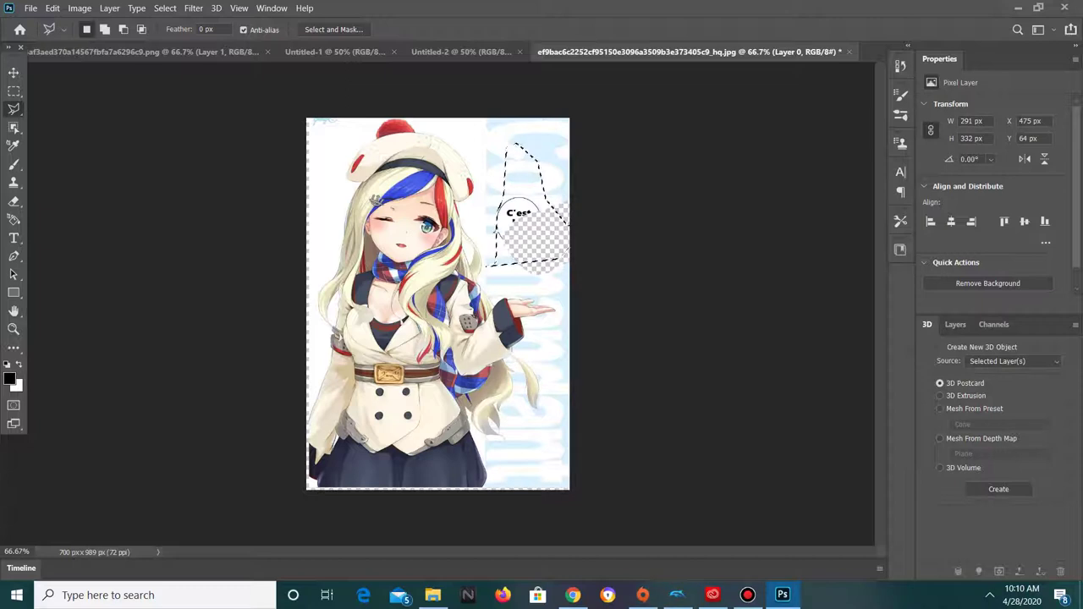
drag(520, 156, 1013, 186)
- Cycle between the Brush and Clone Stamp tools and view the other stamp tool options
click(13, 164)
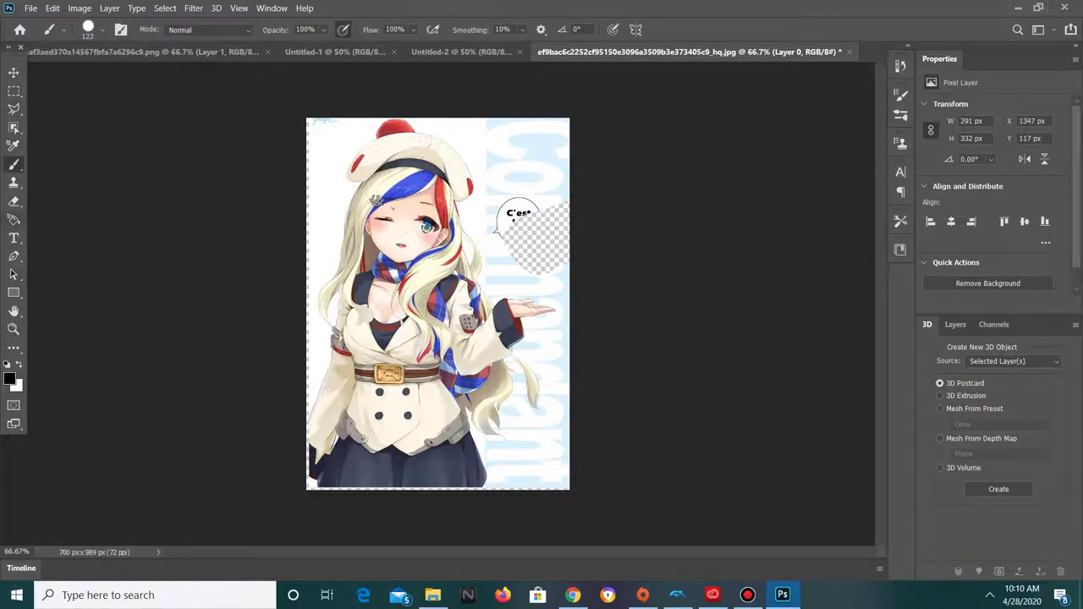
click(13, 182)
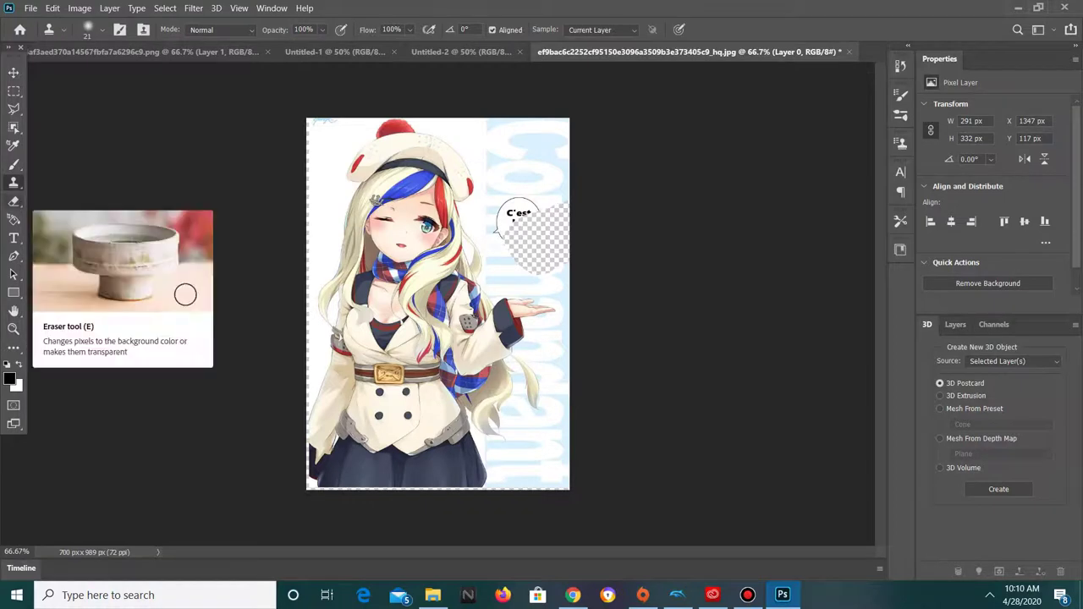
right_click(14, 183)
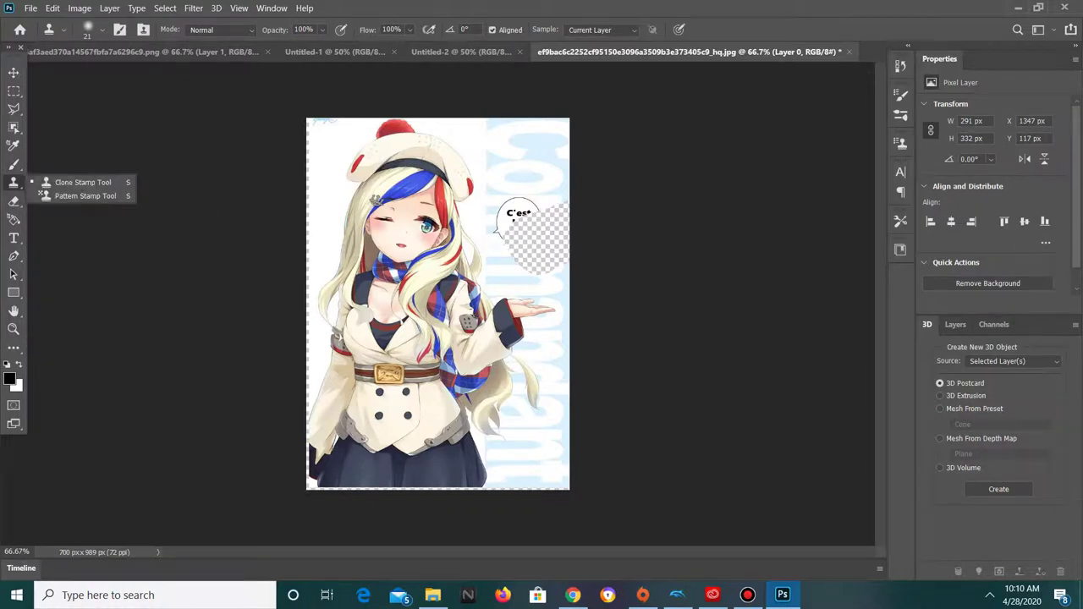
- Place a text insertion point beside the winking eye and clear the placeholder text
key(g)
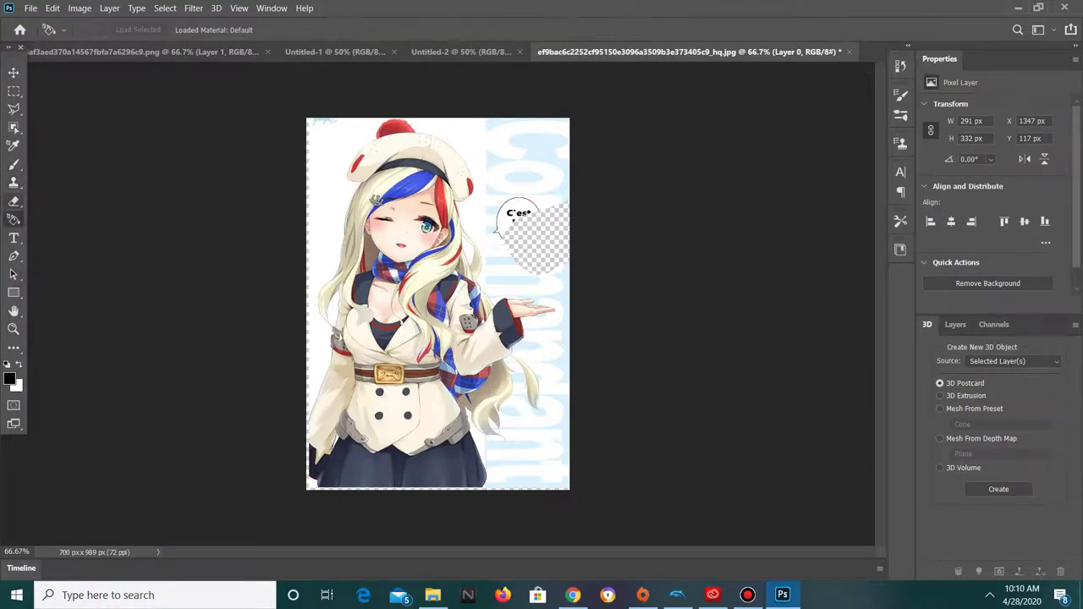
key(t)
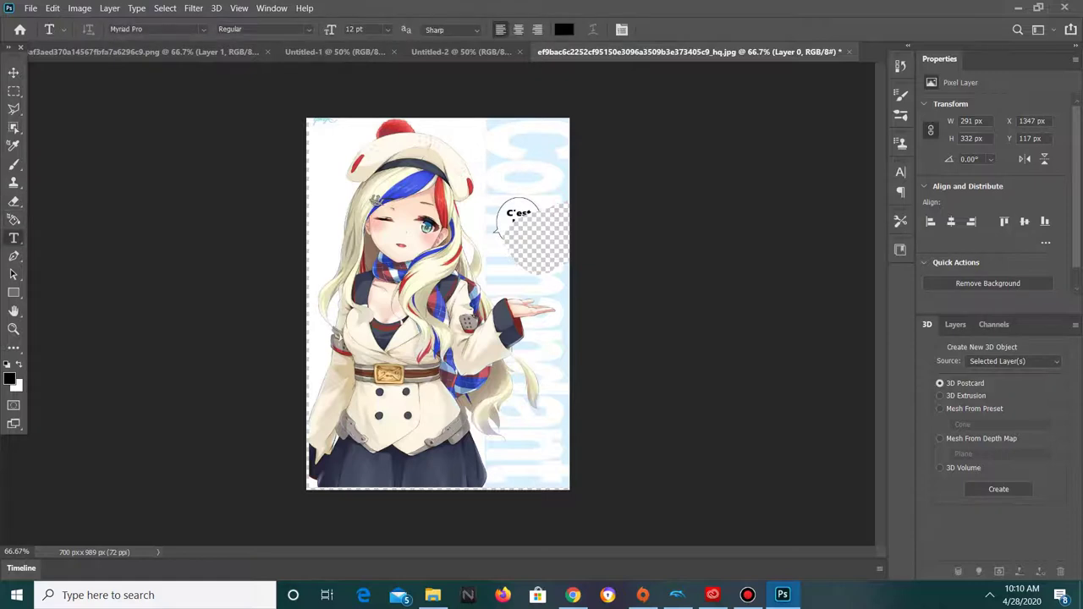
click(392, 213)
key(BackSpace)
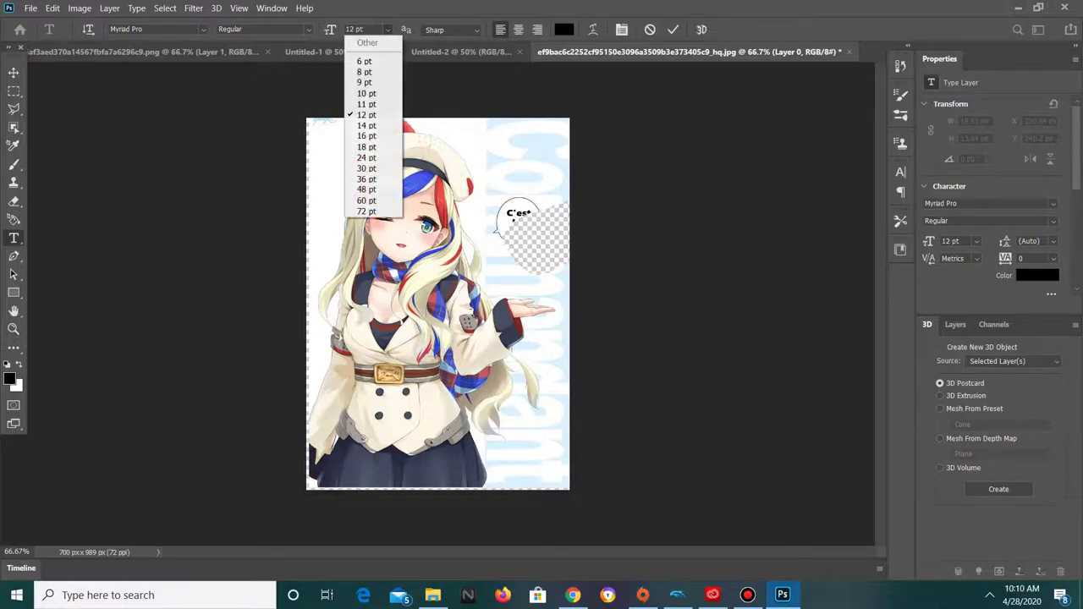
click(388, 29)
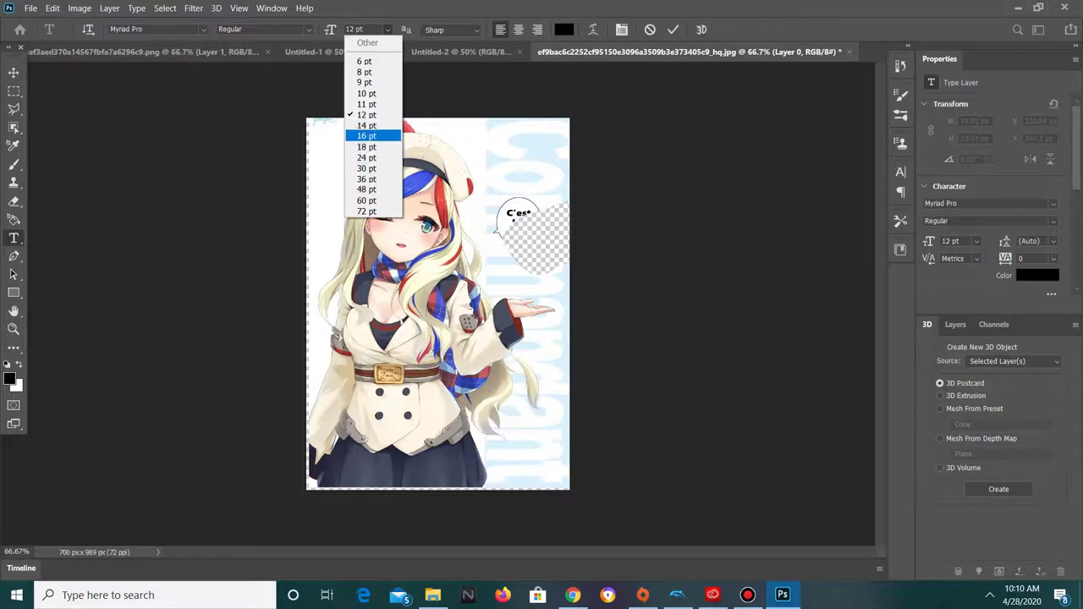
key(Return)
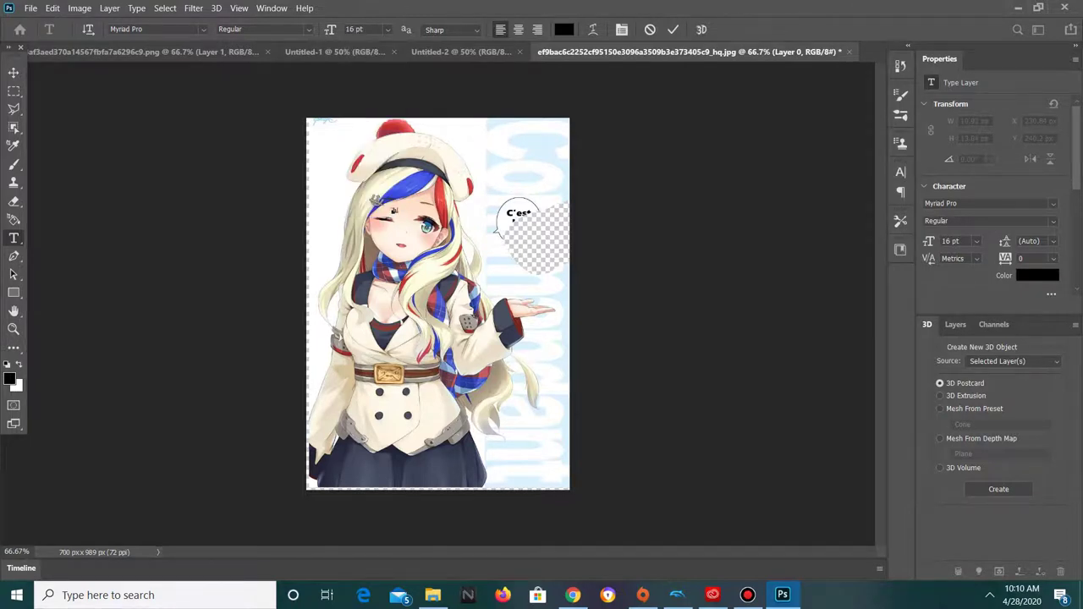
click(388, 29)
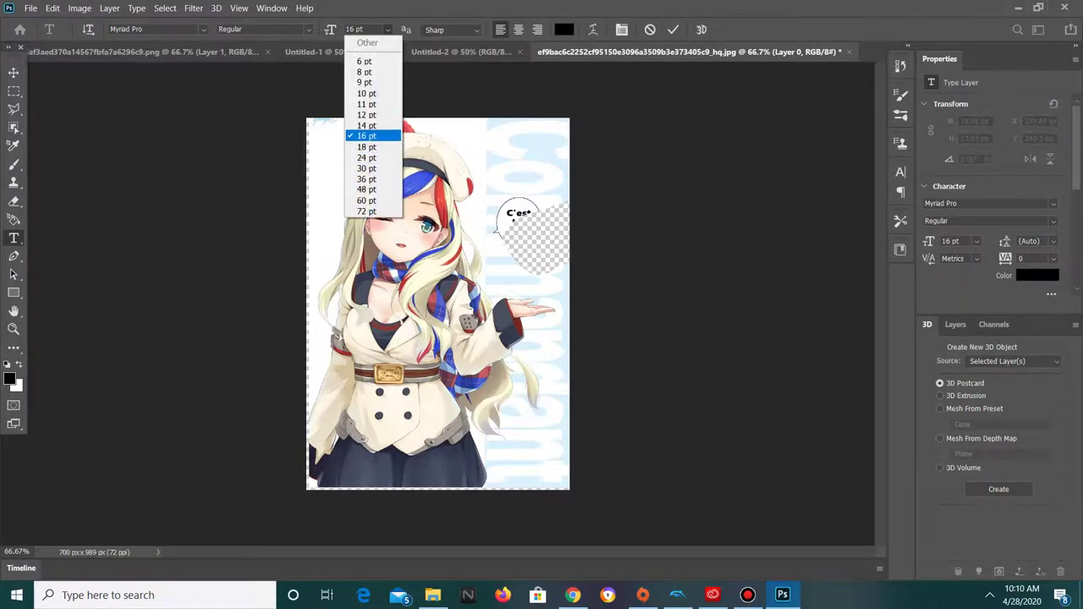
key(Down)
key(Return)
- Set the font size to 24 pt and type 'hit me'
text(hi)
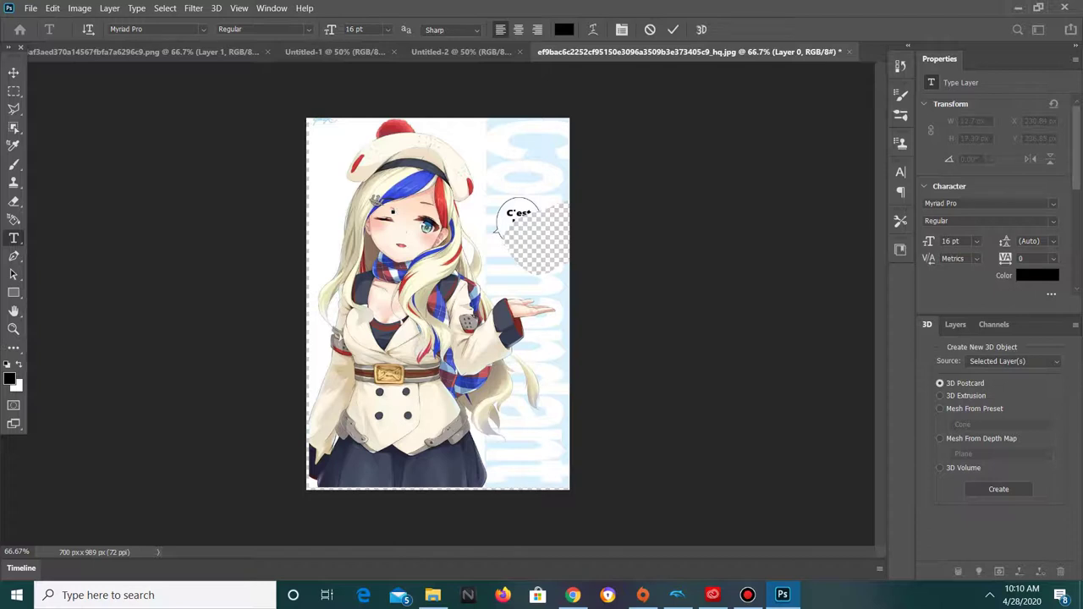
click(388, 29)
key(Up)
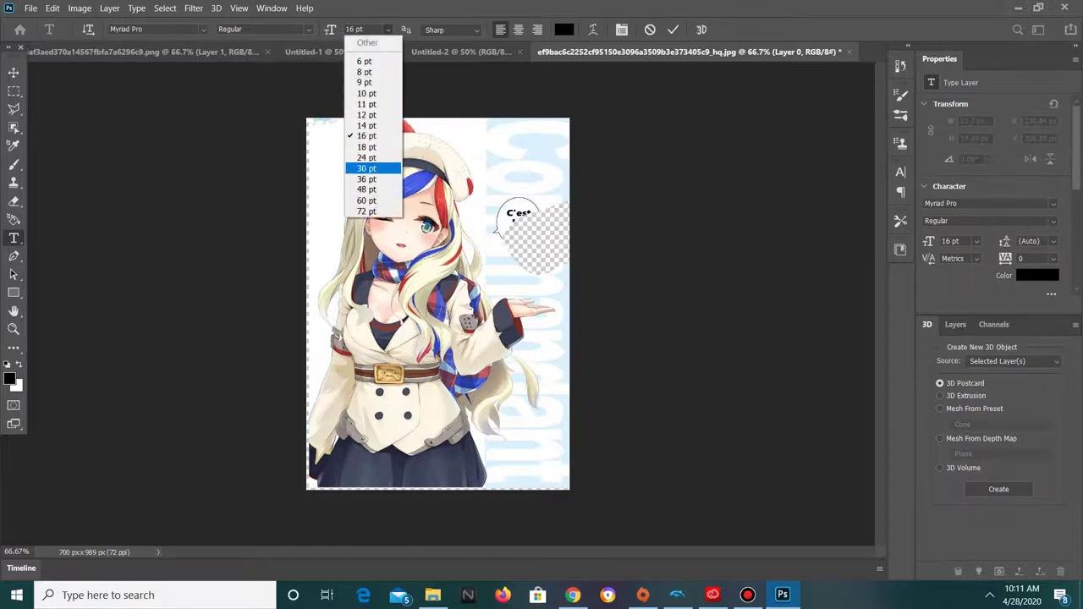
key(Up)
key(Up)
key(Down)
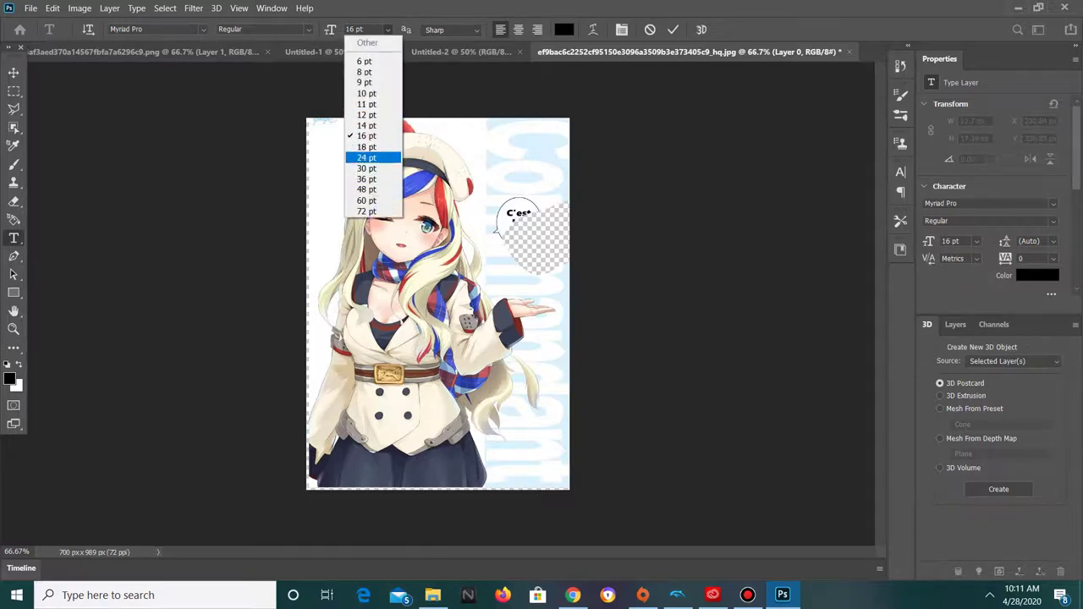
key(Return)
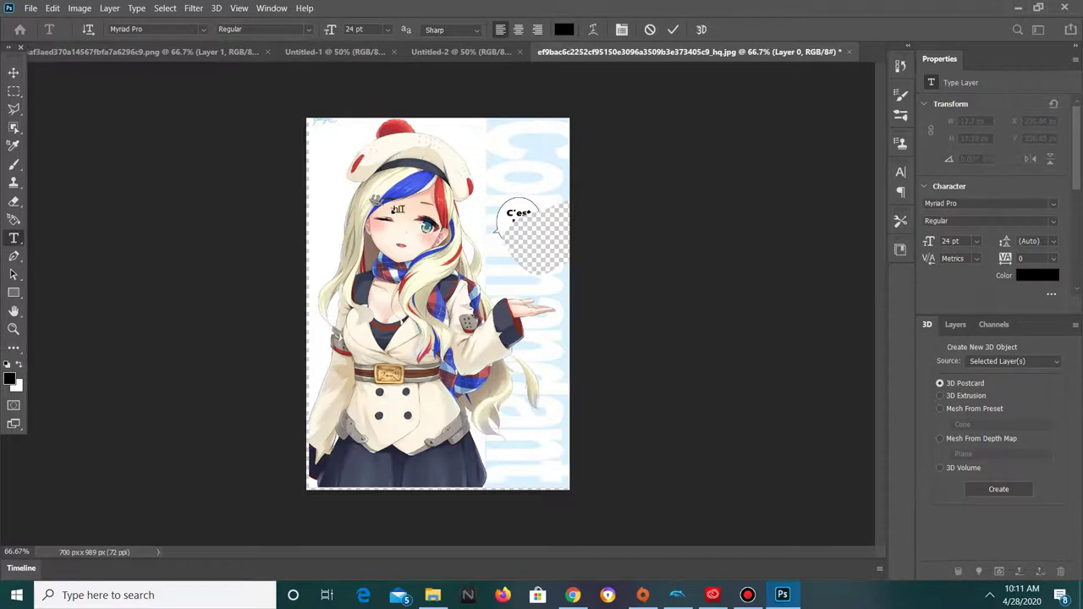
text(hi)
text(t me)
- Commit the text and draw a curved pen path from the hair past the eye to the far right
click(14, 257)
click(14, 274)
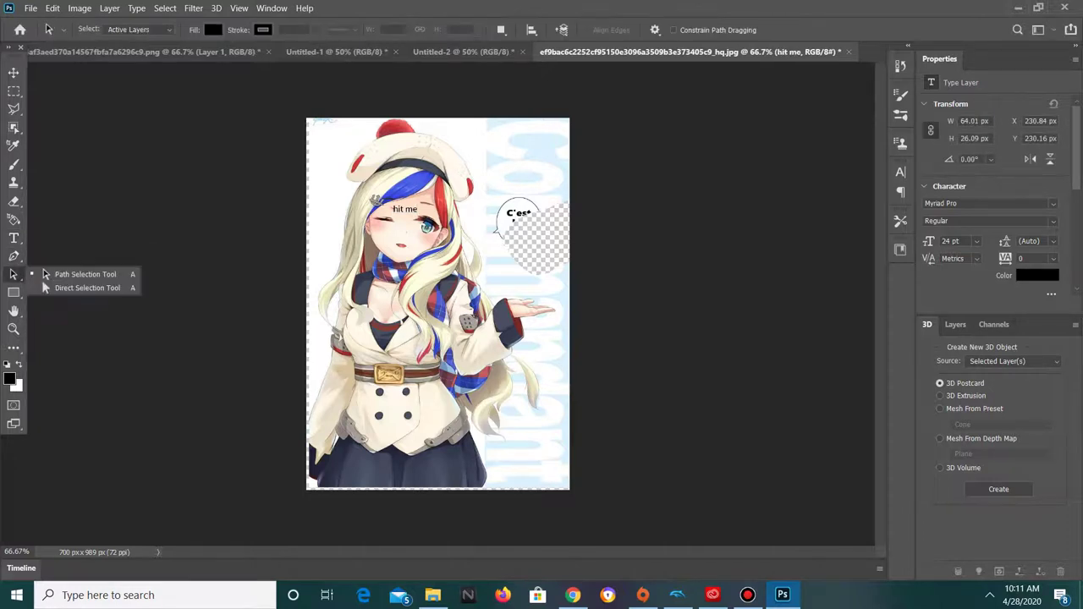
key(Escape)
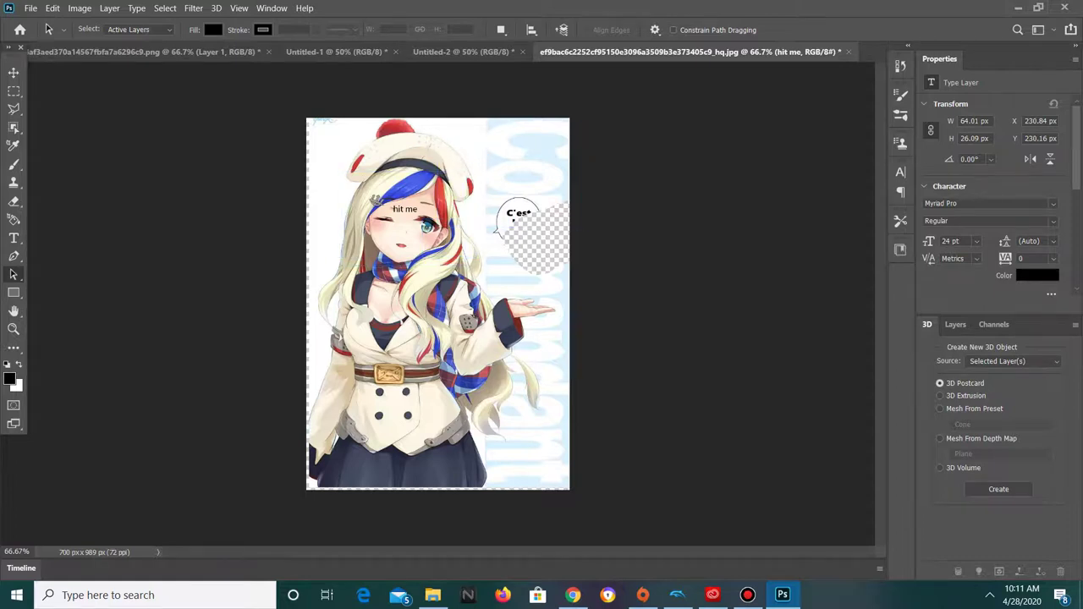
click(14, 256)
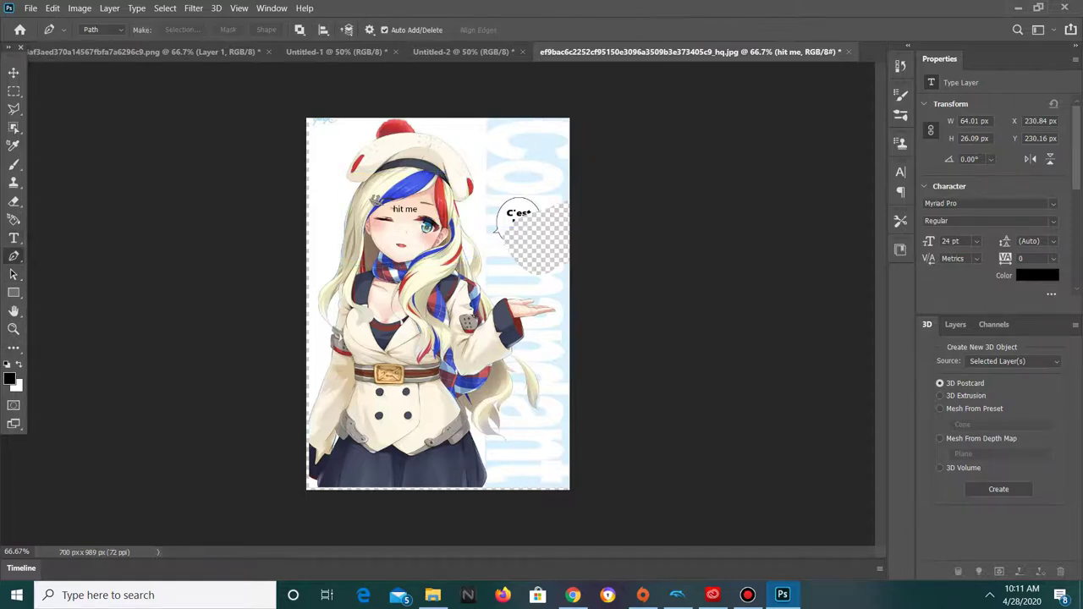
drag(409, 175, 352, 177)
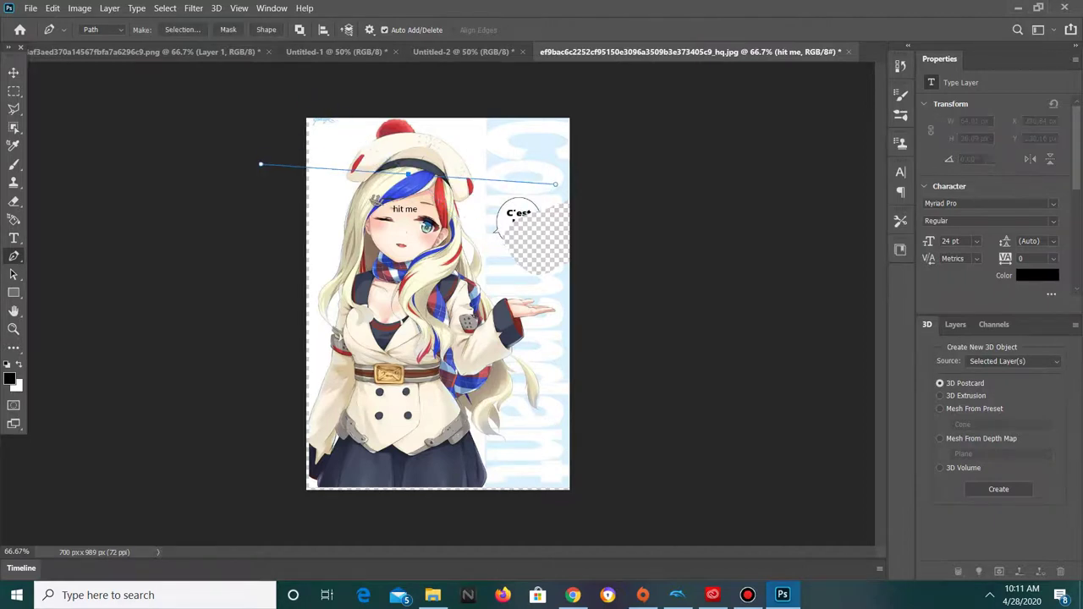
drag(402, 204, 442, 345)
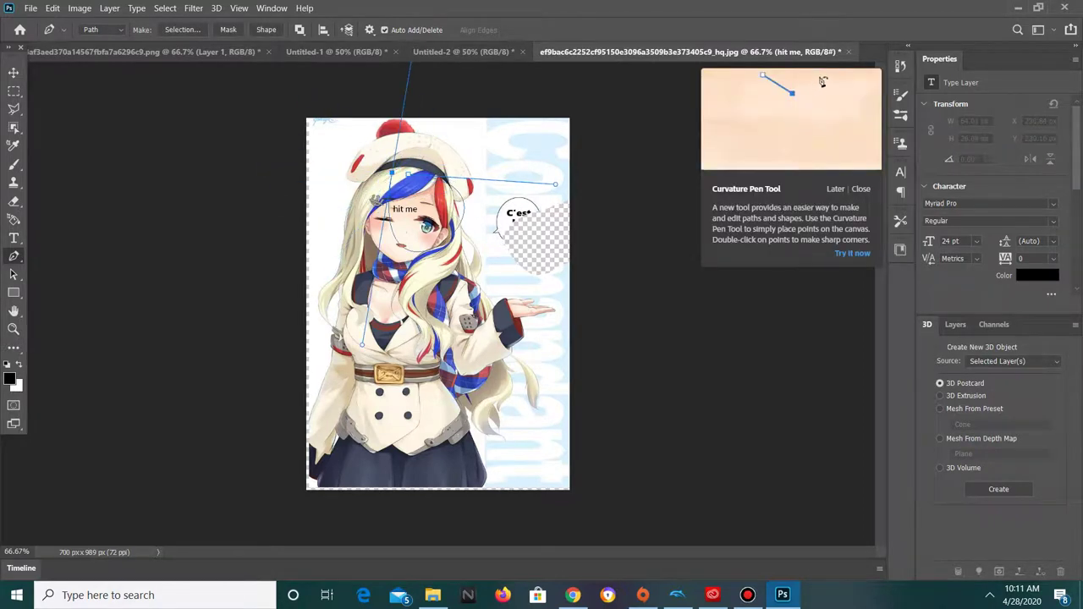
mouse_move(462, 235)
mouse_down()
mouse_move(646, 404)
mouse_move(661, 242)
mouse_up()
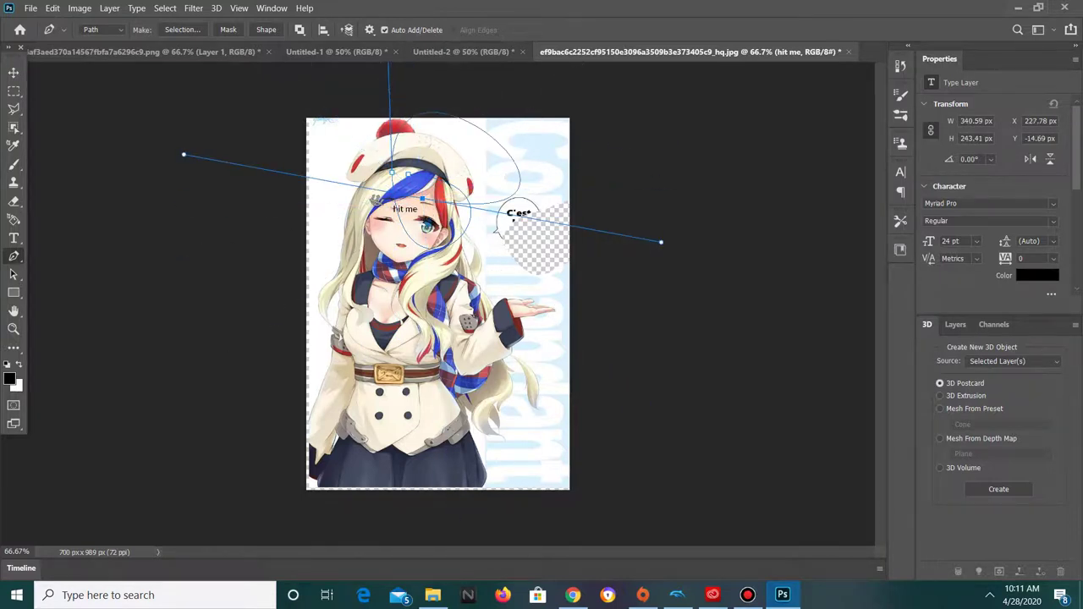
click(865, 305)
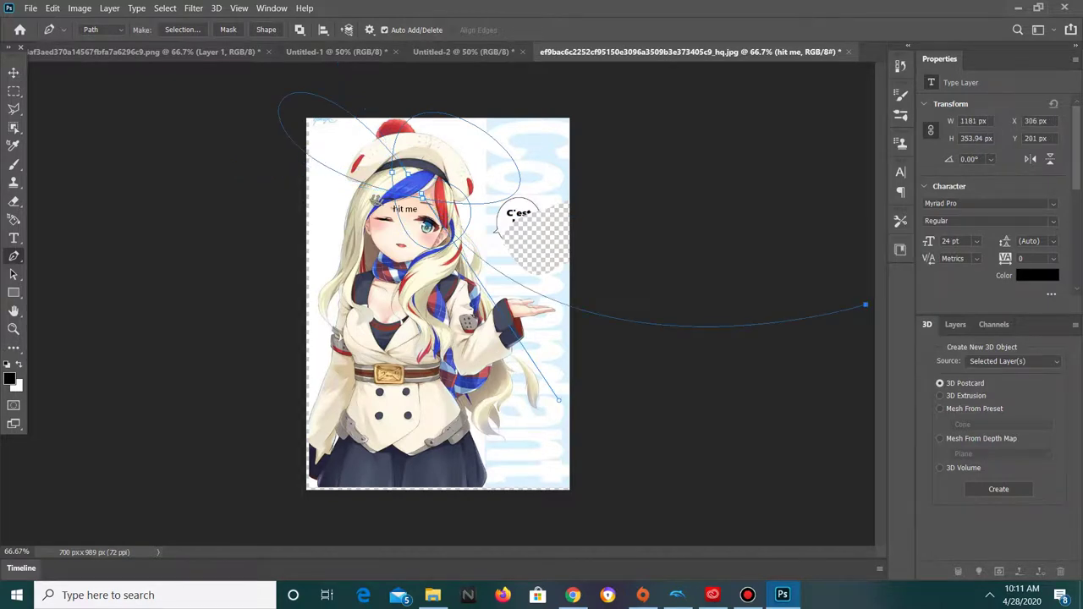
- Move the whole path down and left so its loops sit off the left edge
key(a)
mouse_move(461, 127)
mouse_down()
mouse_move(427, 227)
mouse_move(433, 188)
mouse_up()
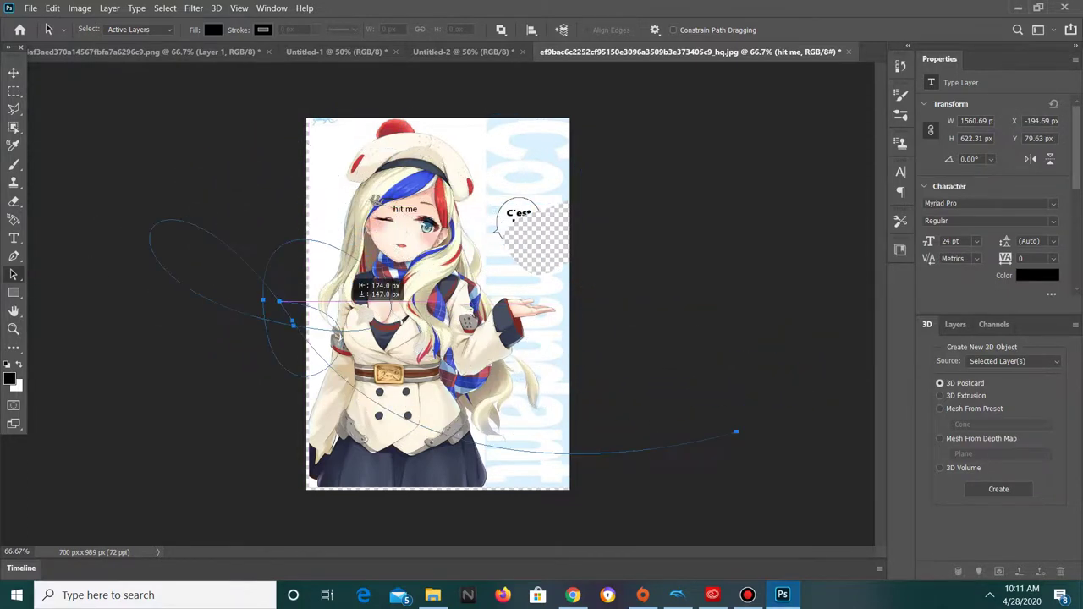
drag(433, 188, 196, 219)
click(13, 292)
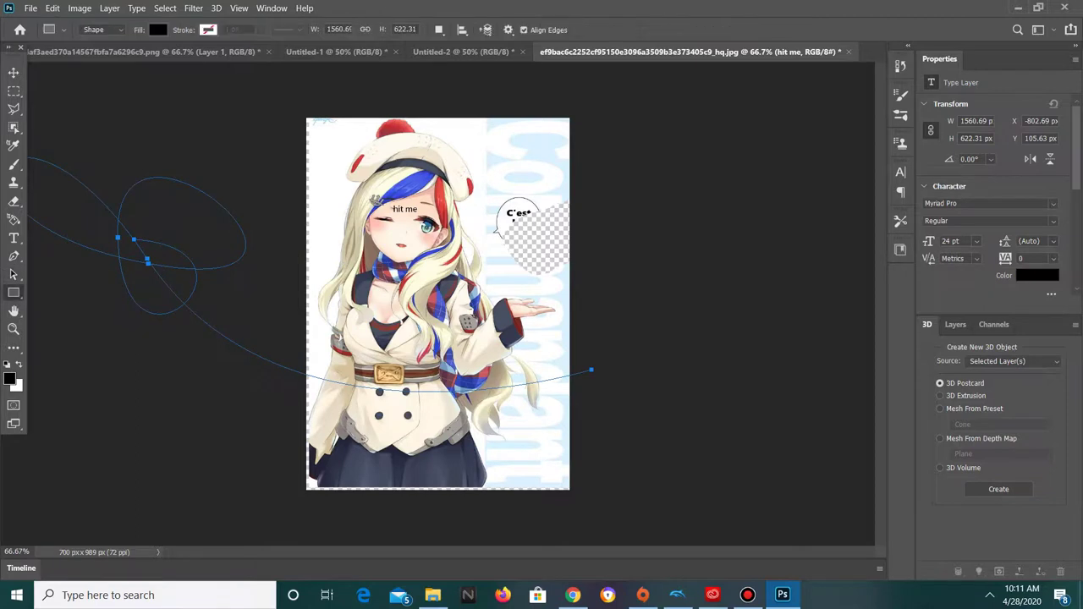
- Draw three overlapping black rectangles over the girl's eye, shoulder and face
right_click(13, 292)
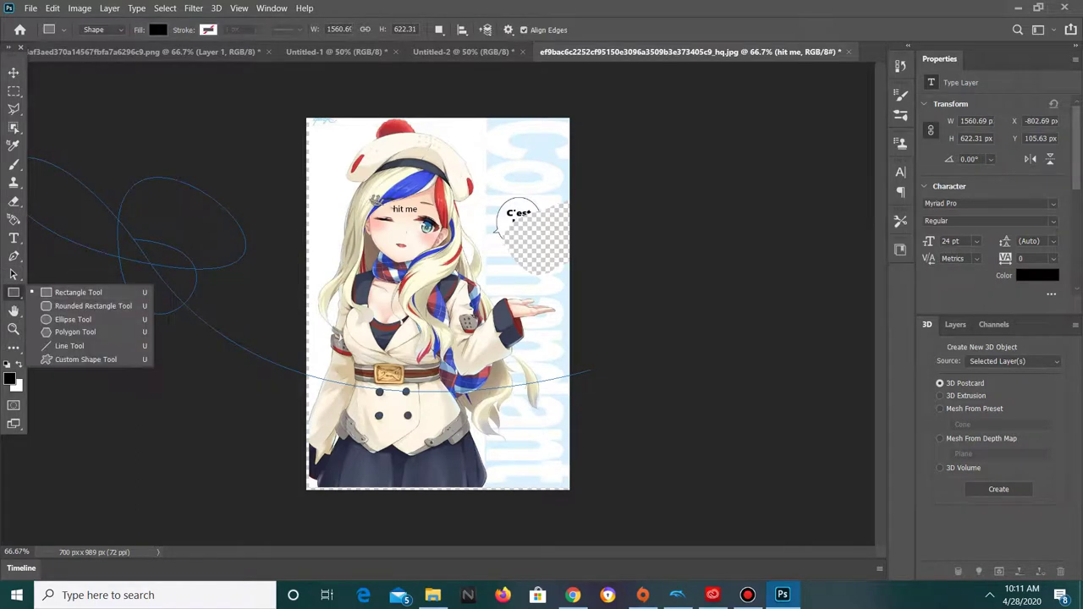
click(78, 292)
drag(422, 209, 498, 341)
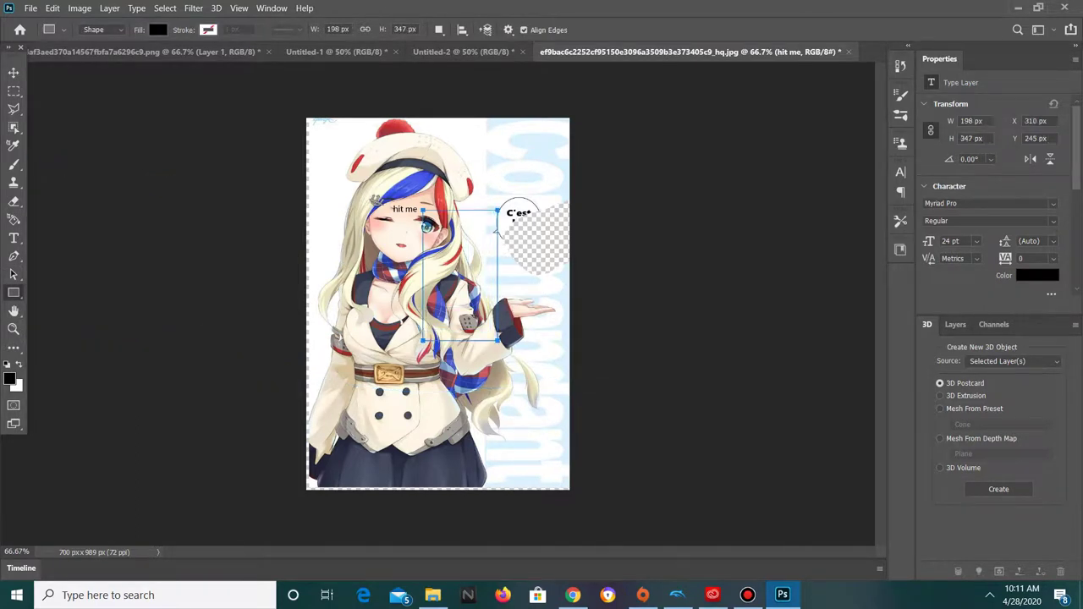
drag(425, 226, 520, 349)
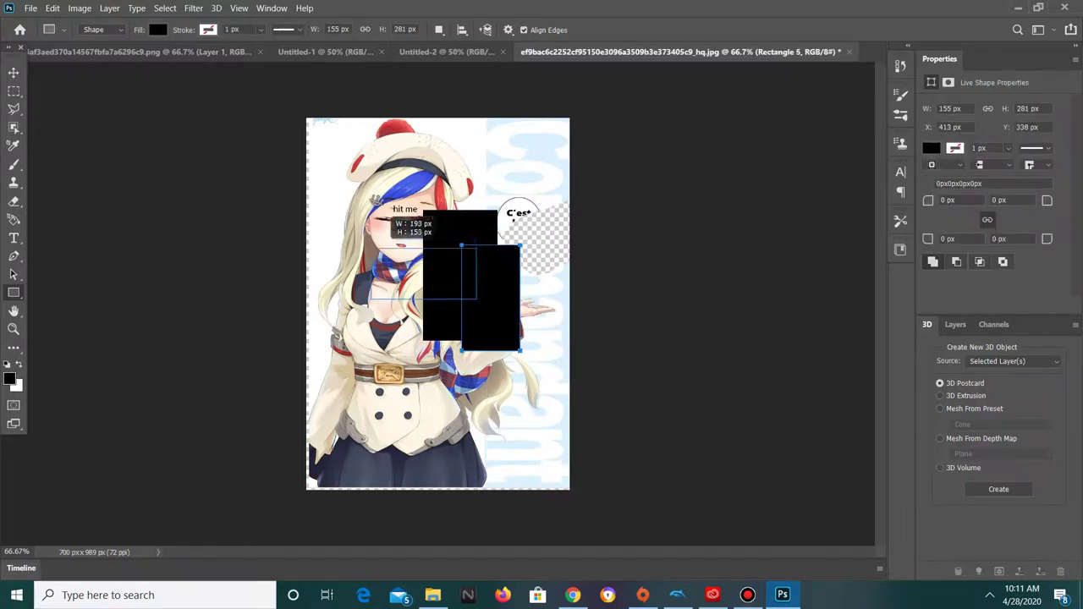
drag(311, 185, 477, 299)
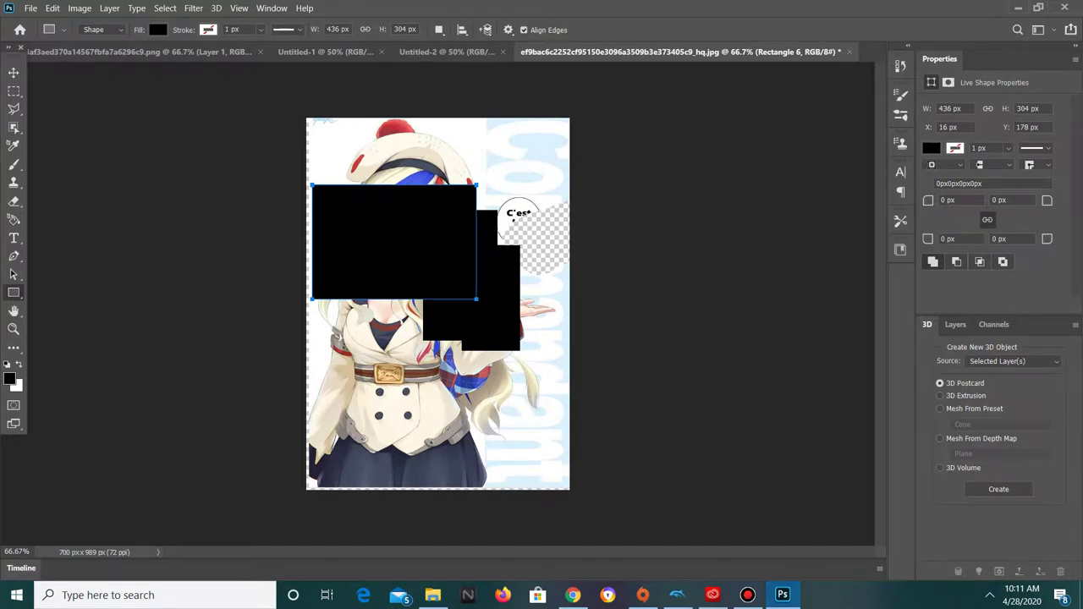
- Zoom in to 100% on the covered face
key(h)
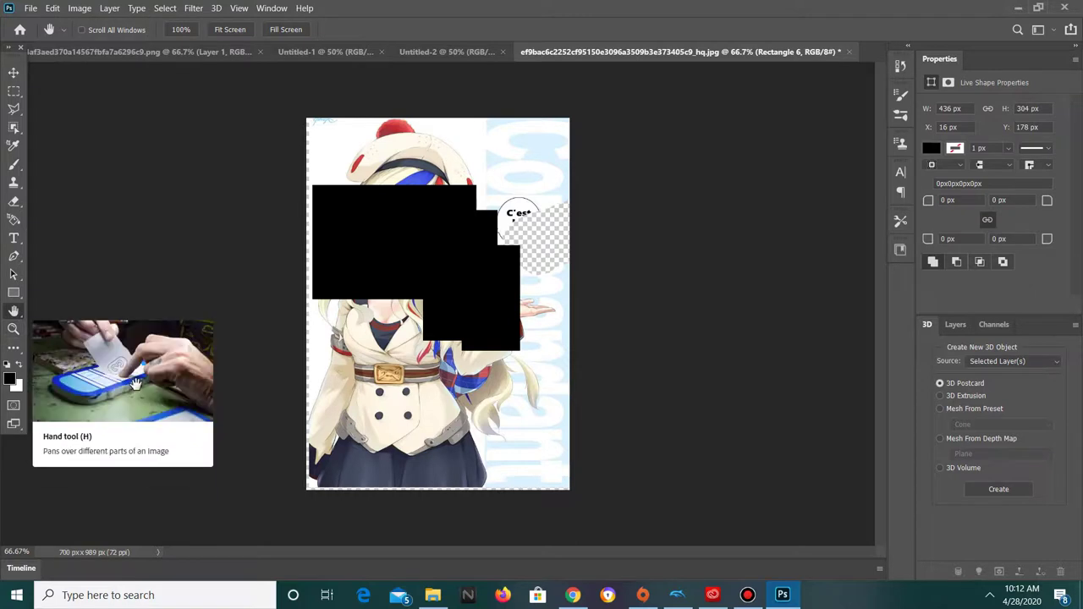
click(14, 329)
click(494, 298)
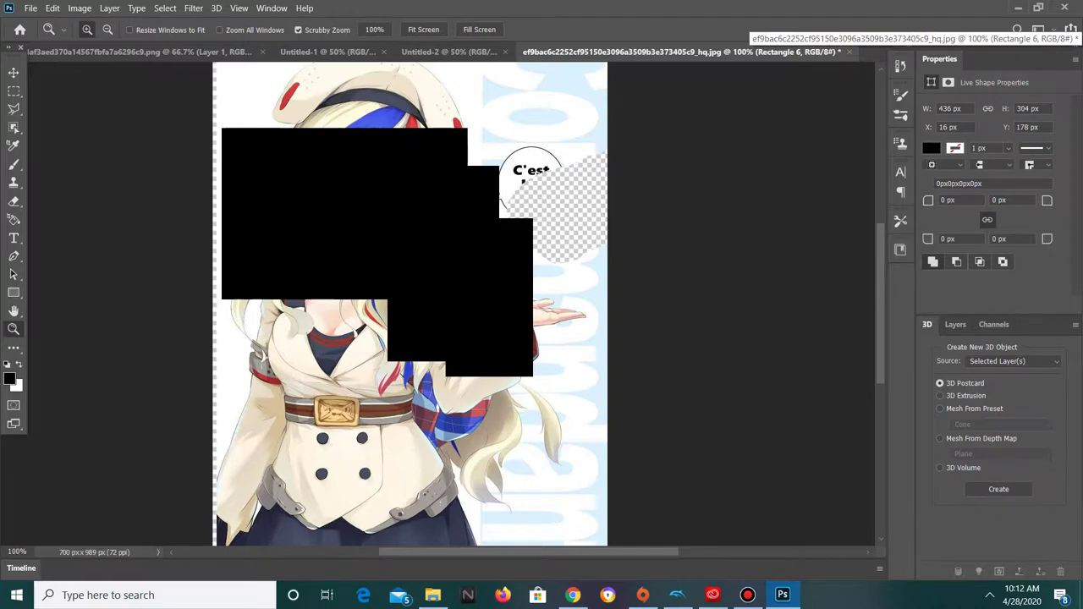
- Close the anime image and Untitled-2 documents without saving
click(849, 52)
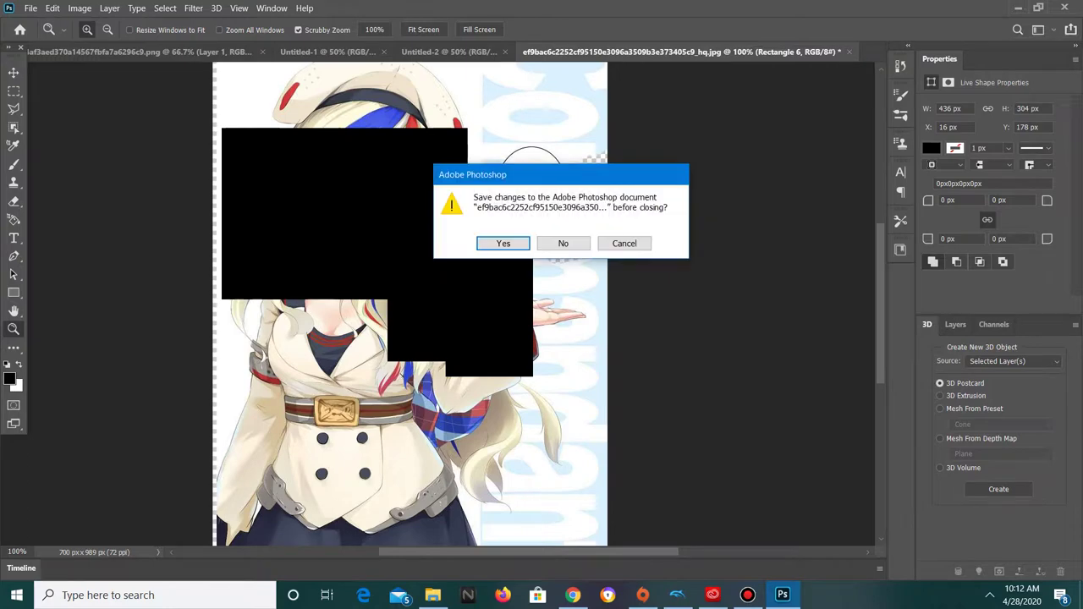
key(Tab)
key(Return)
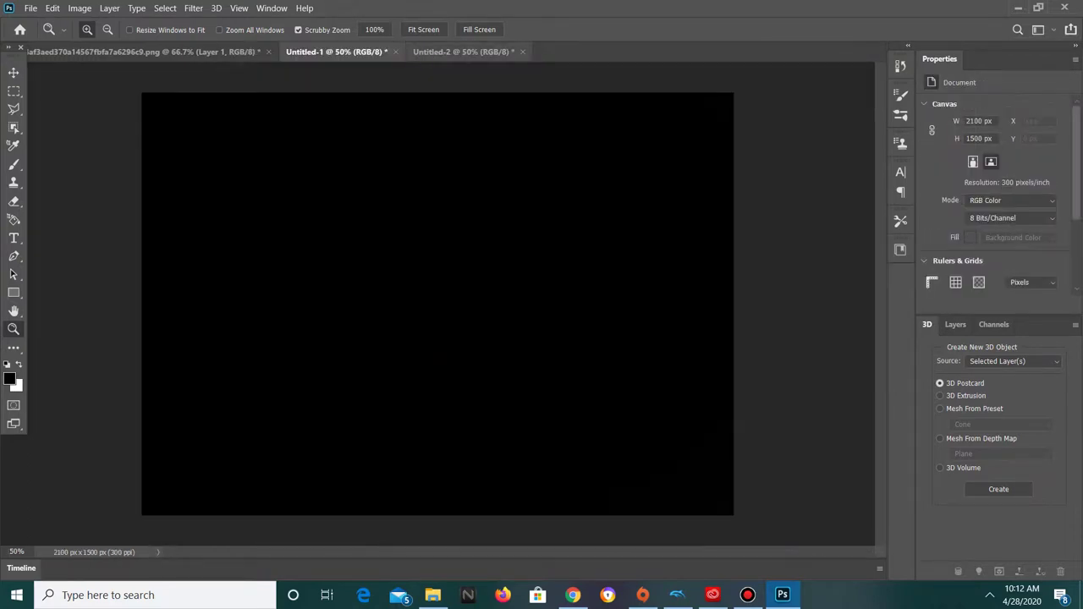
key(ctrl+Tab)
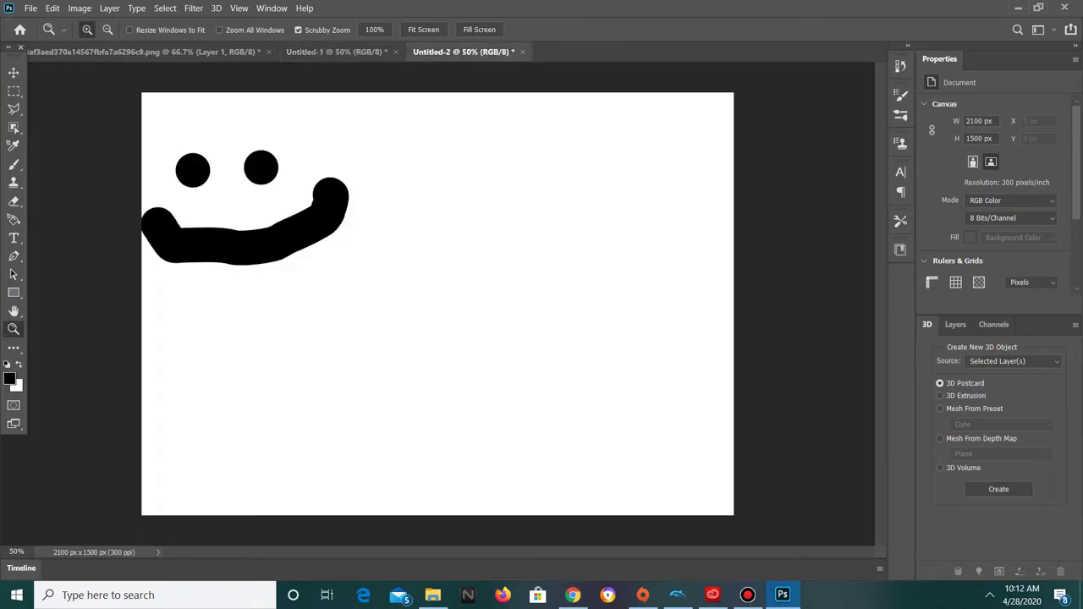
key(ctrl+w)
key(Tab)
key(Return)
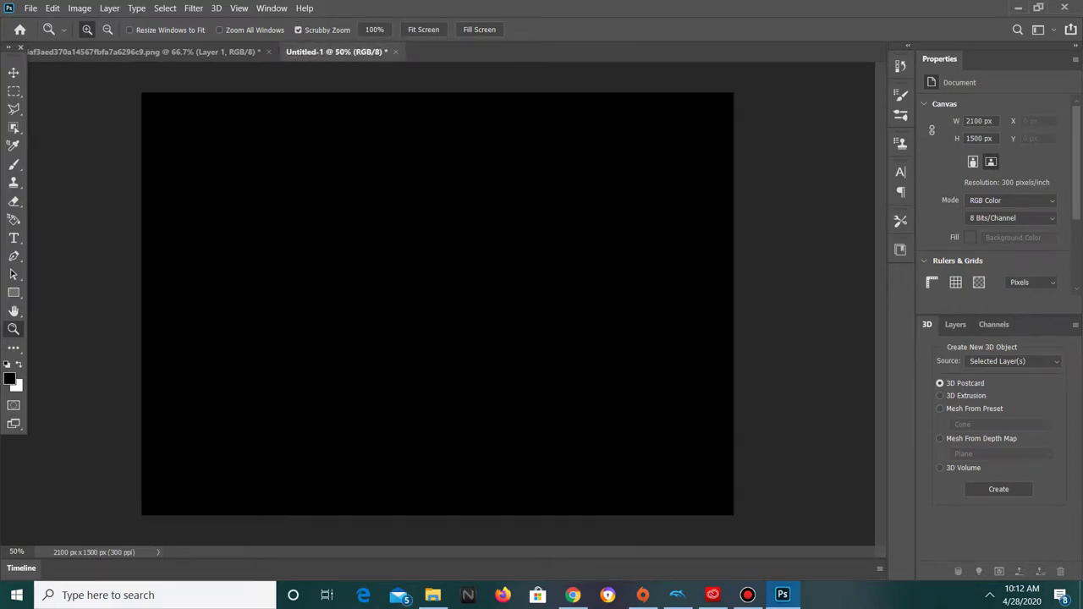
- Close the black Untitled-1 and red image documents without saving
key(ctrl+w)
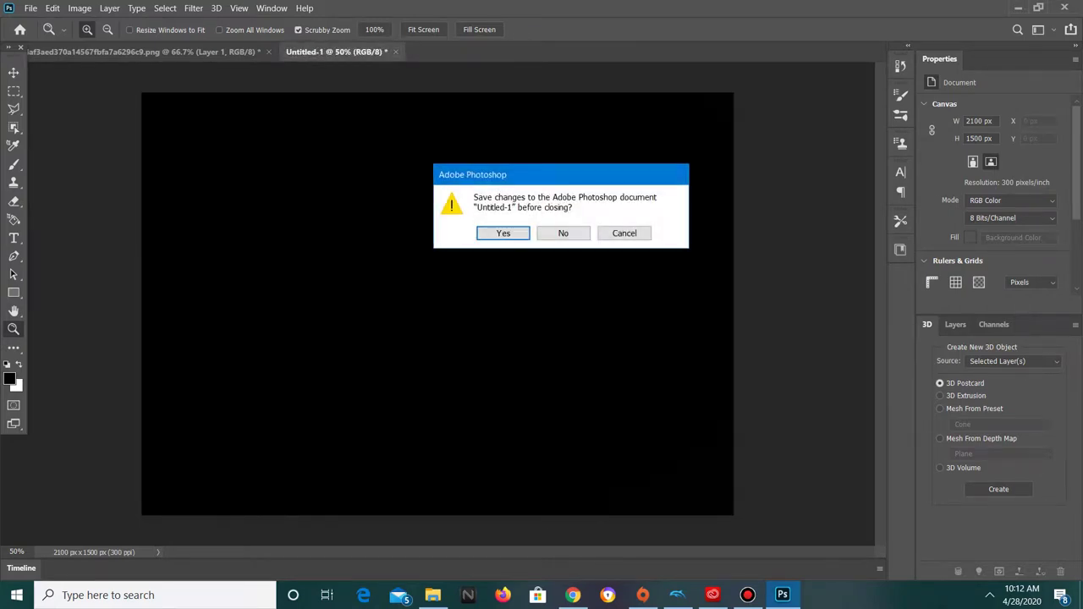
key(Tab)
key(Return)
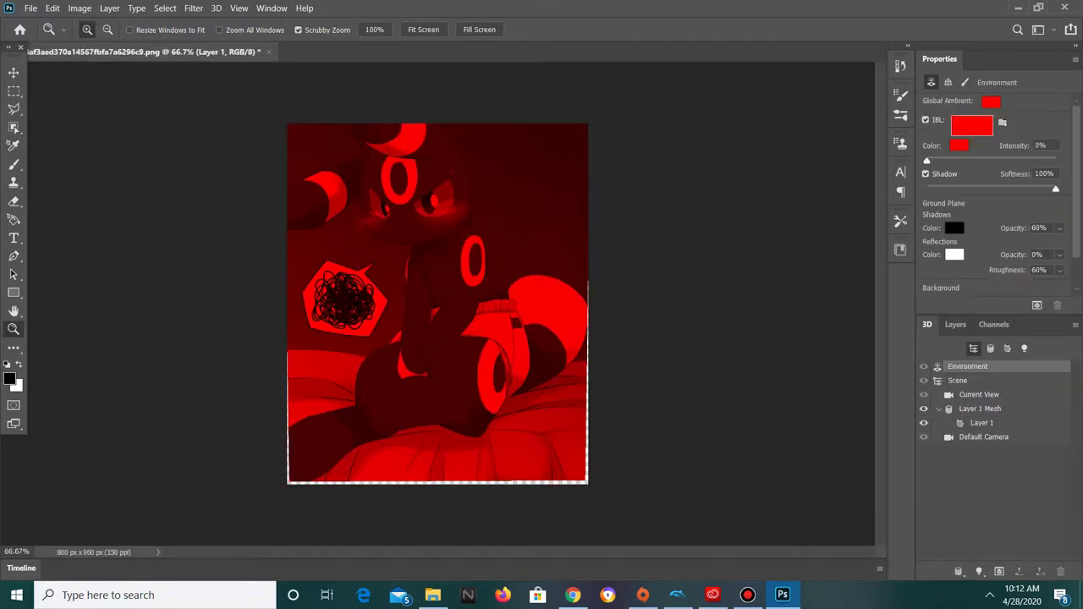
key(ctrl+w)
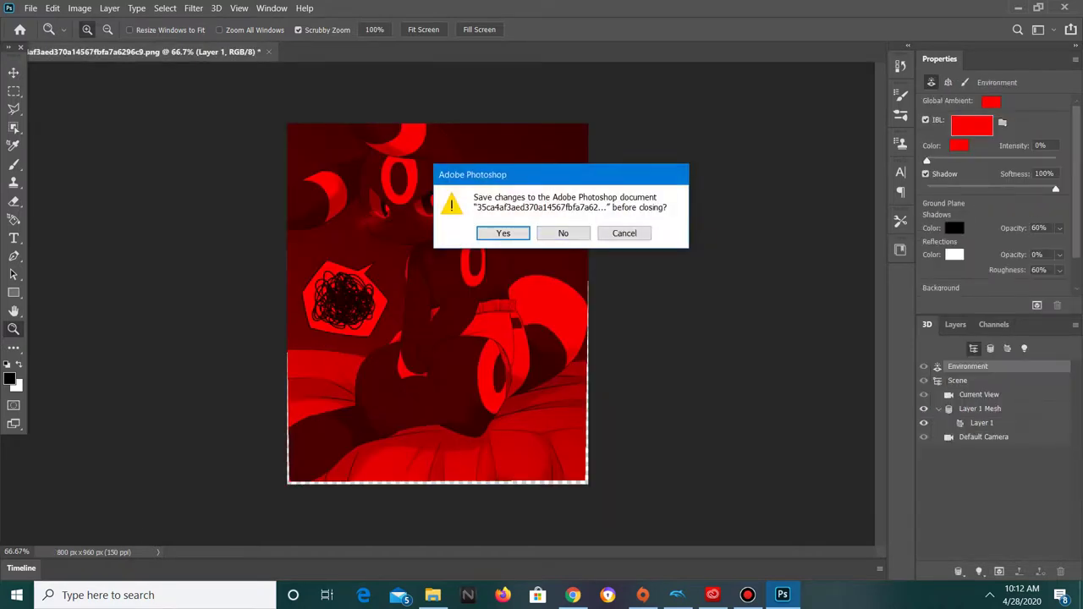
key(Tab)
key(Return)
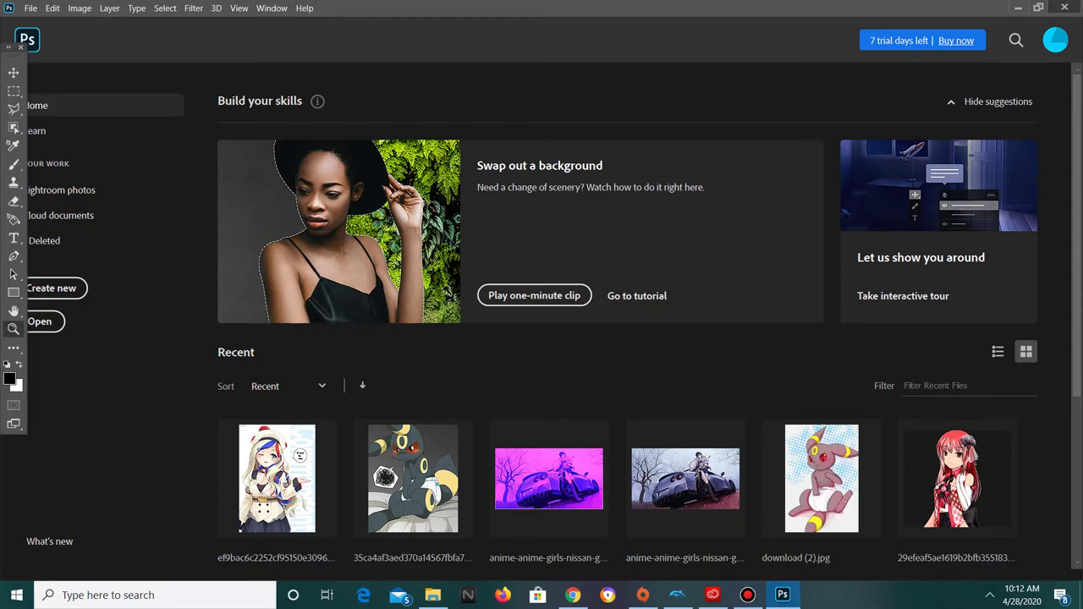
- Quit Photoshop to return to Creative Cloud's All apps page
click(1065, 7)
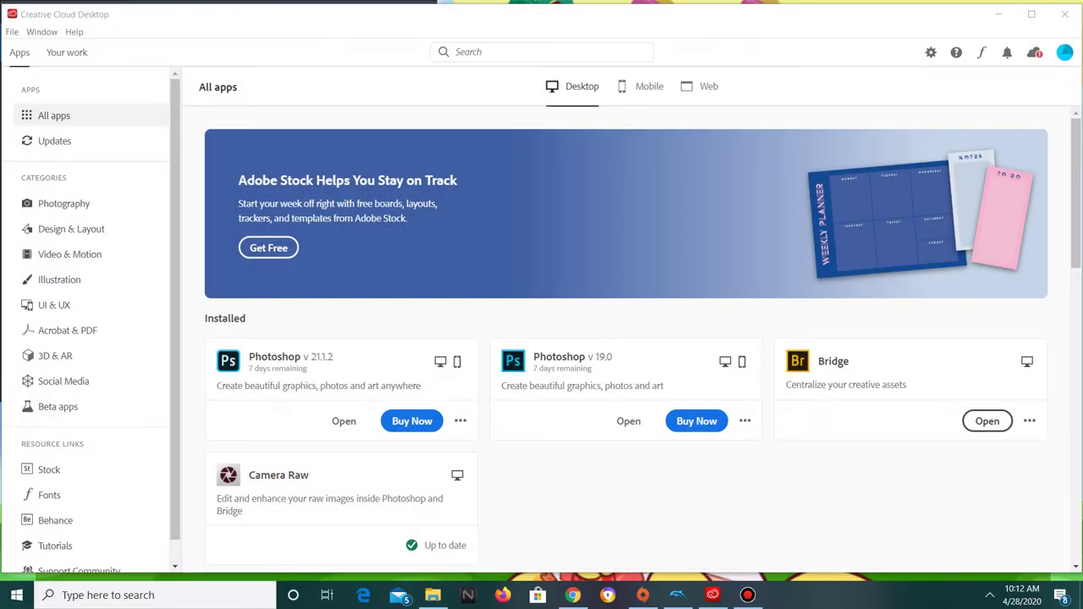
click(747, 595)
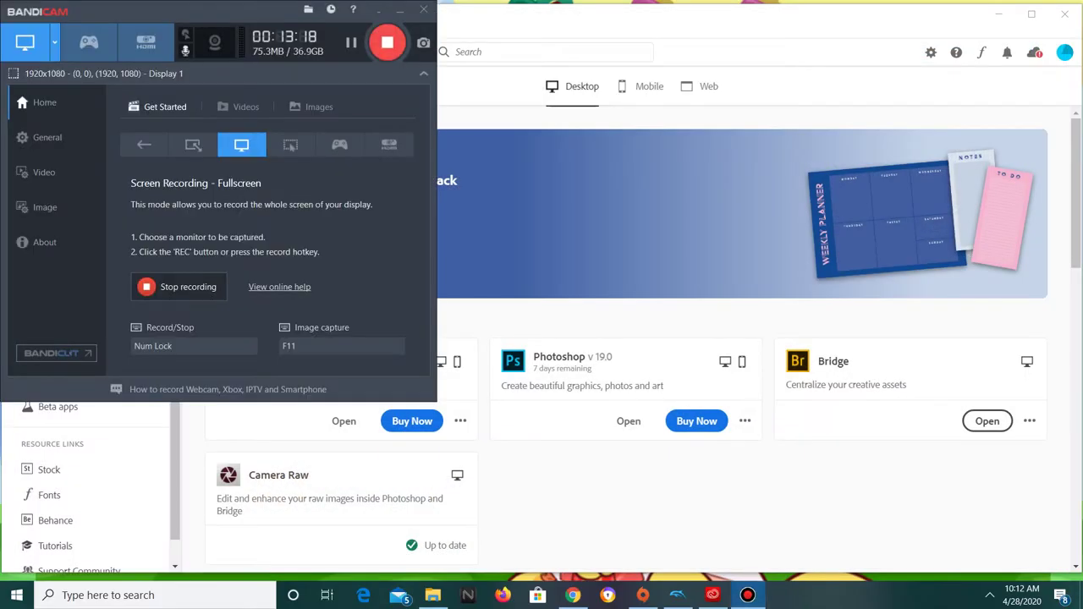